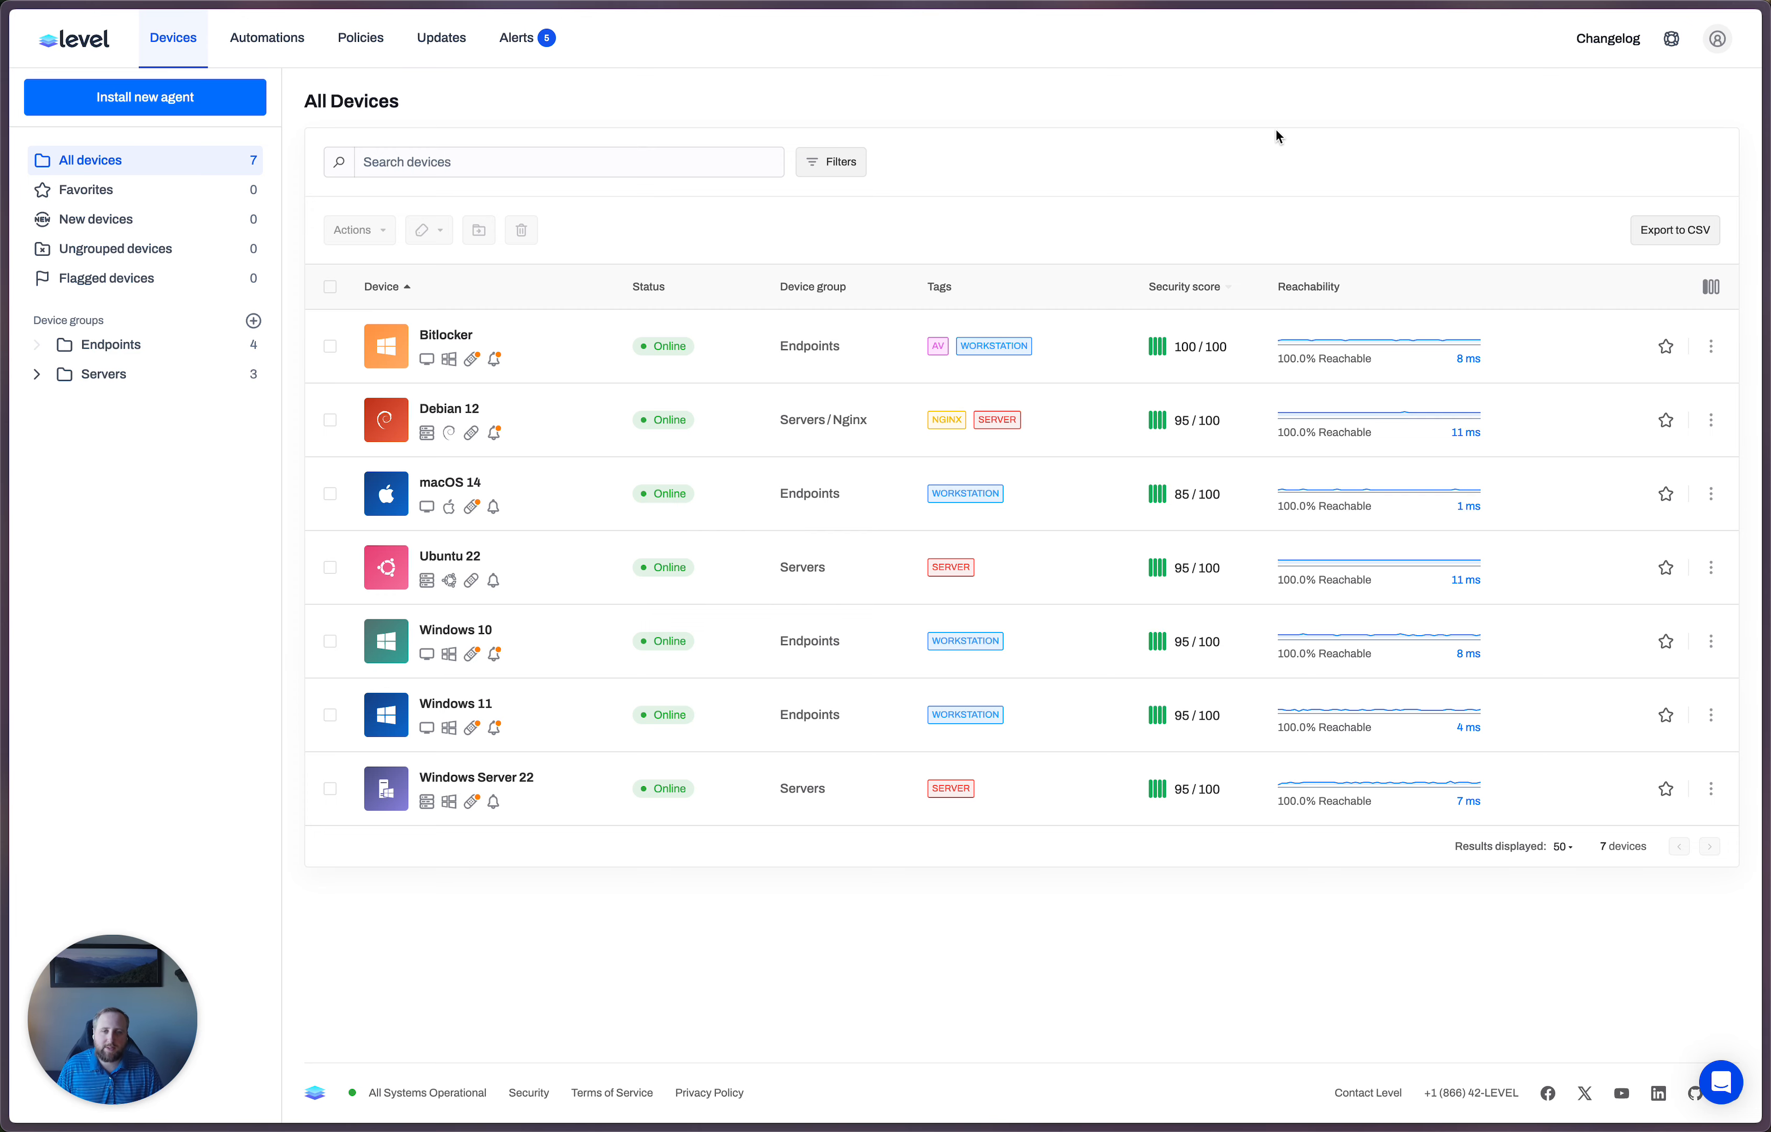
Open the account-wide custom fields for editing
click(1718, 38)
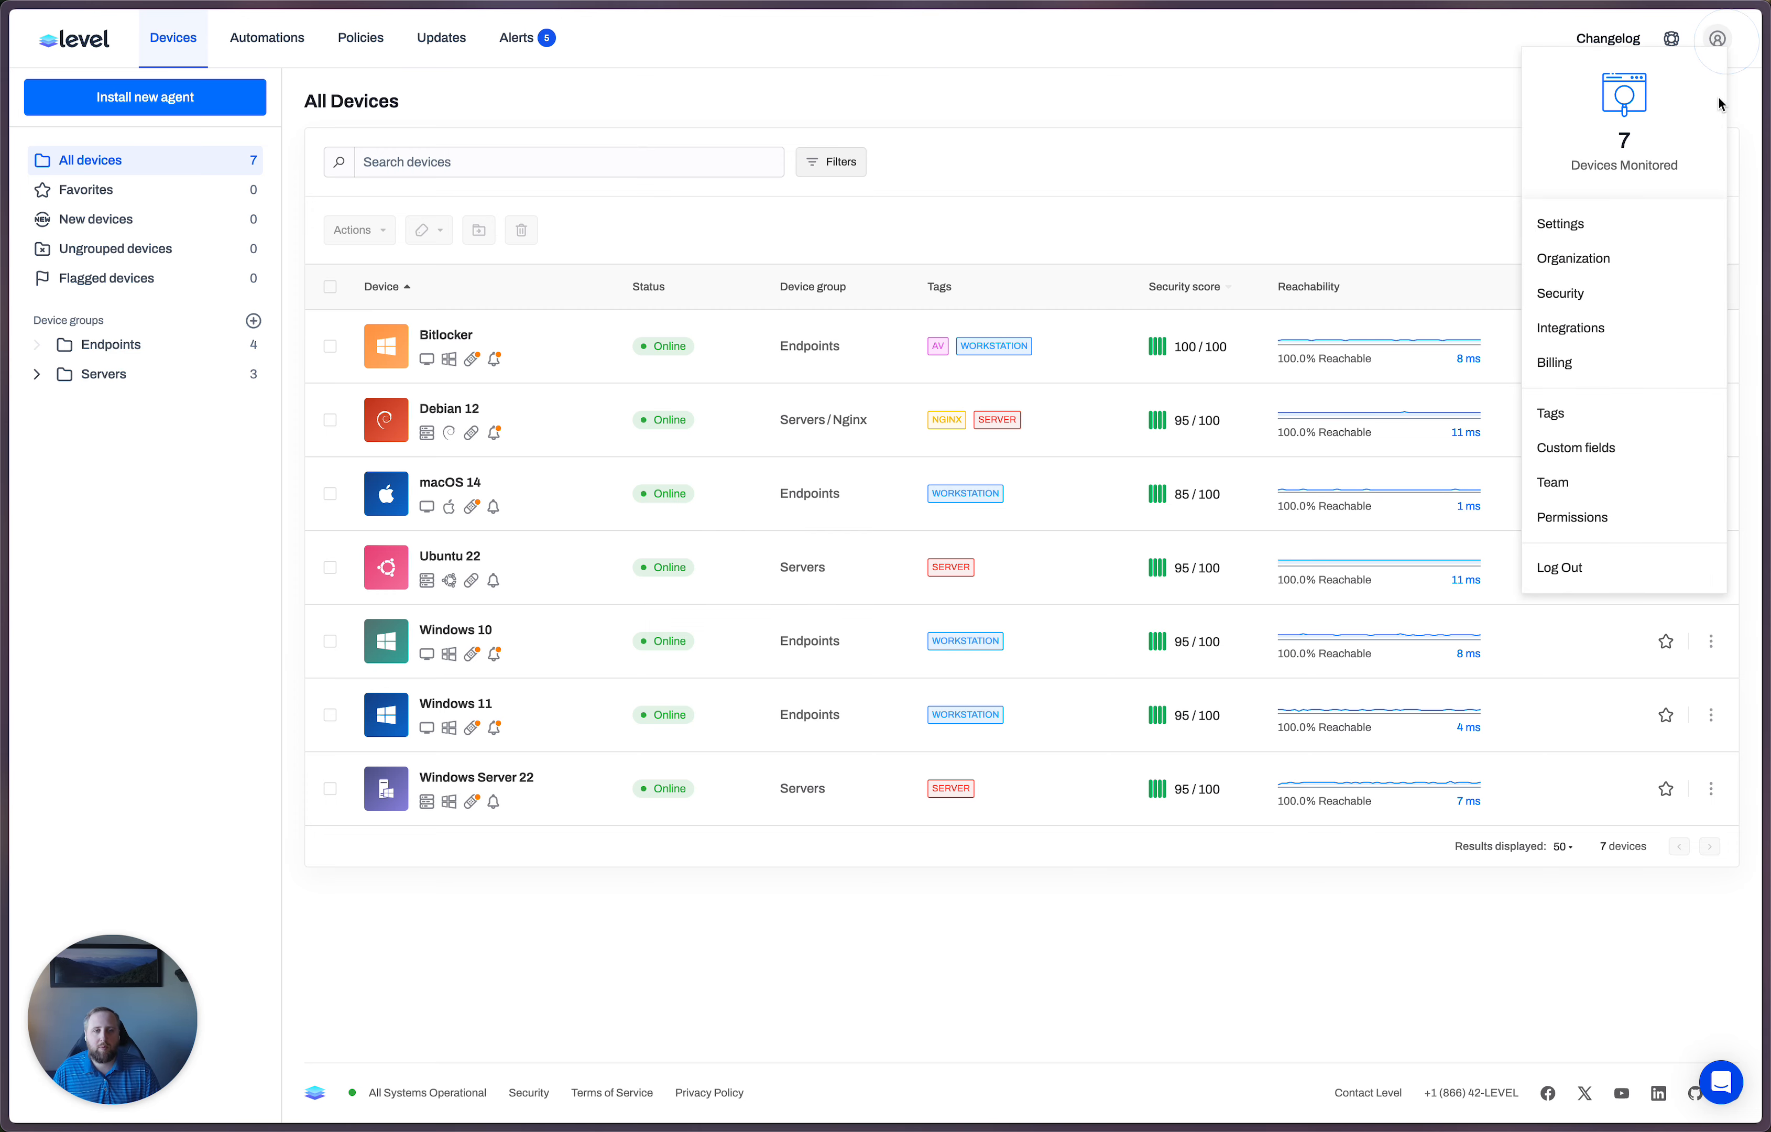
click(1593, 449)
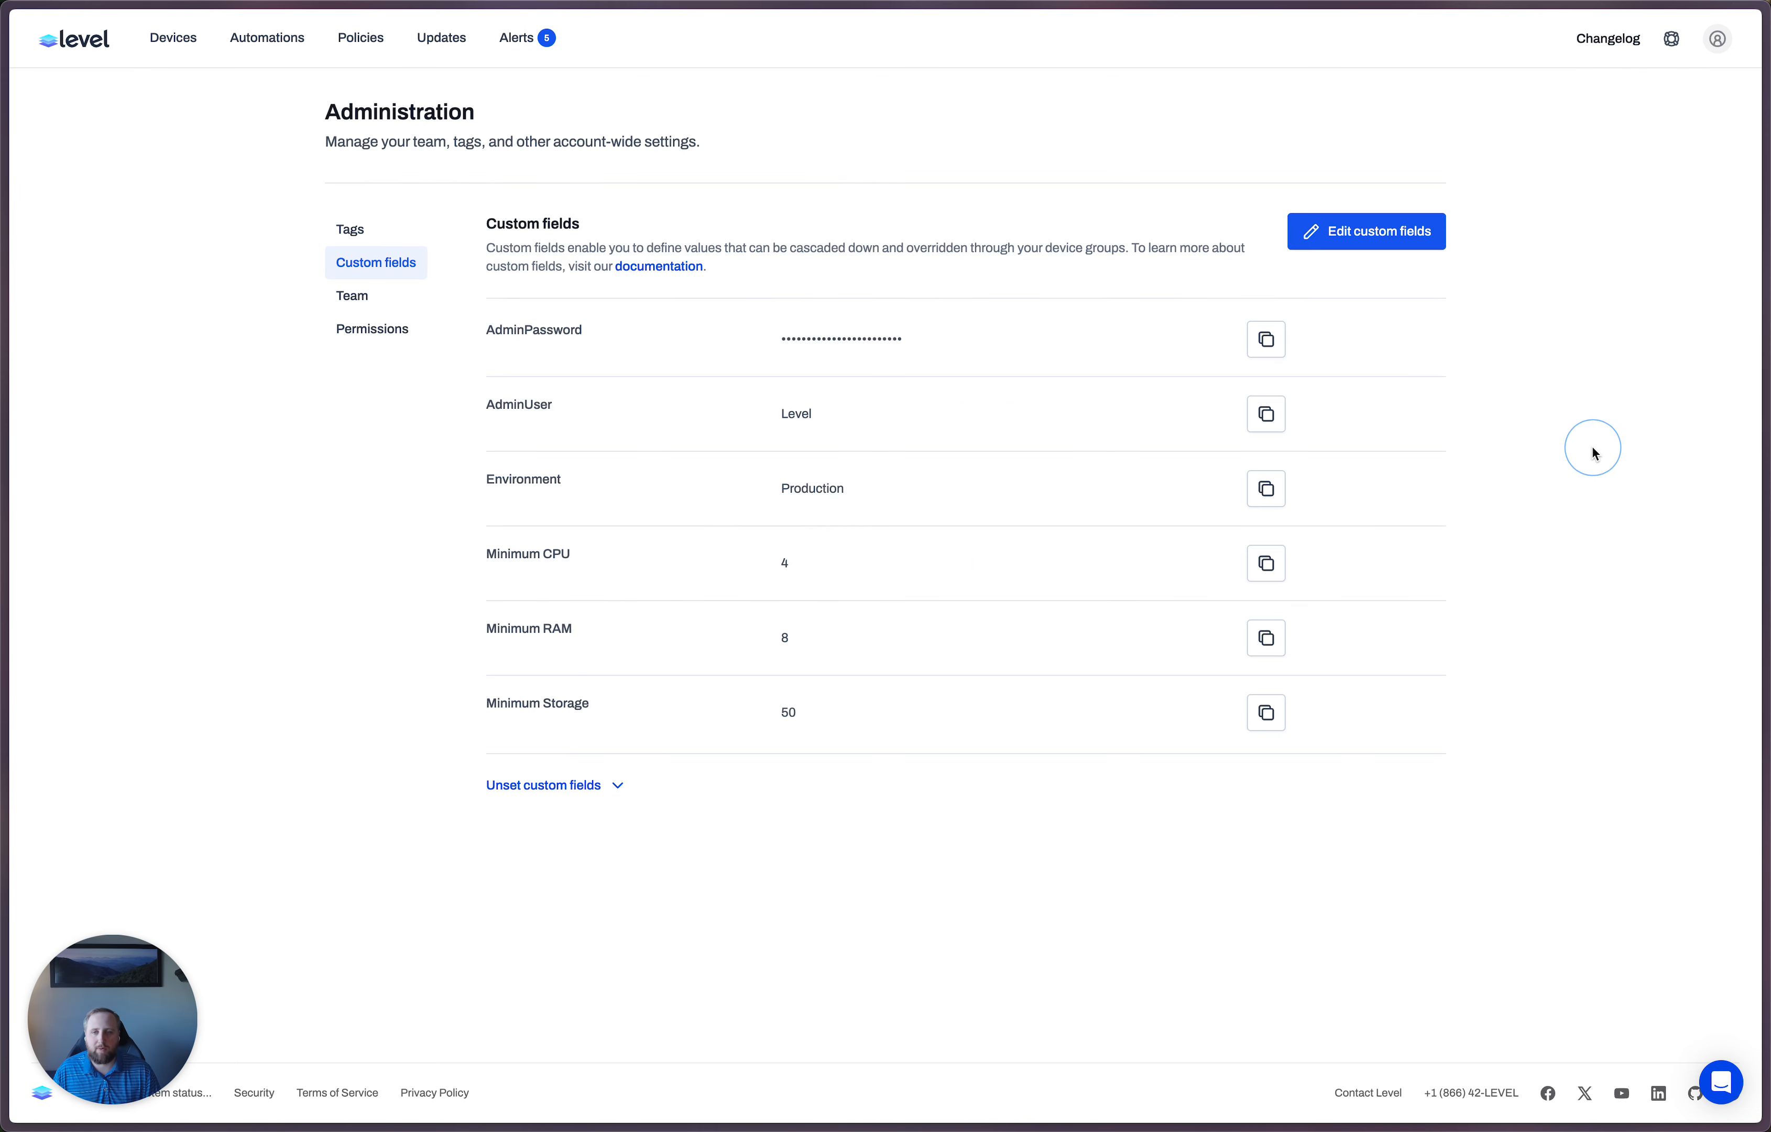
click(1352, 233)
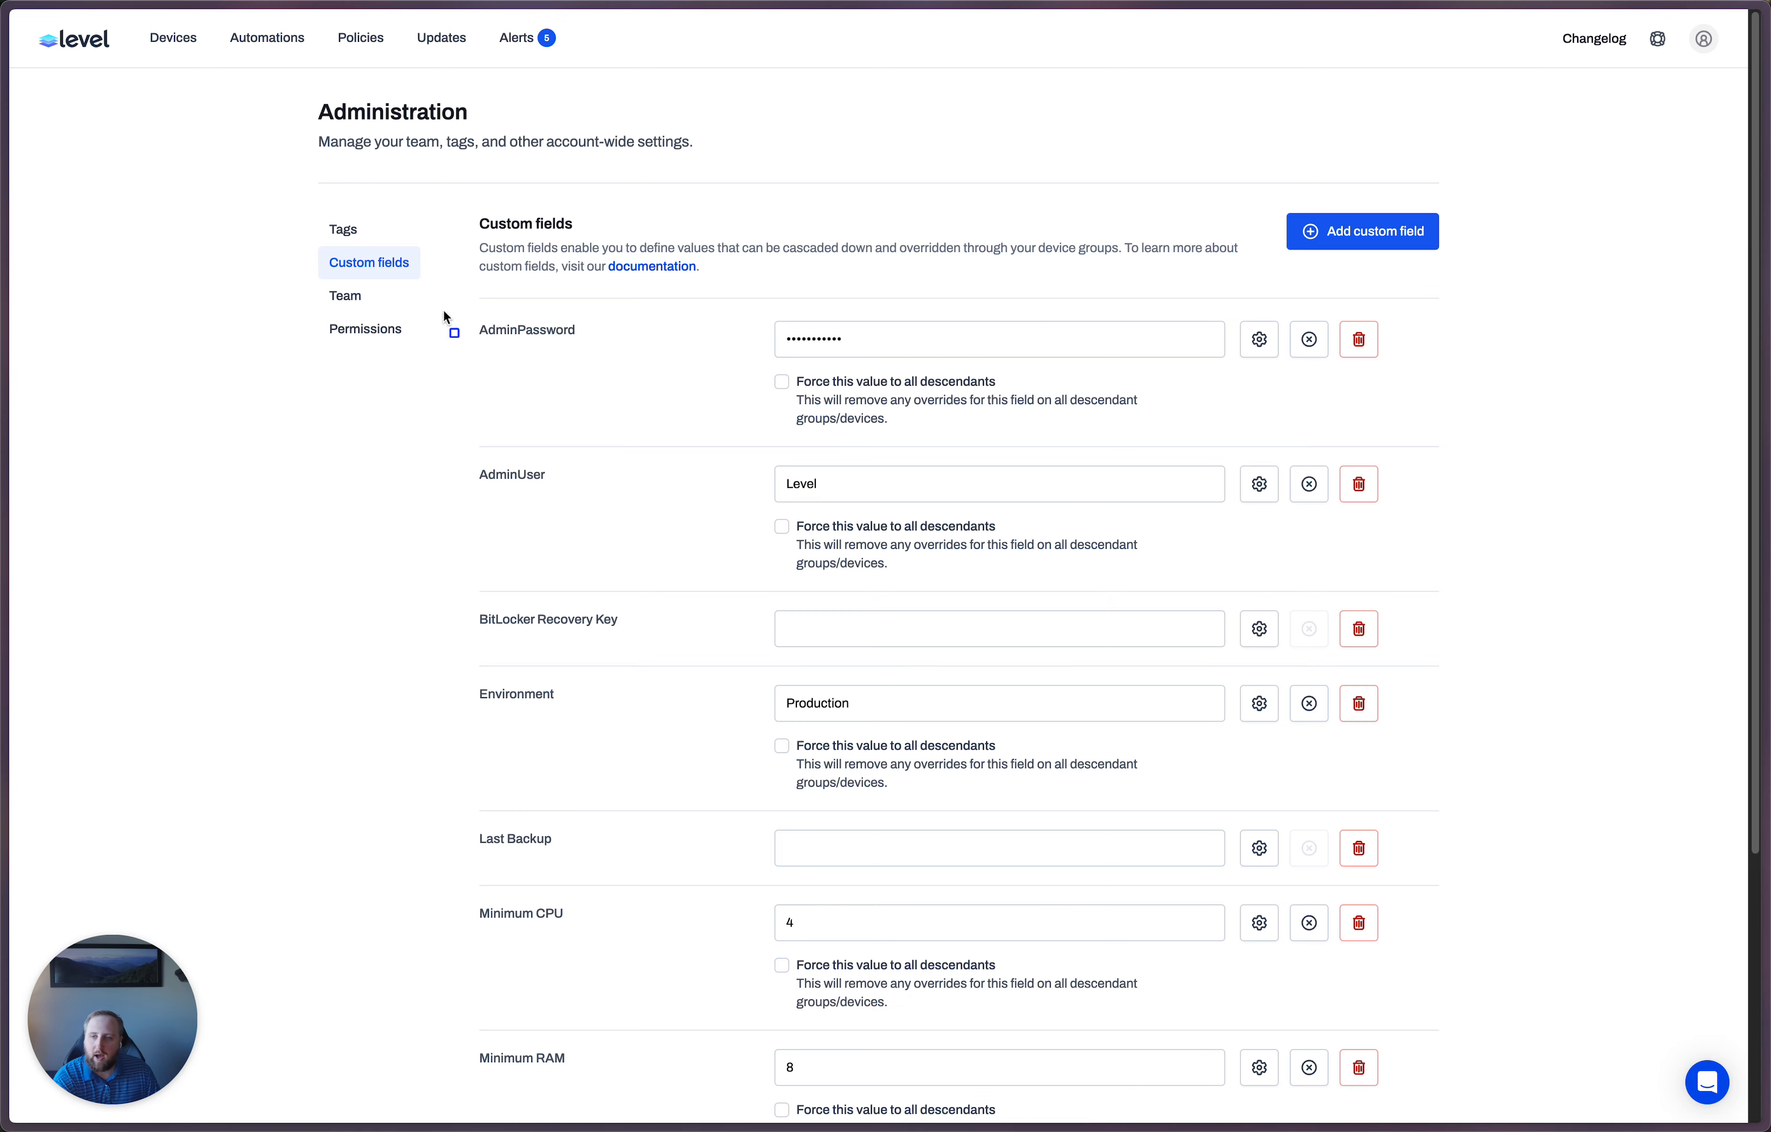
Review the existing account-wide custom fields, from the admin credentials and BitLocker Recovery Key to Environment, Last Backup and the minimum hardware values
mouse_move(456, 289)
mouse_down()
mouse_move(984, 582)
mouse_move(870, 566)
mouse_move(1020, 596)
mouse_up()
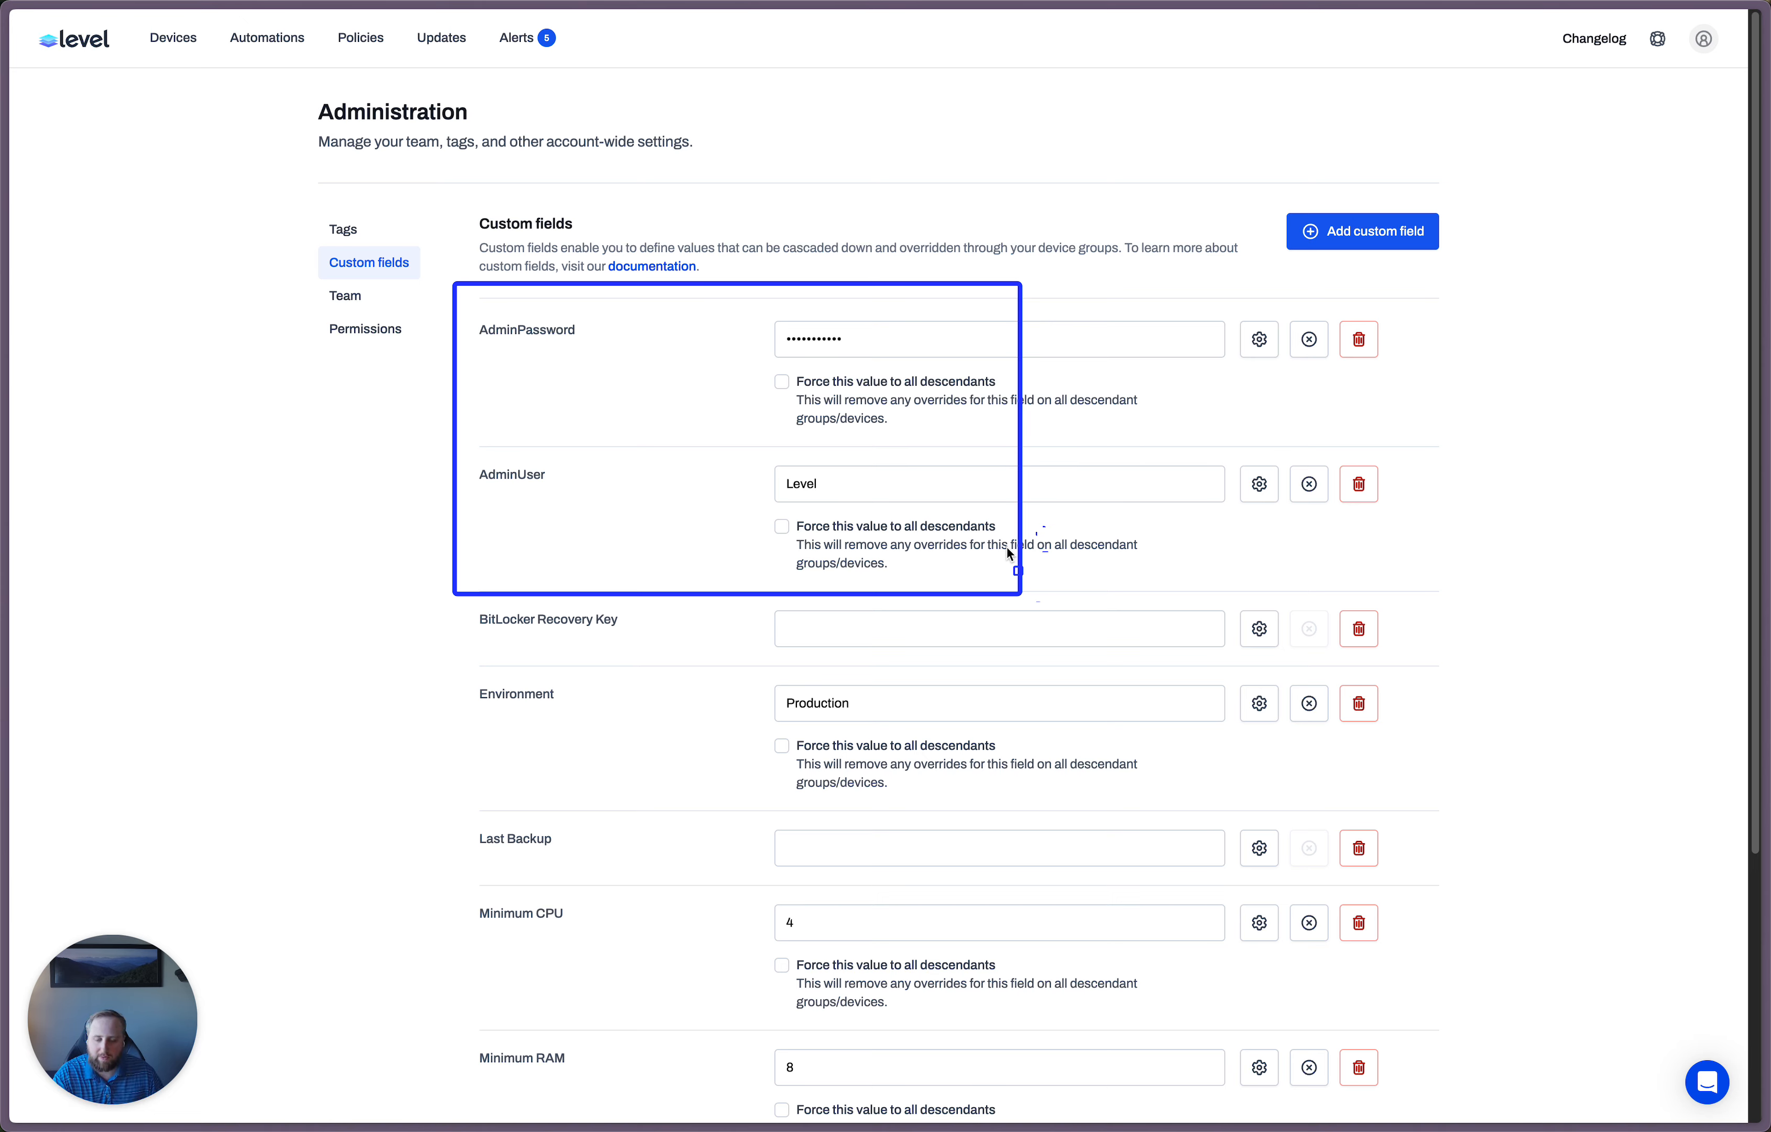
key(Escape)
drag(461, 580, 690, 680)
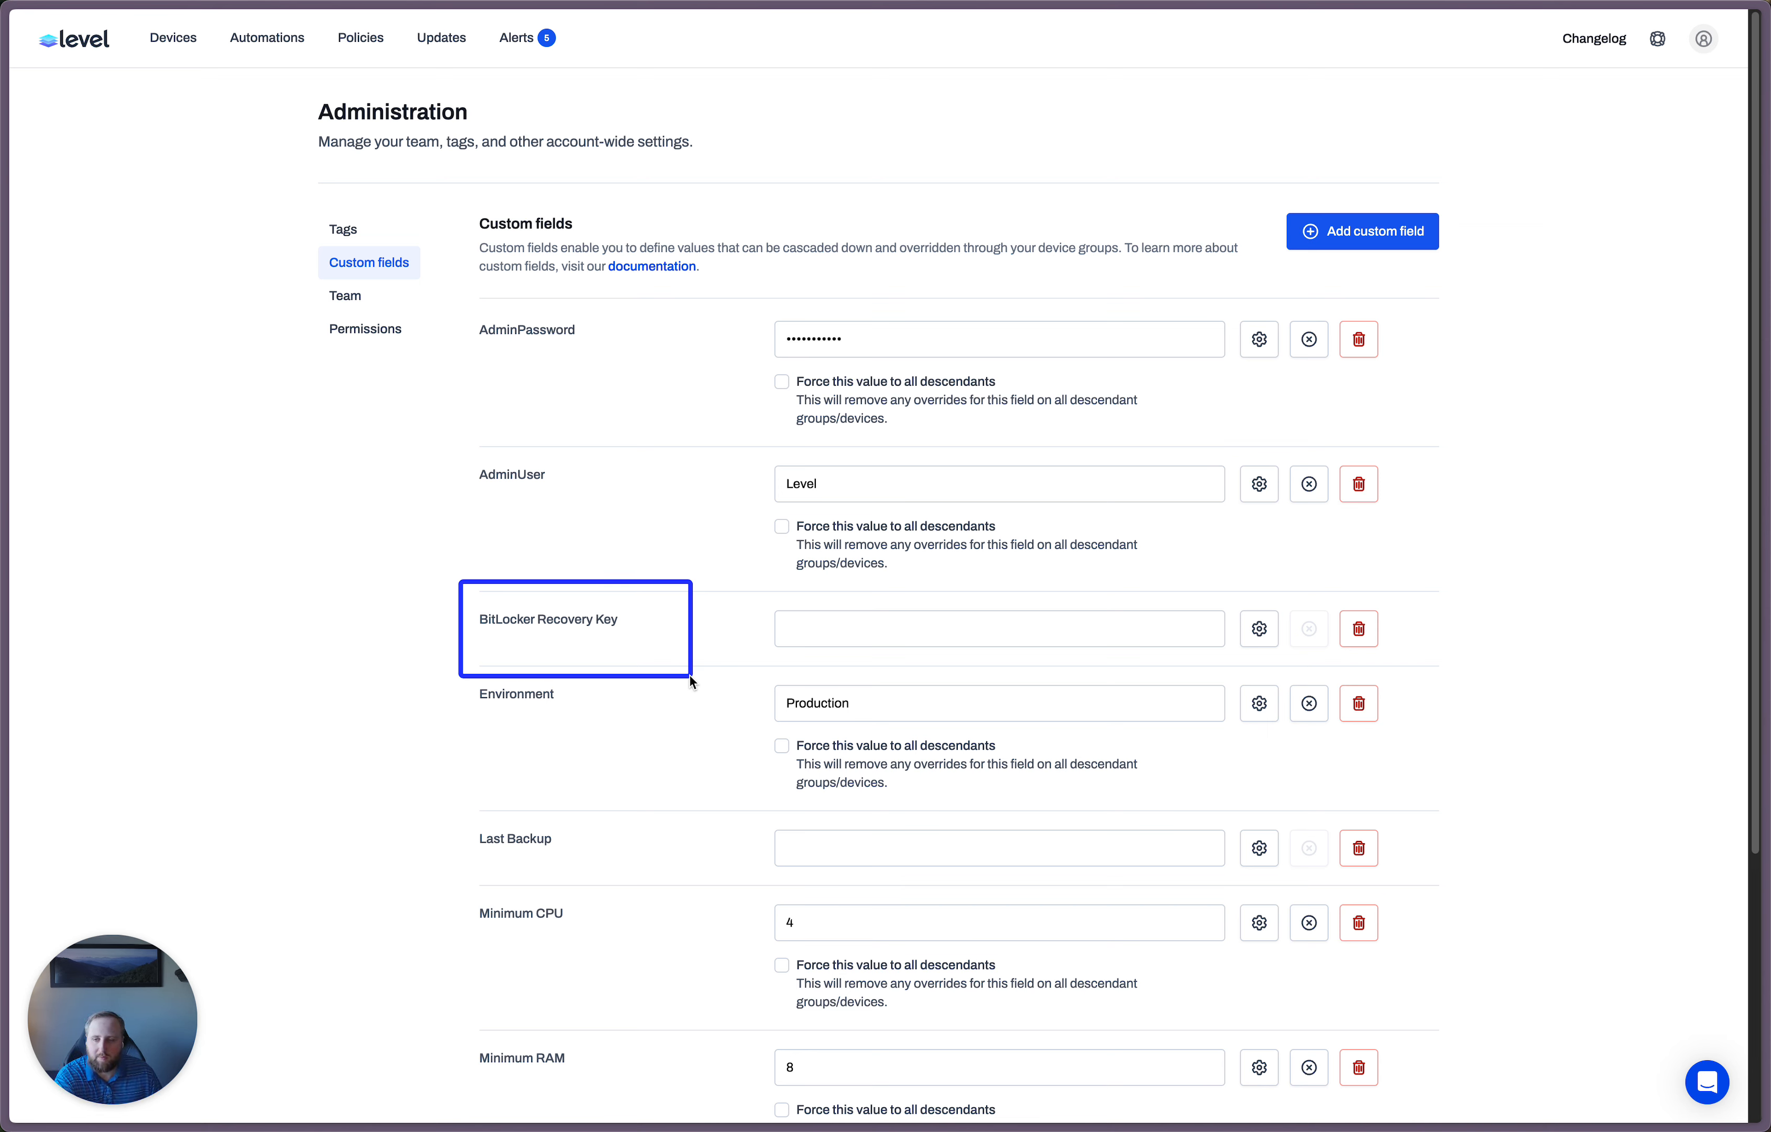
scroll(689, 680, down, 5)
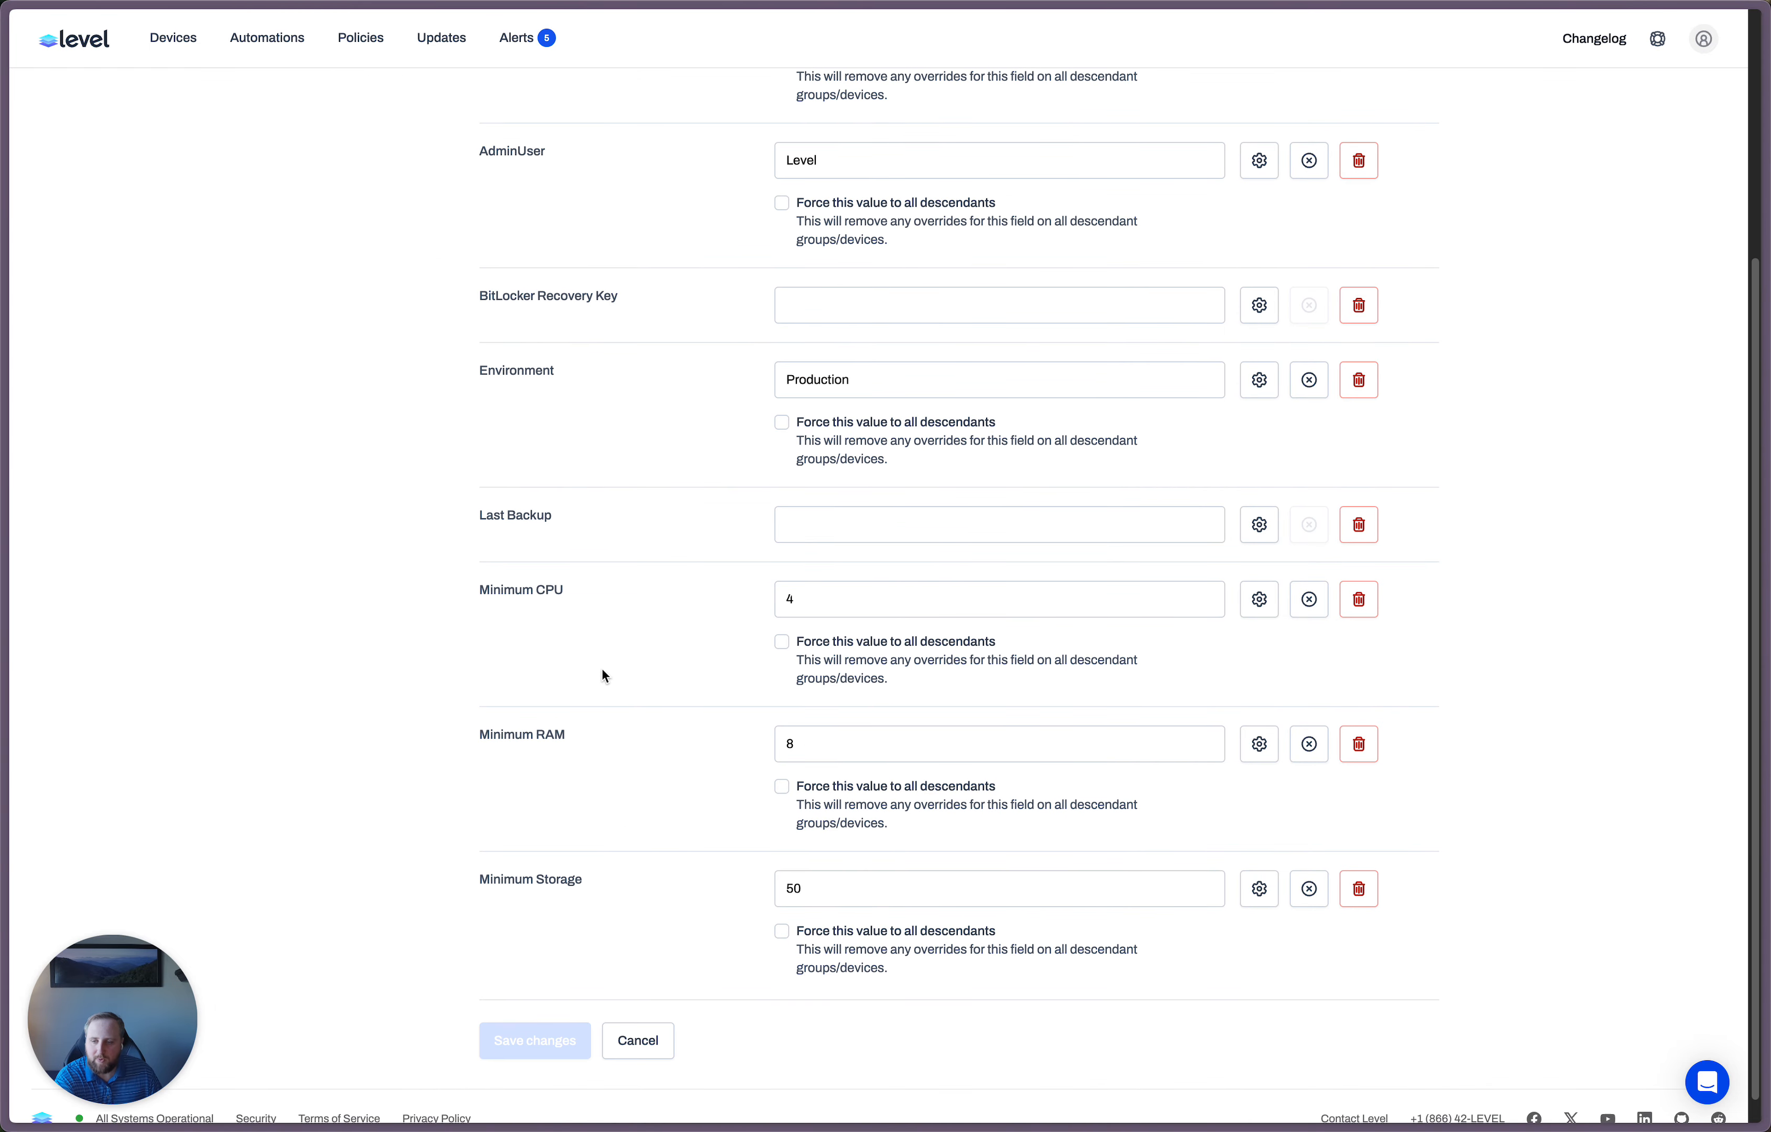
mouse_move(450, 549)
mouse_down()
mouse_move(941, 879)
mouse_move(799, 922)
mouse_move(958, 940)
mouse_up()
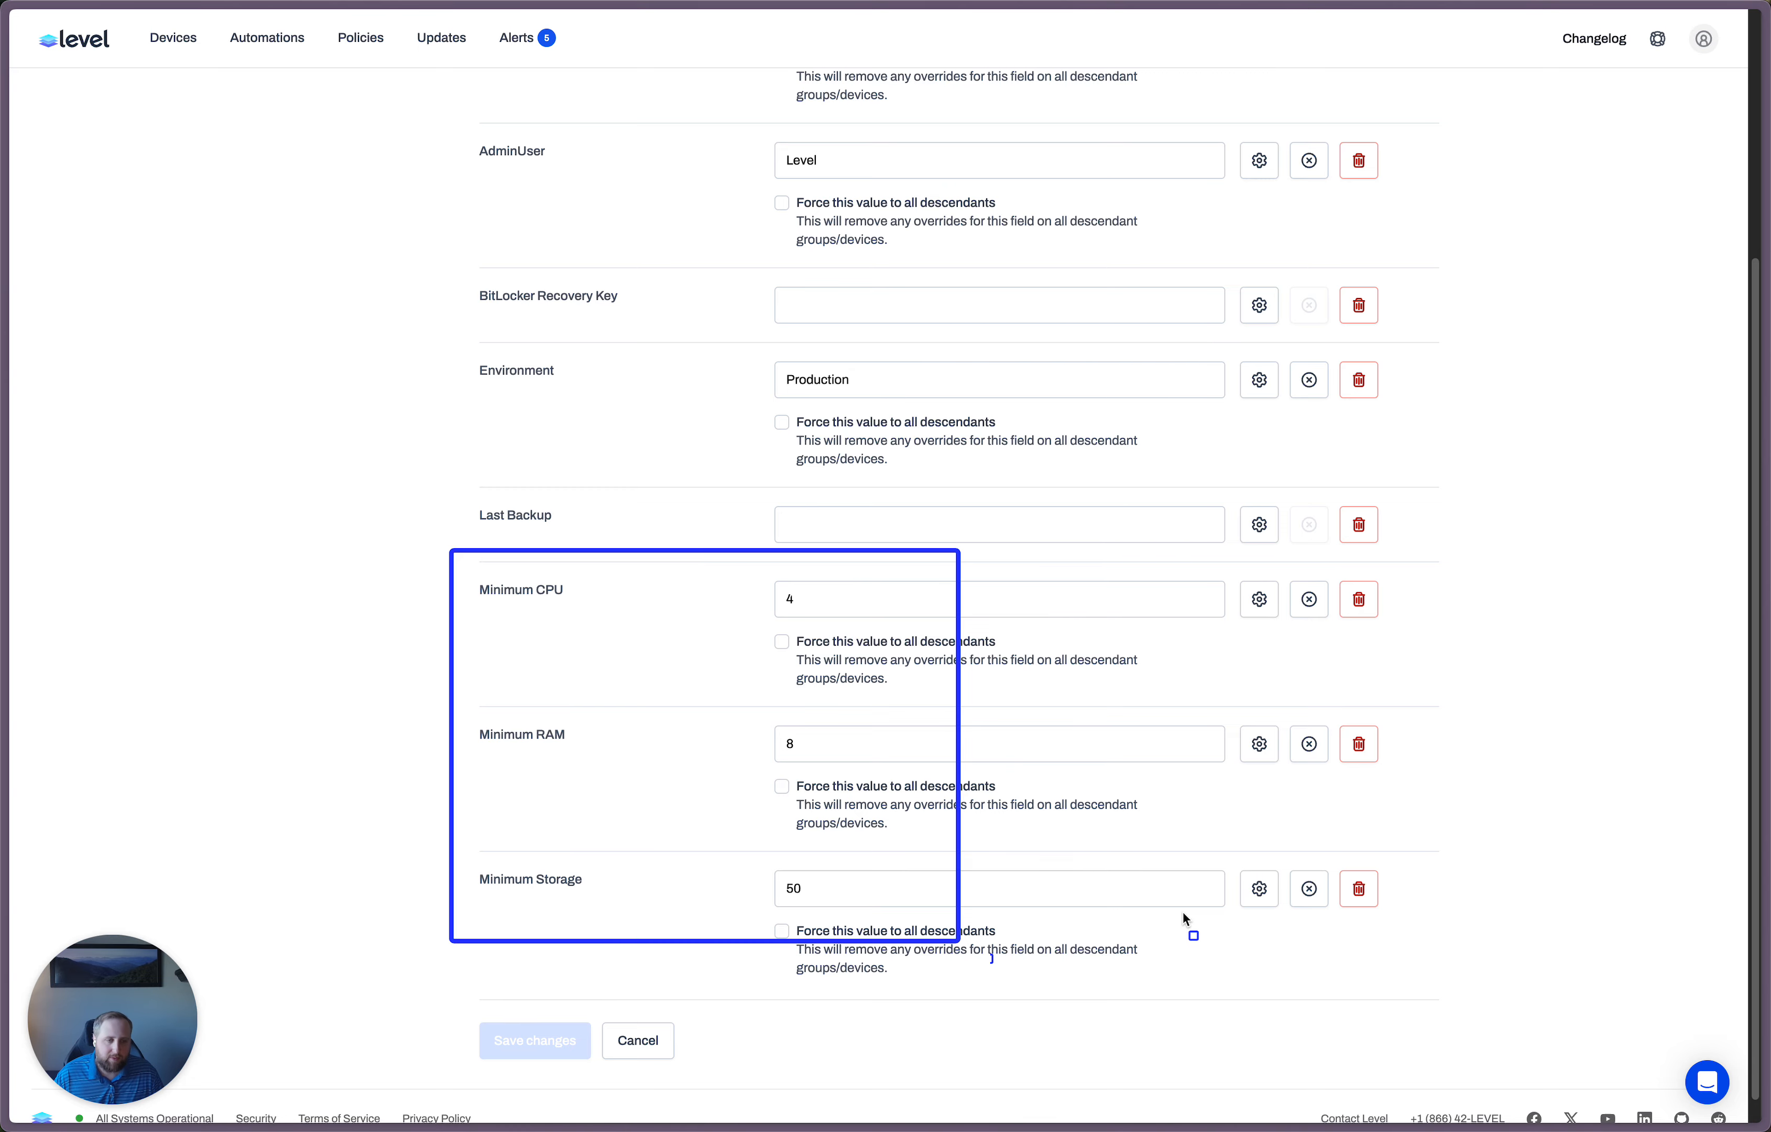
scroll(1178, 907, up, 4)
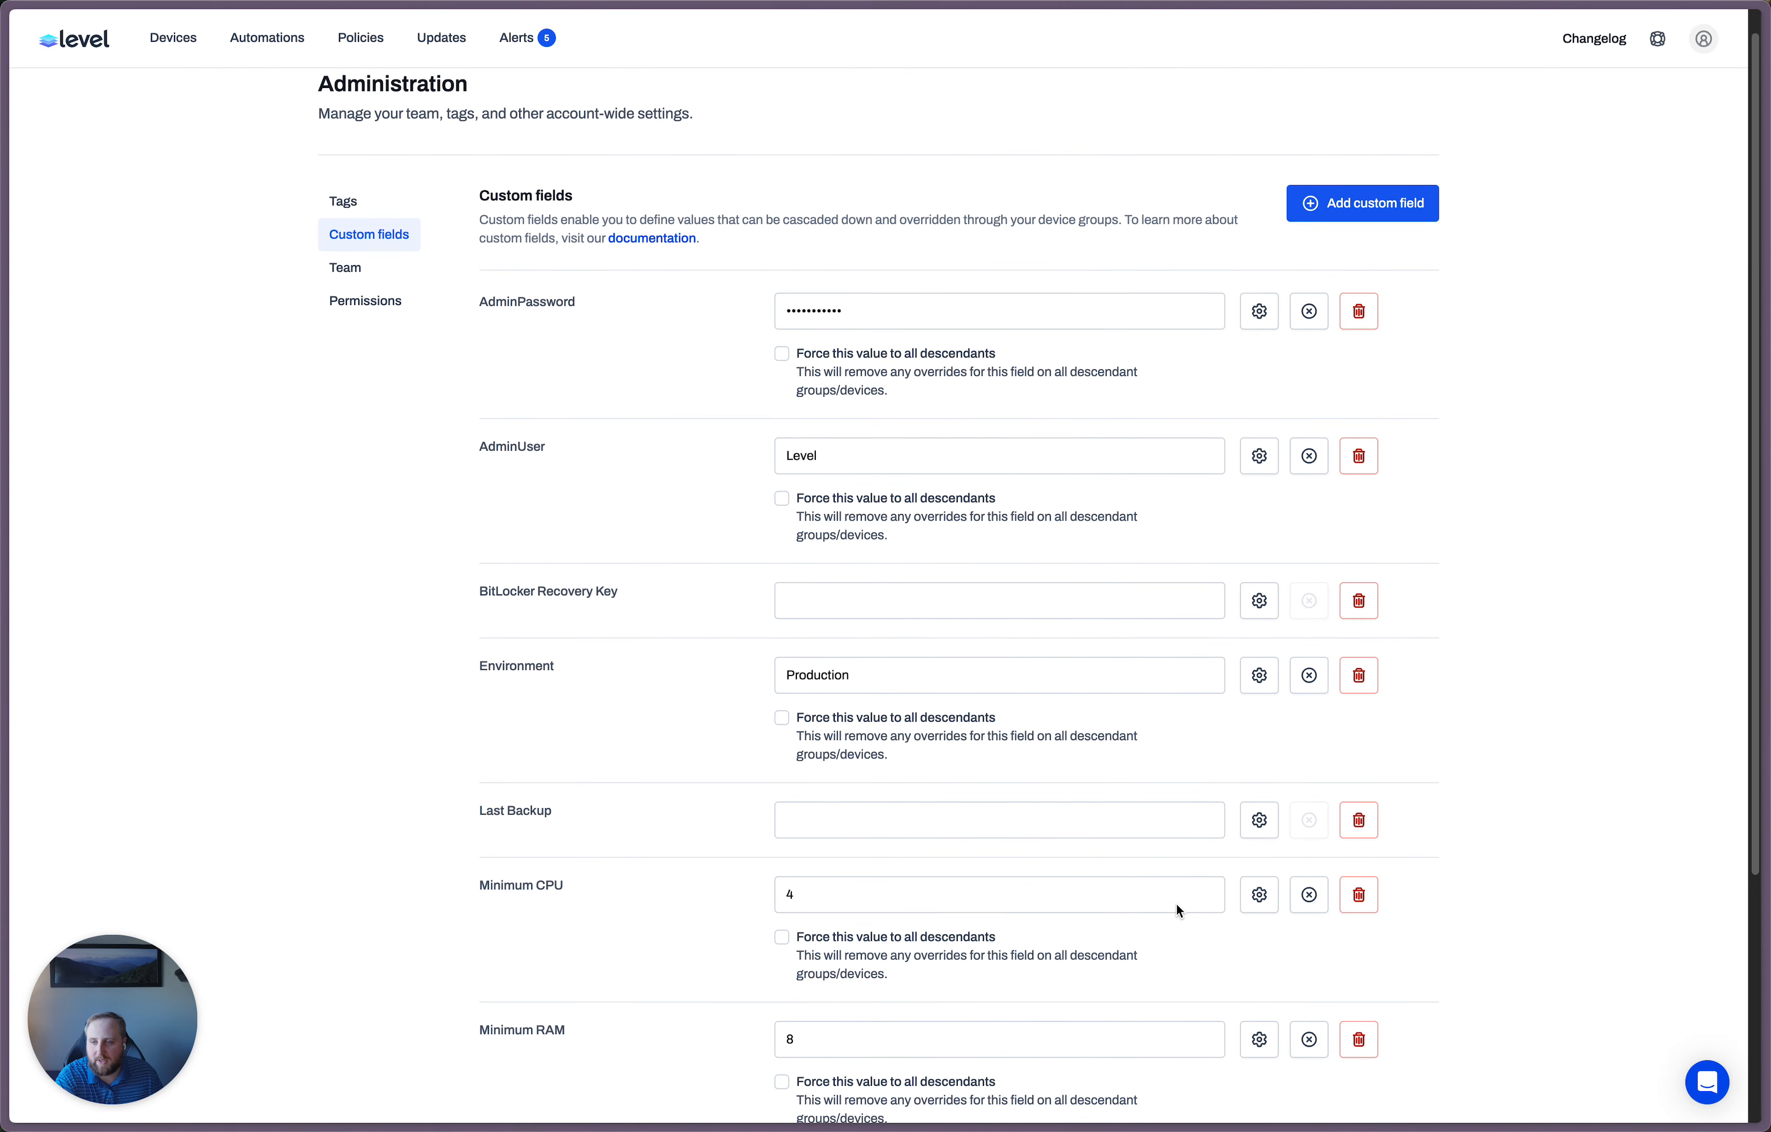
drag(434, 631, 732, 758)
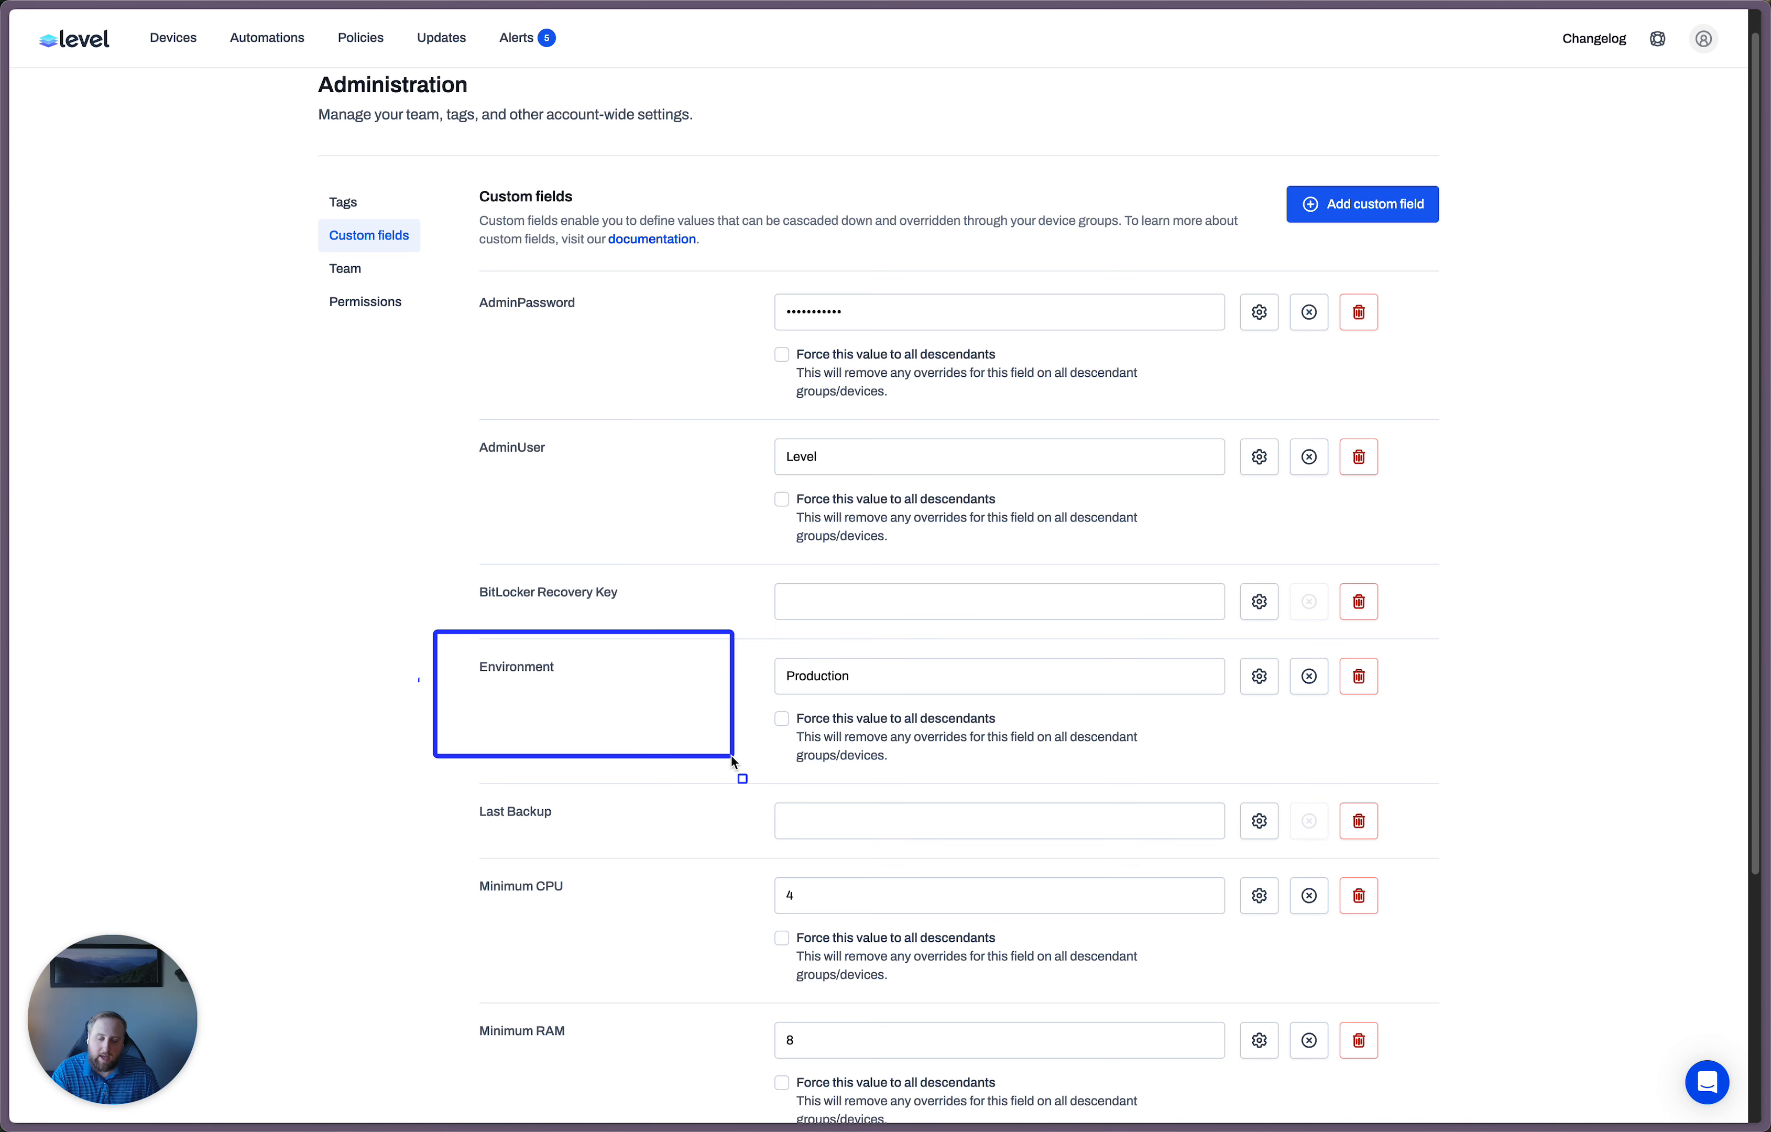
drag(450, 772, 636, 878)
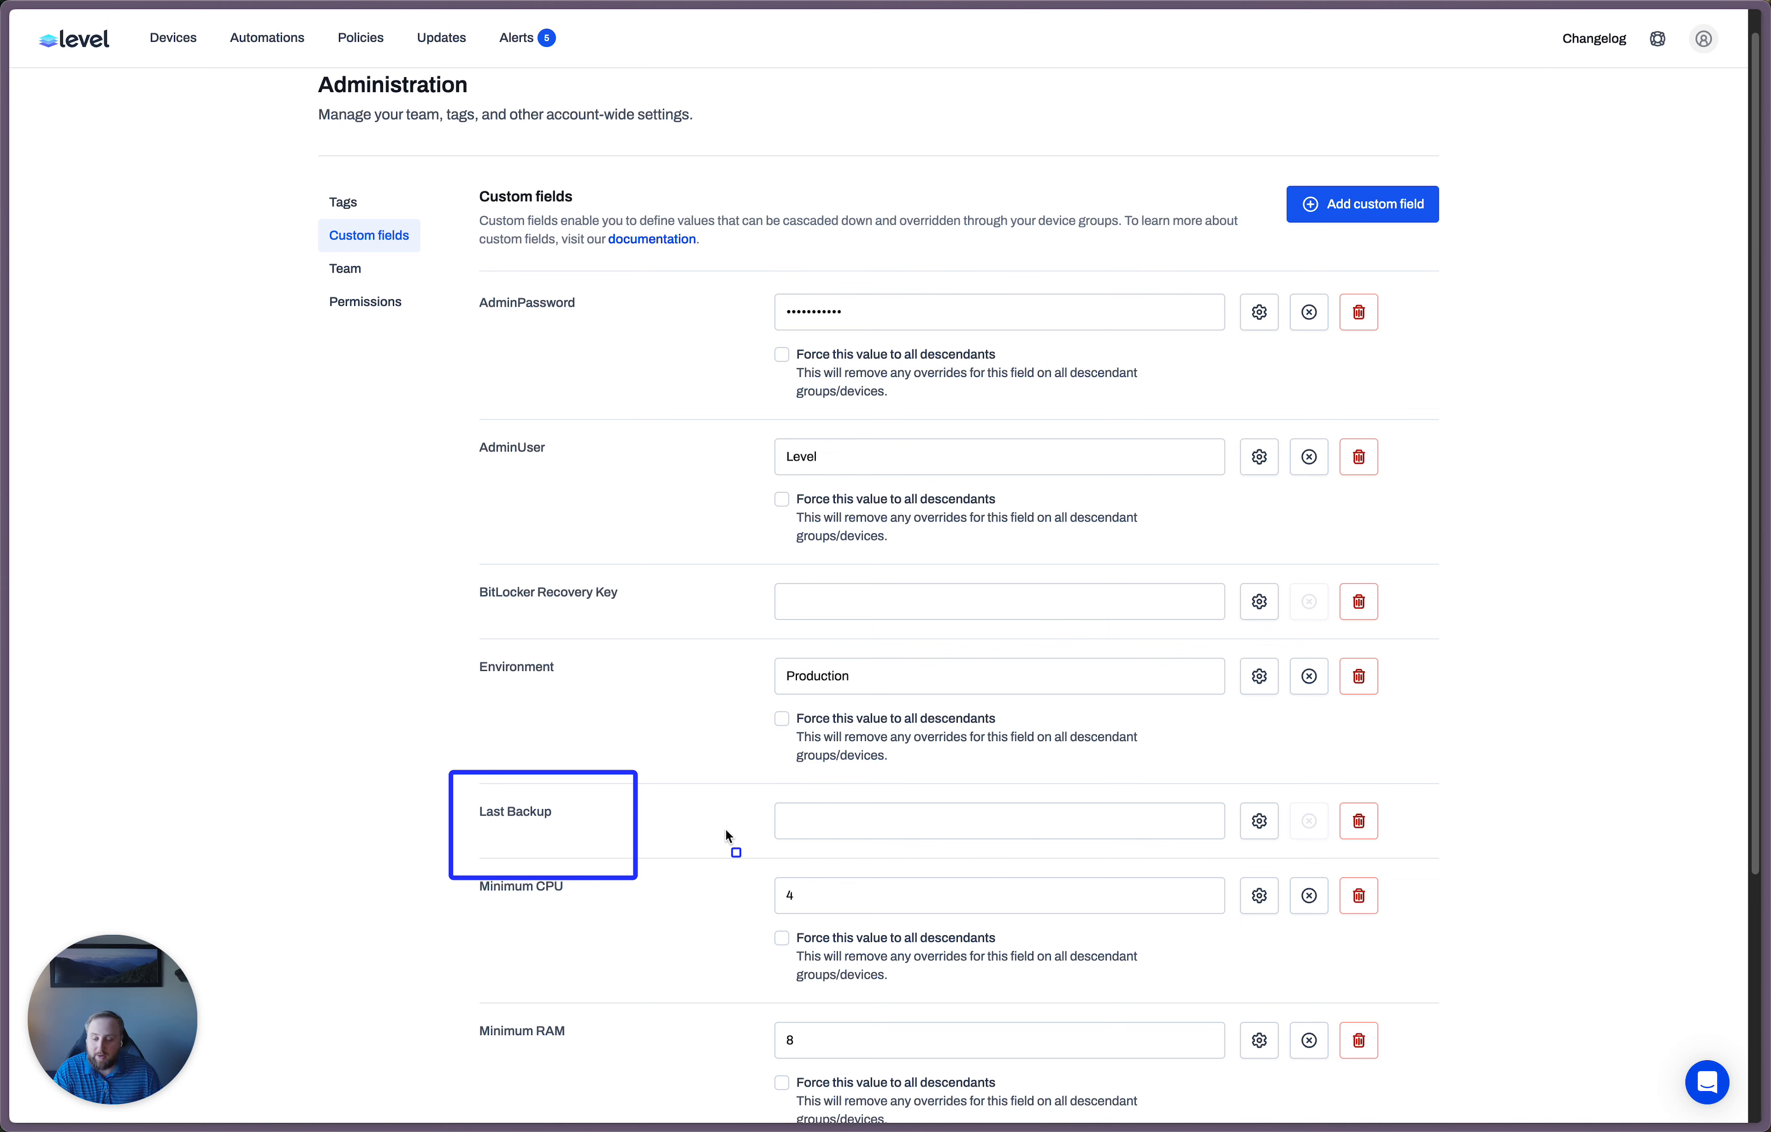
key(Escape)
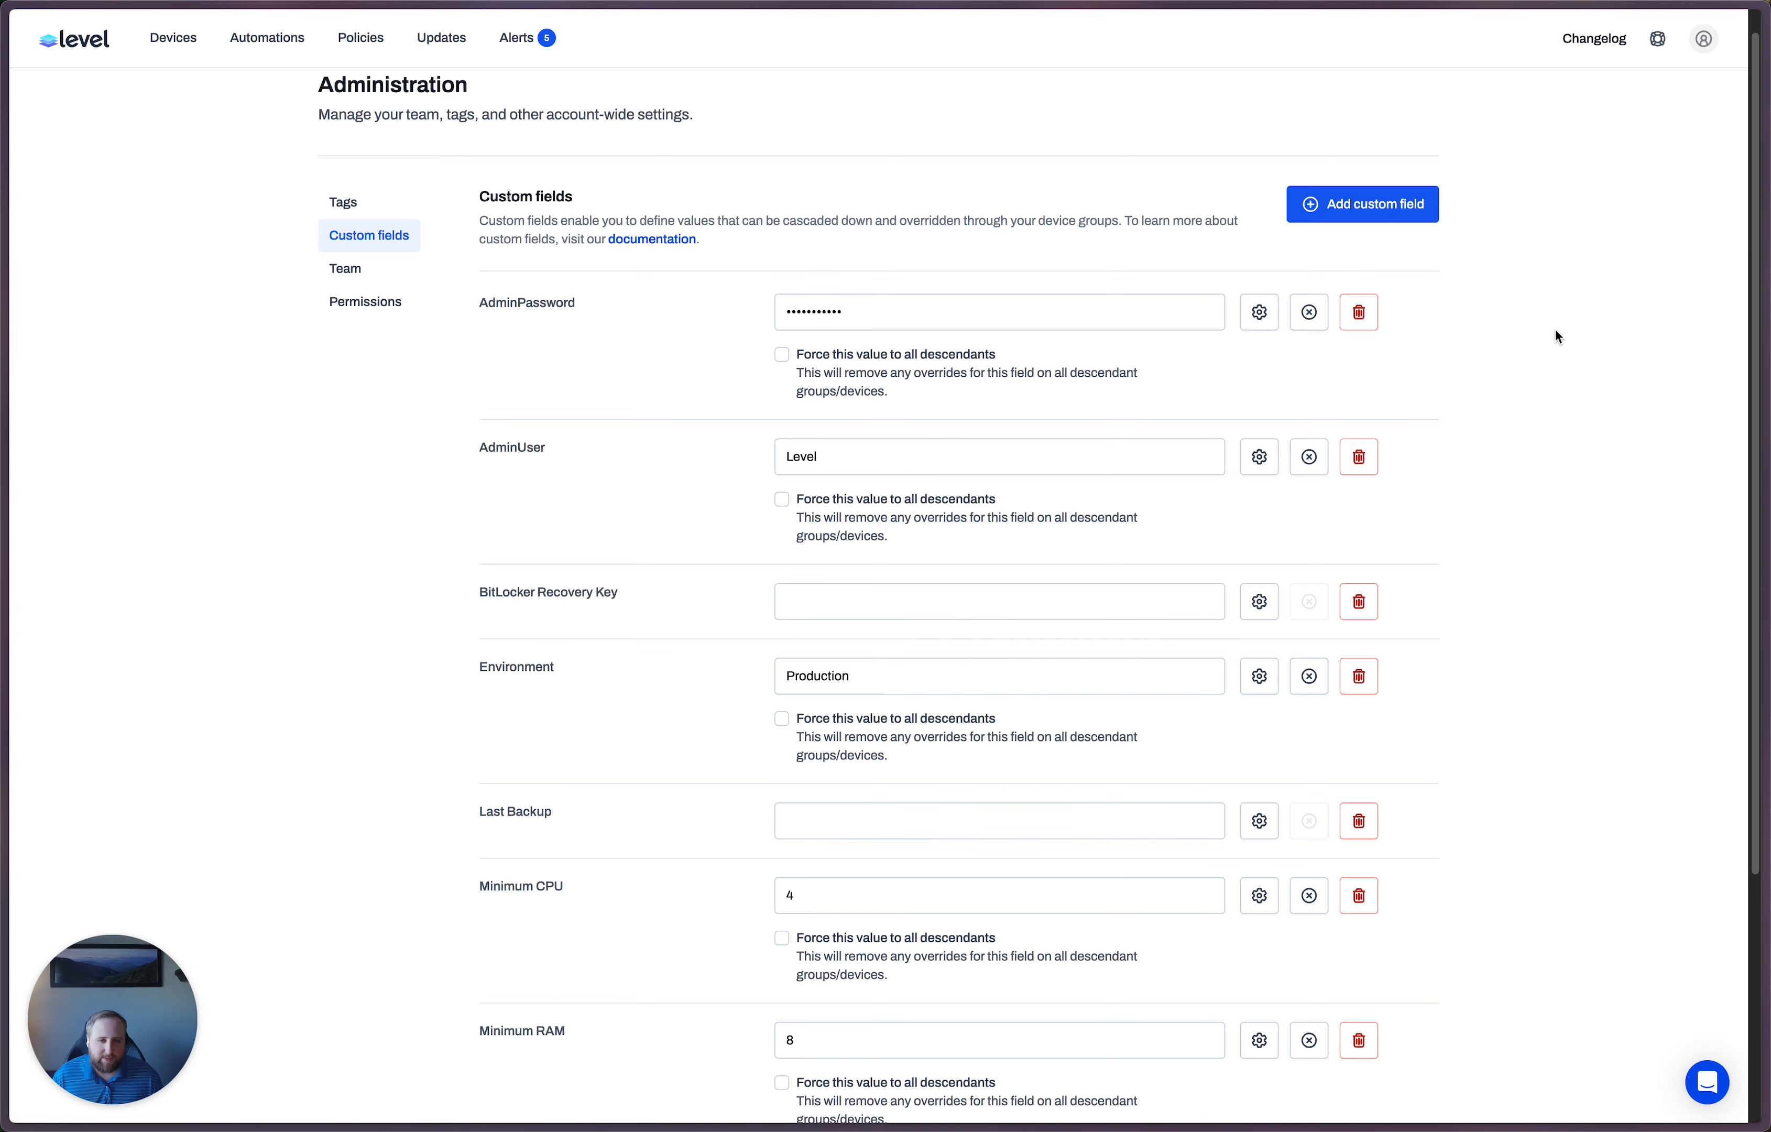
Add a custom field named "S1 Key" without restricting it to admins
click(1311, 203)
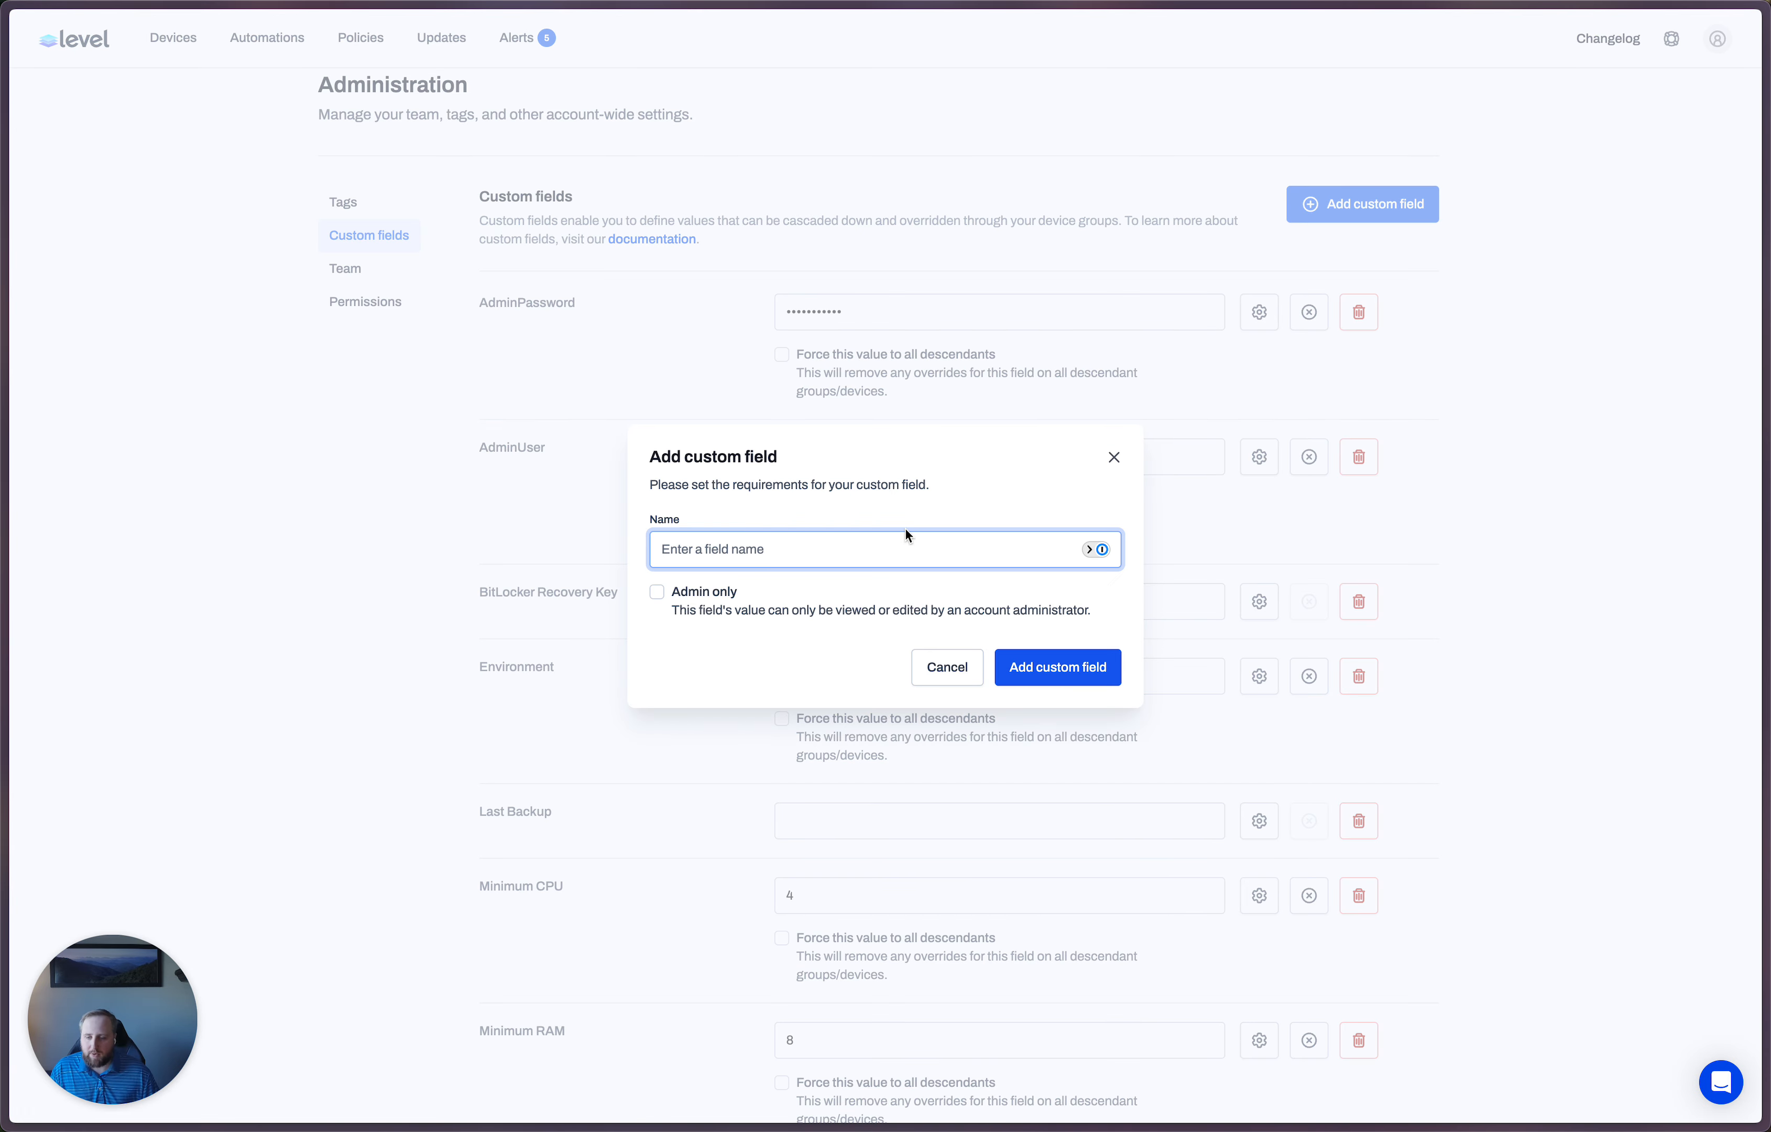
text(S1)
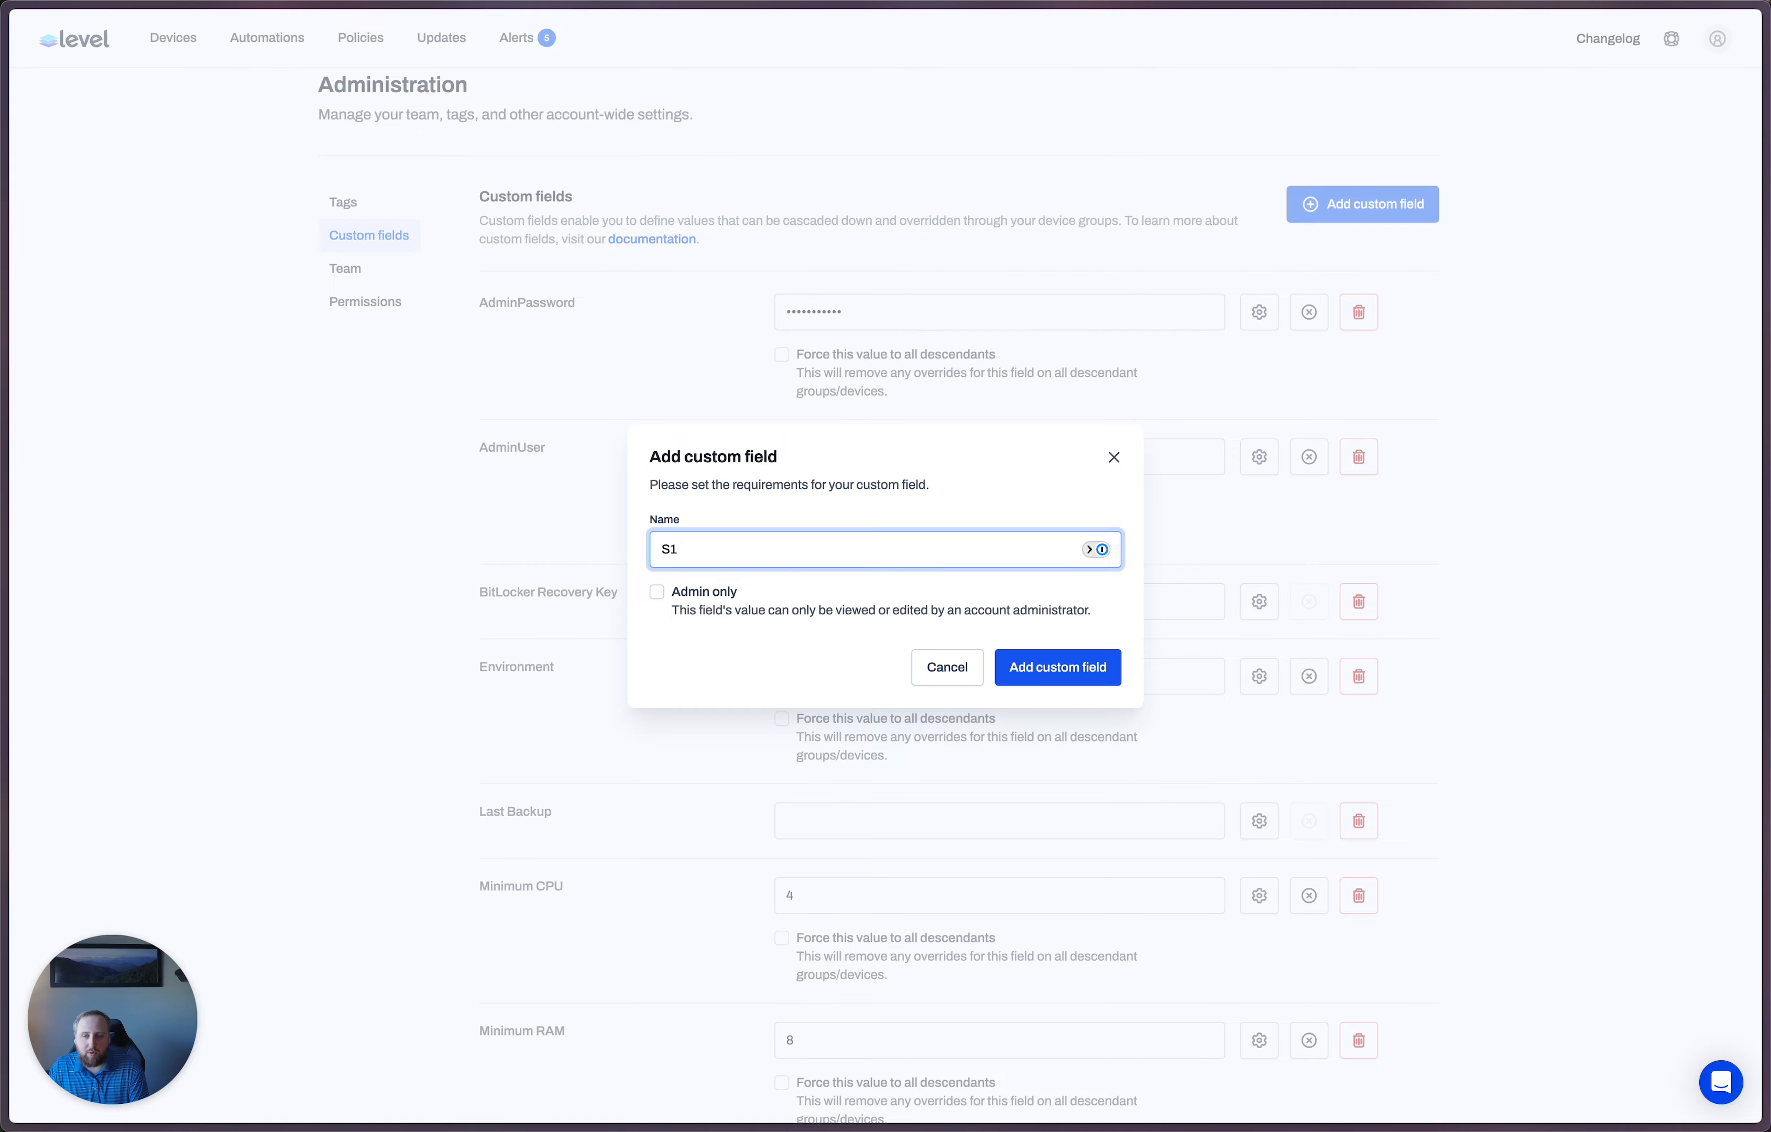
text( Key)
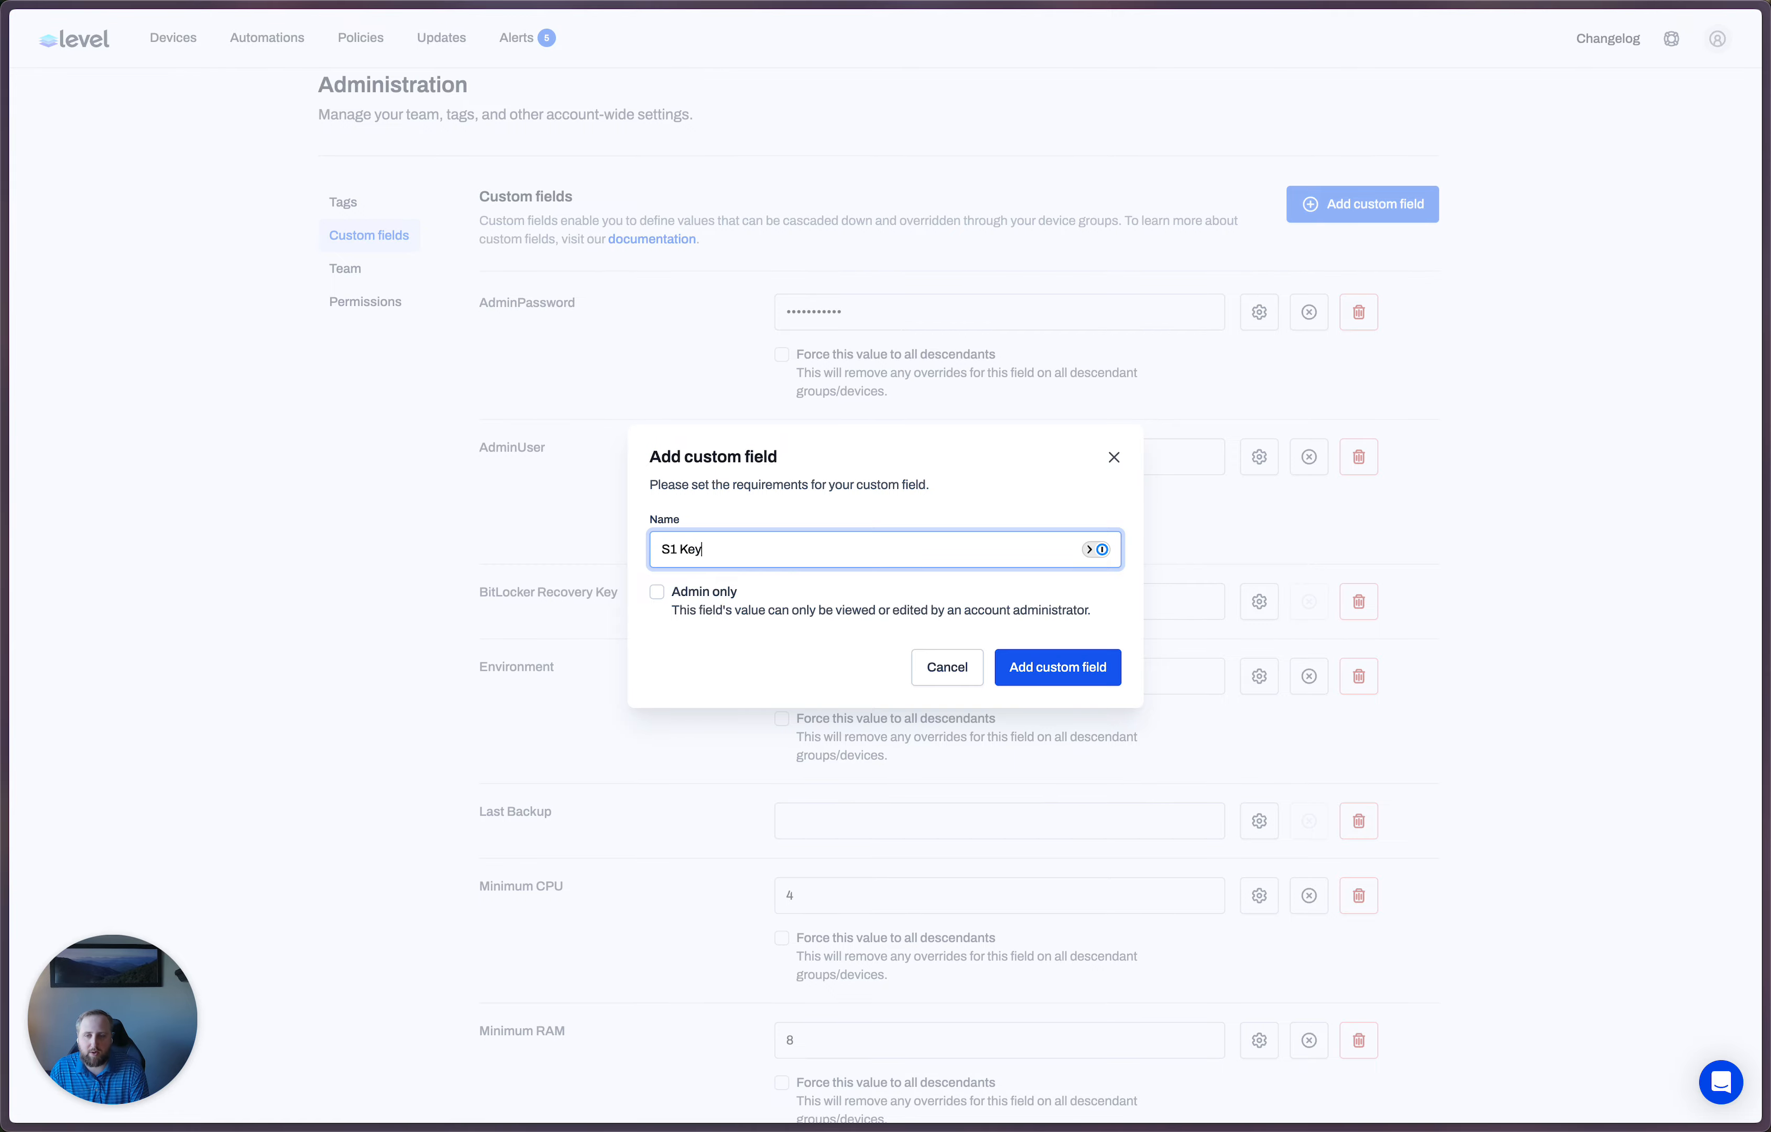
click(1018, 679)
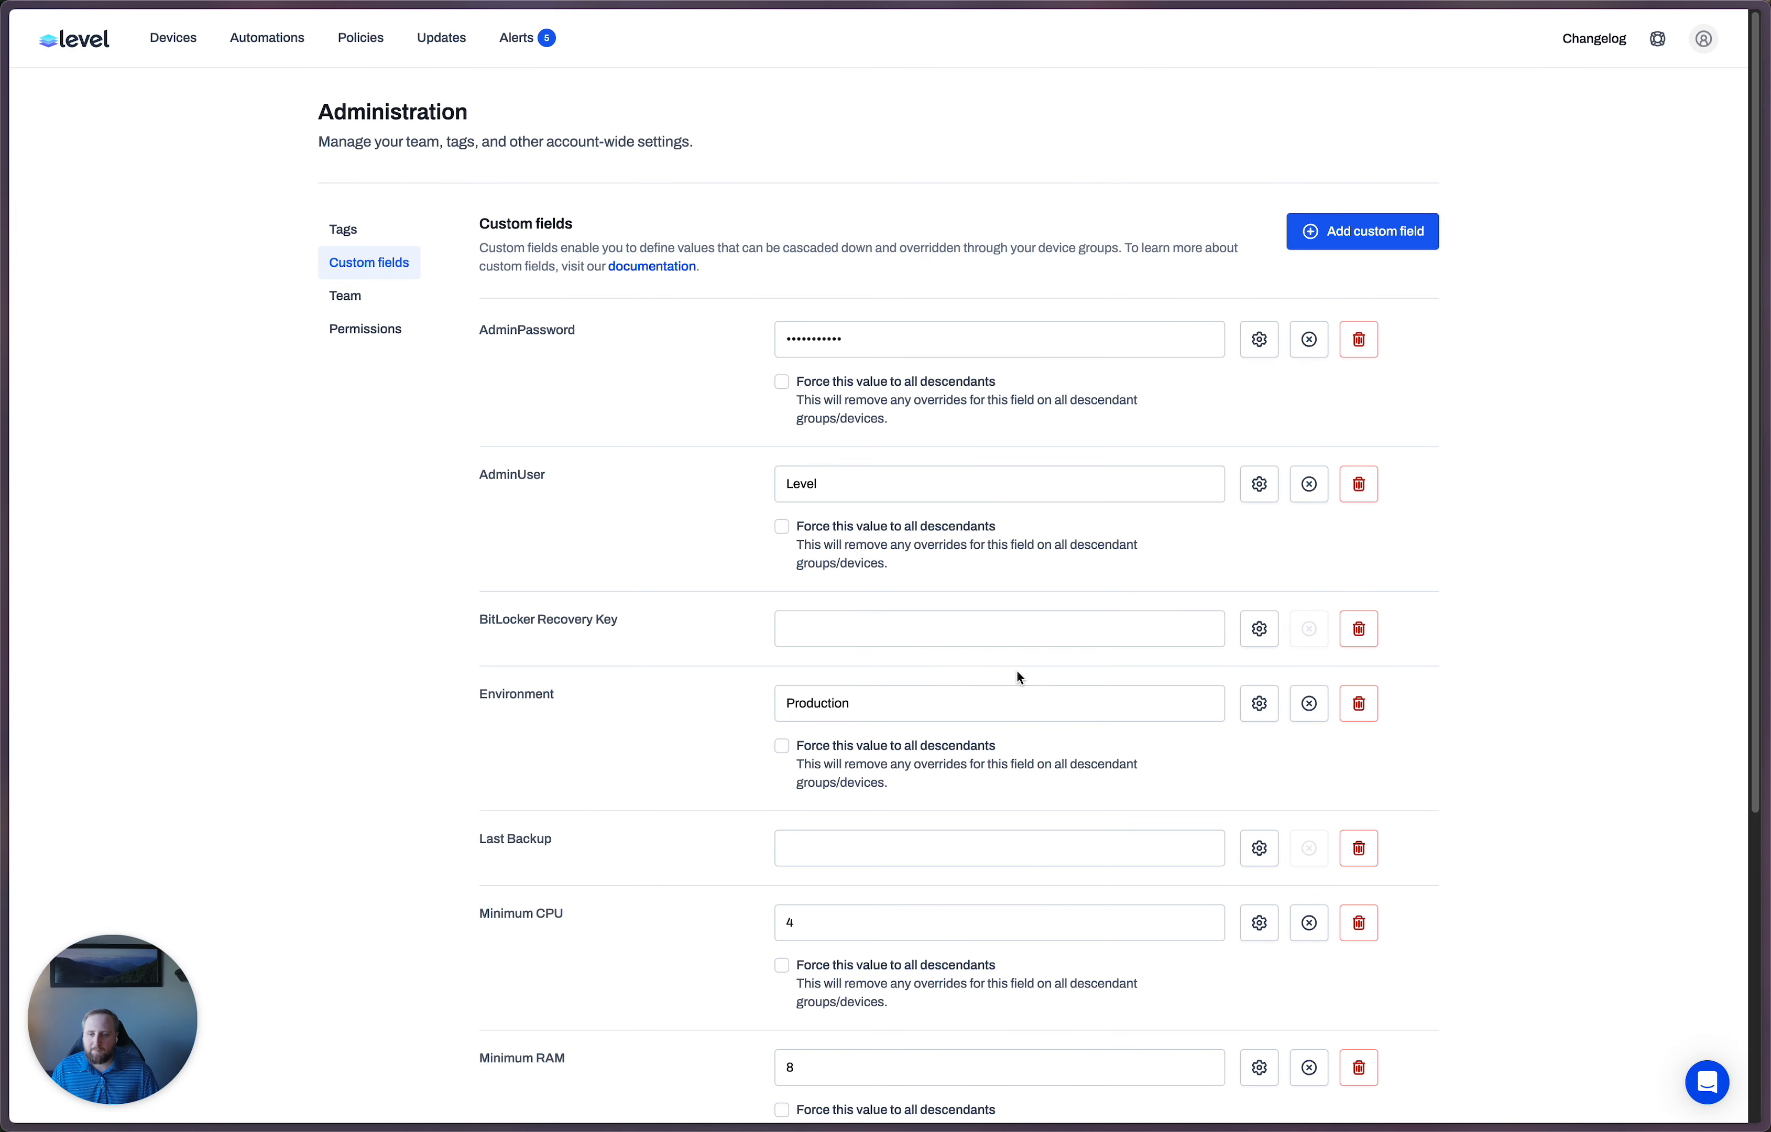
Enter the account-wide key value in the S1 Key custom field and save the changes
scroll(926, 610, down, 5)
click(943, 931)
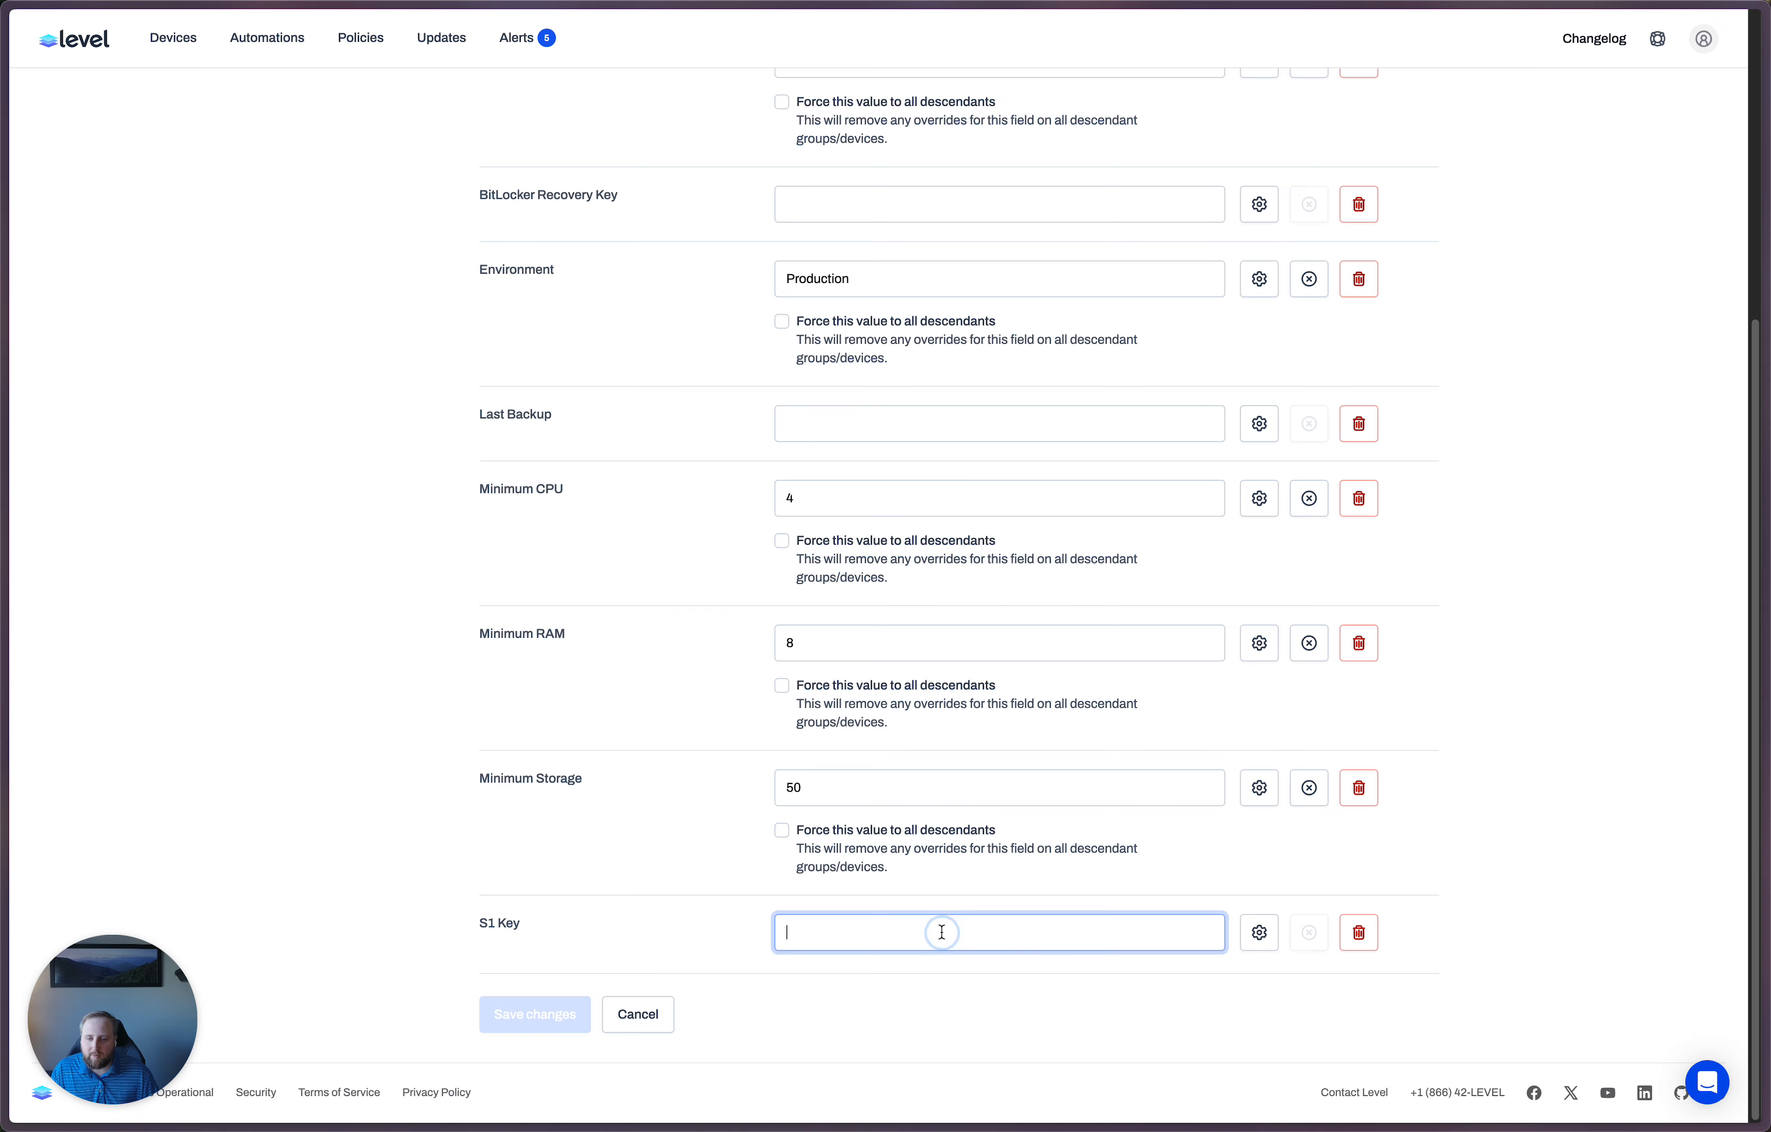
text(GLOBA)
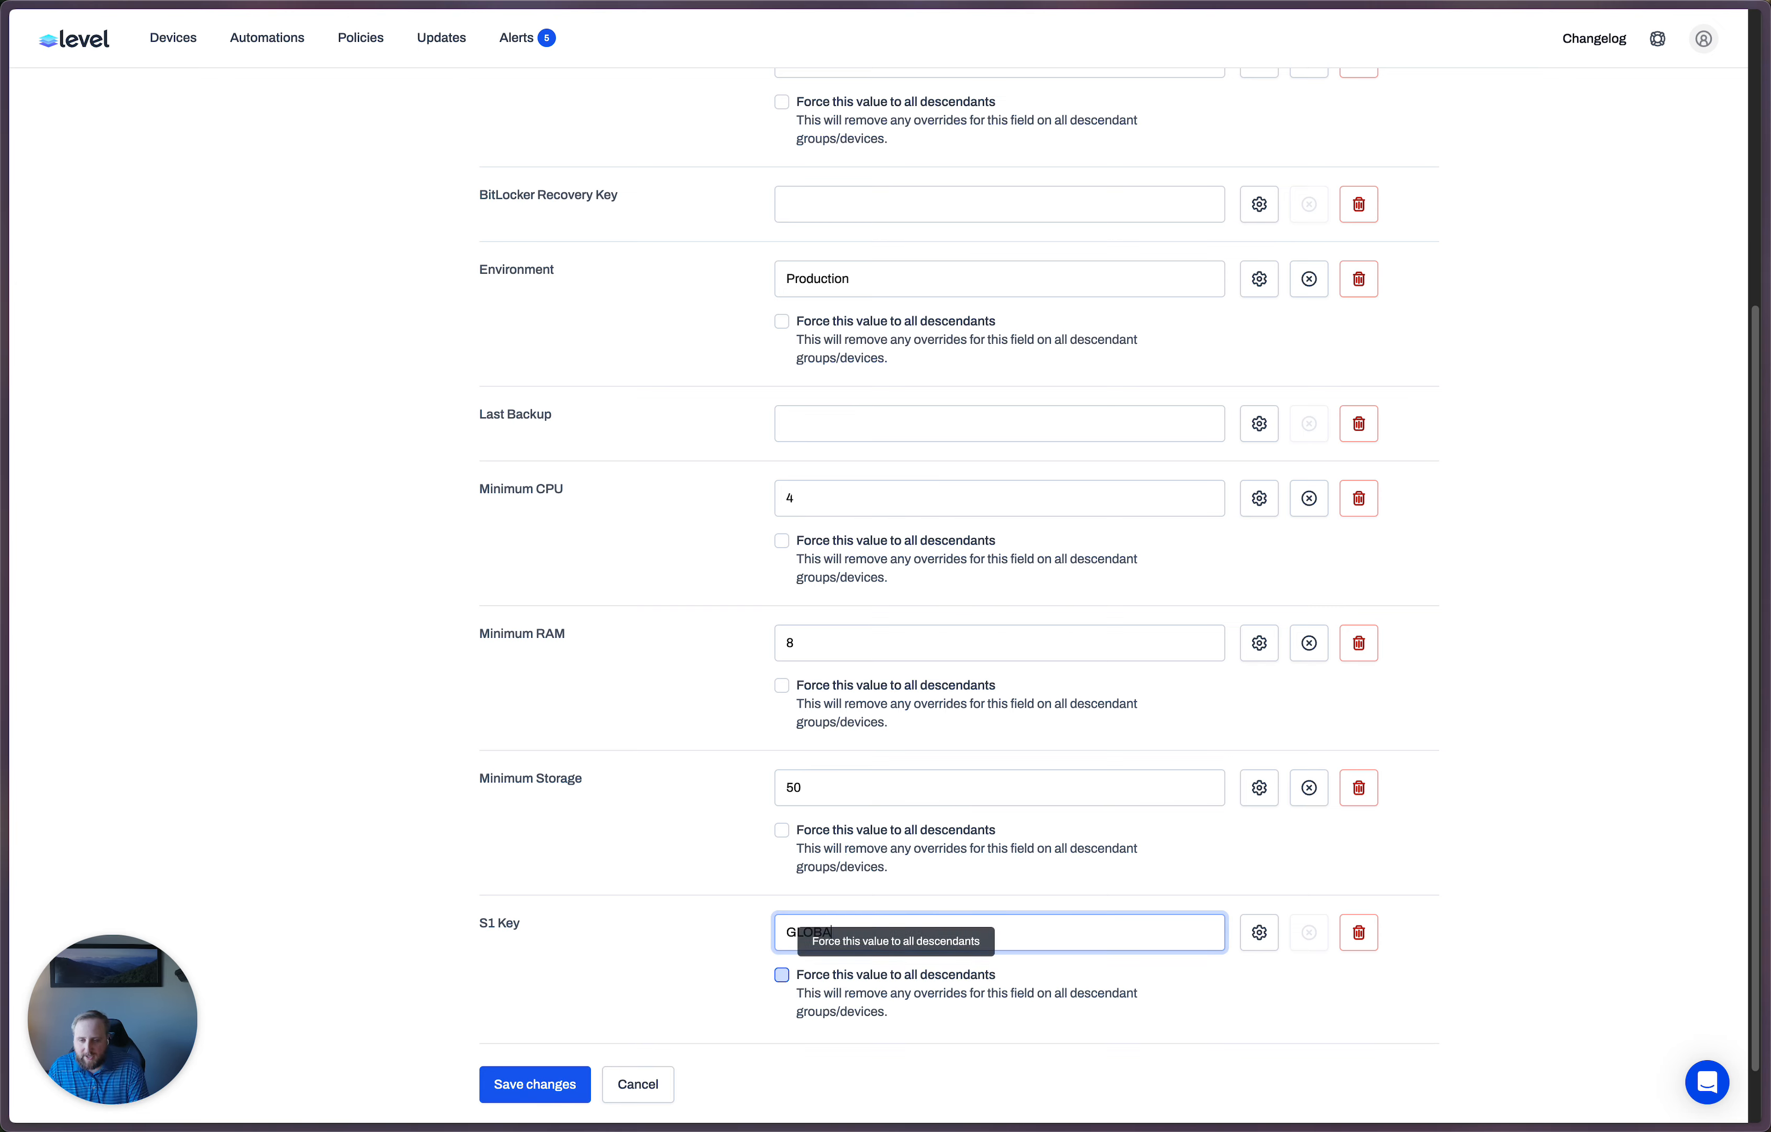
text(L_KEY)
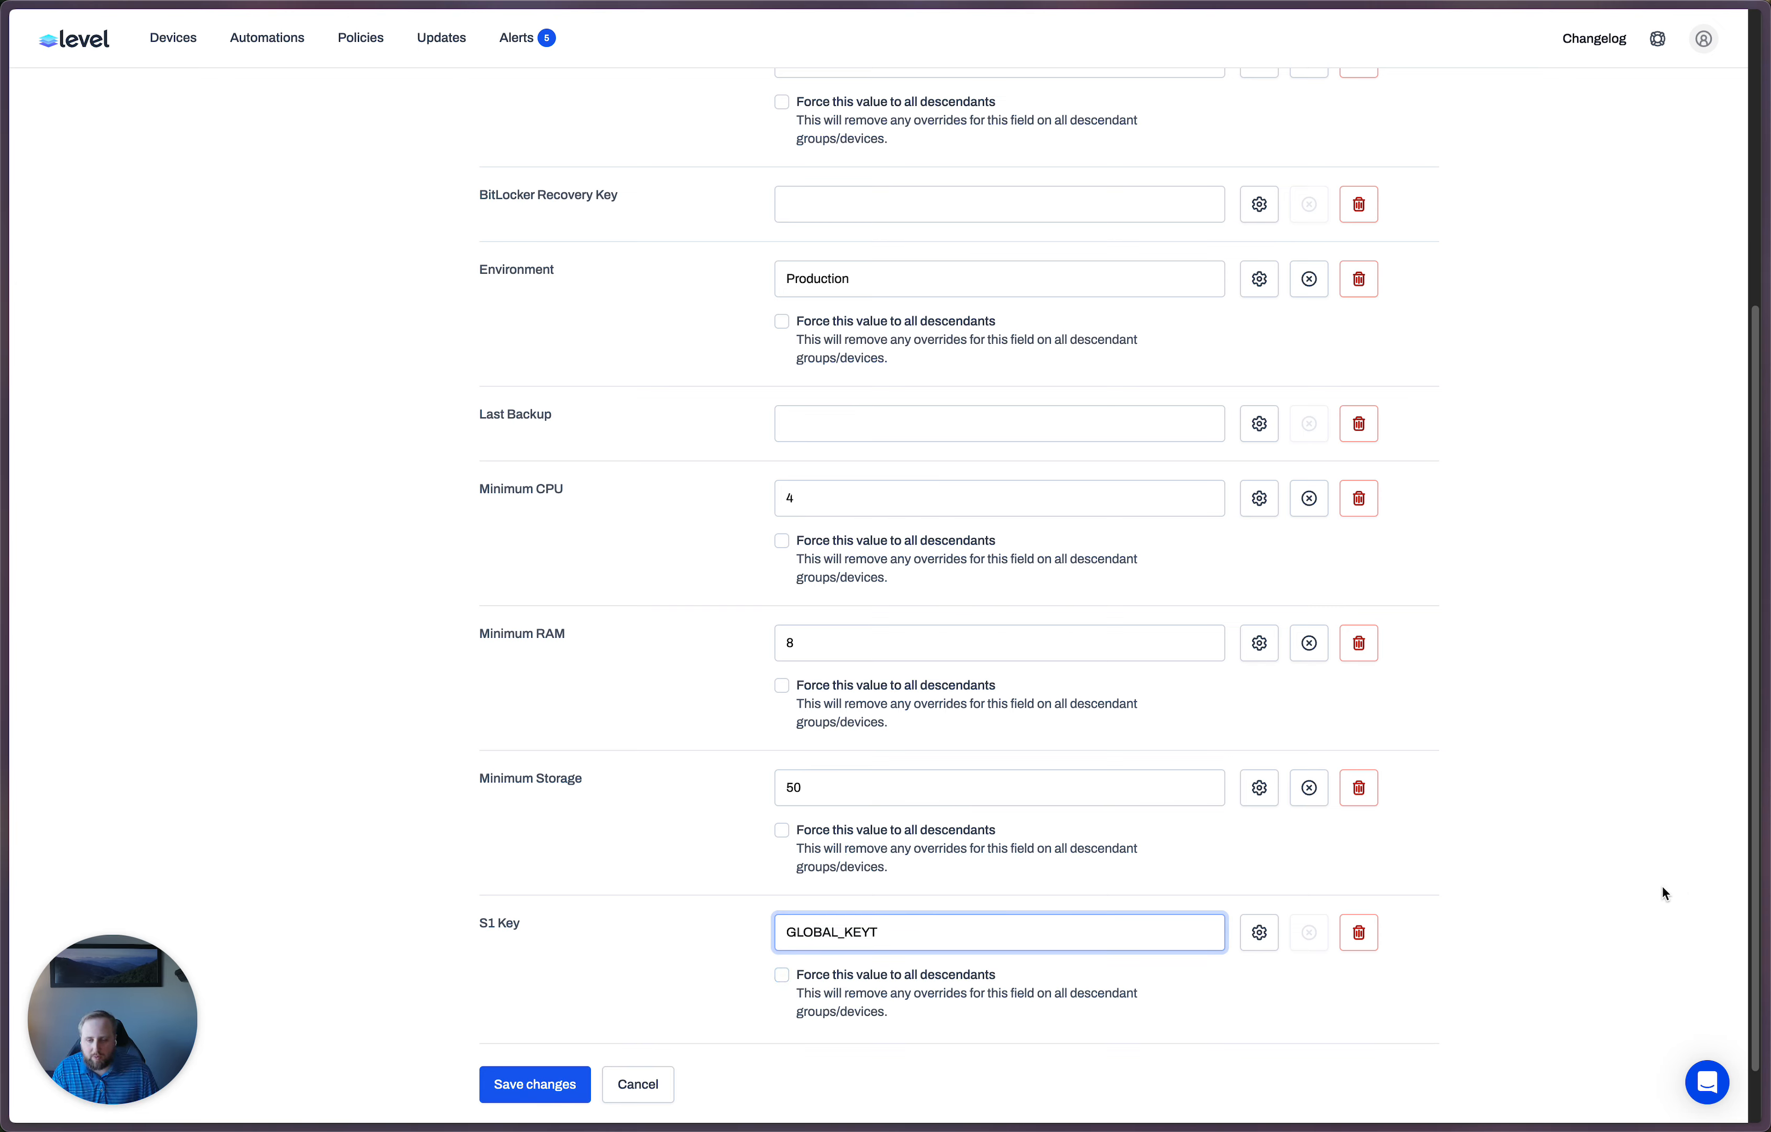
click(543, 1084)
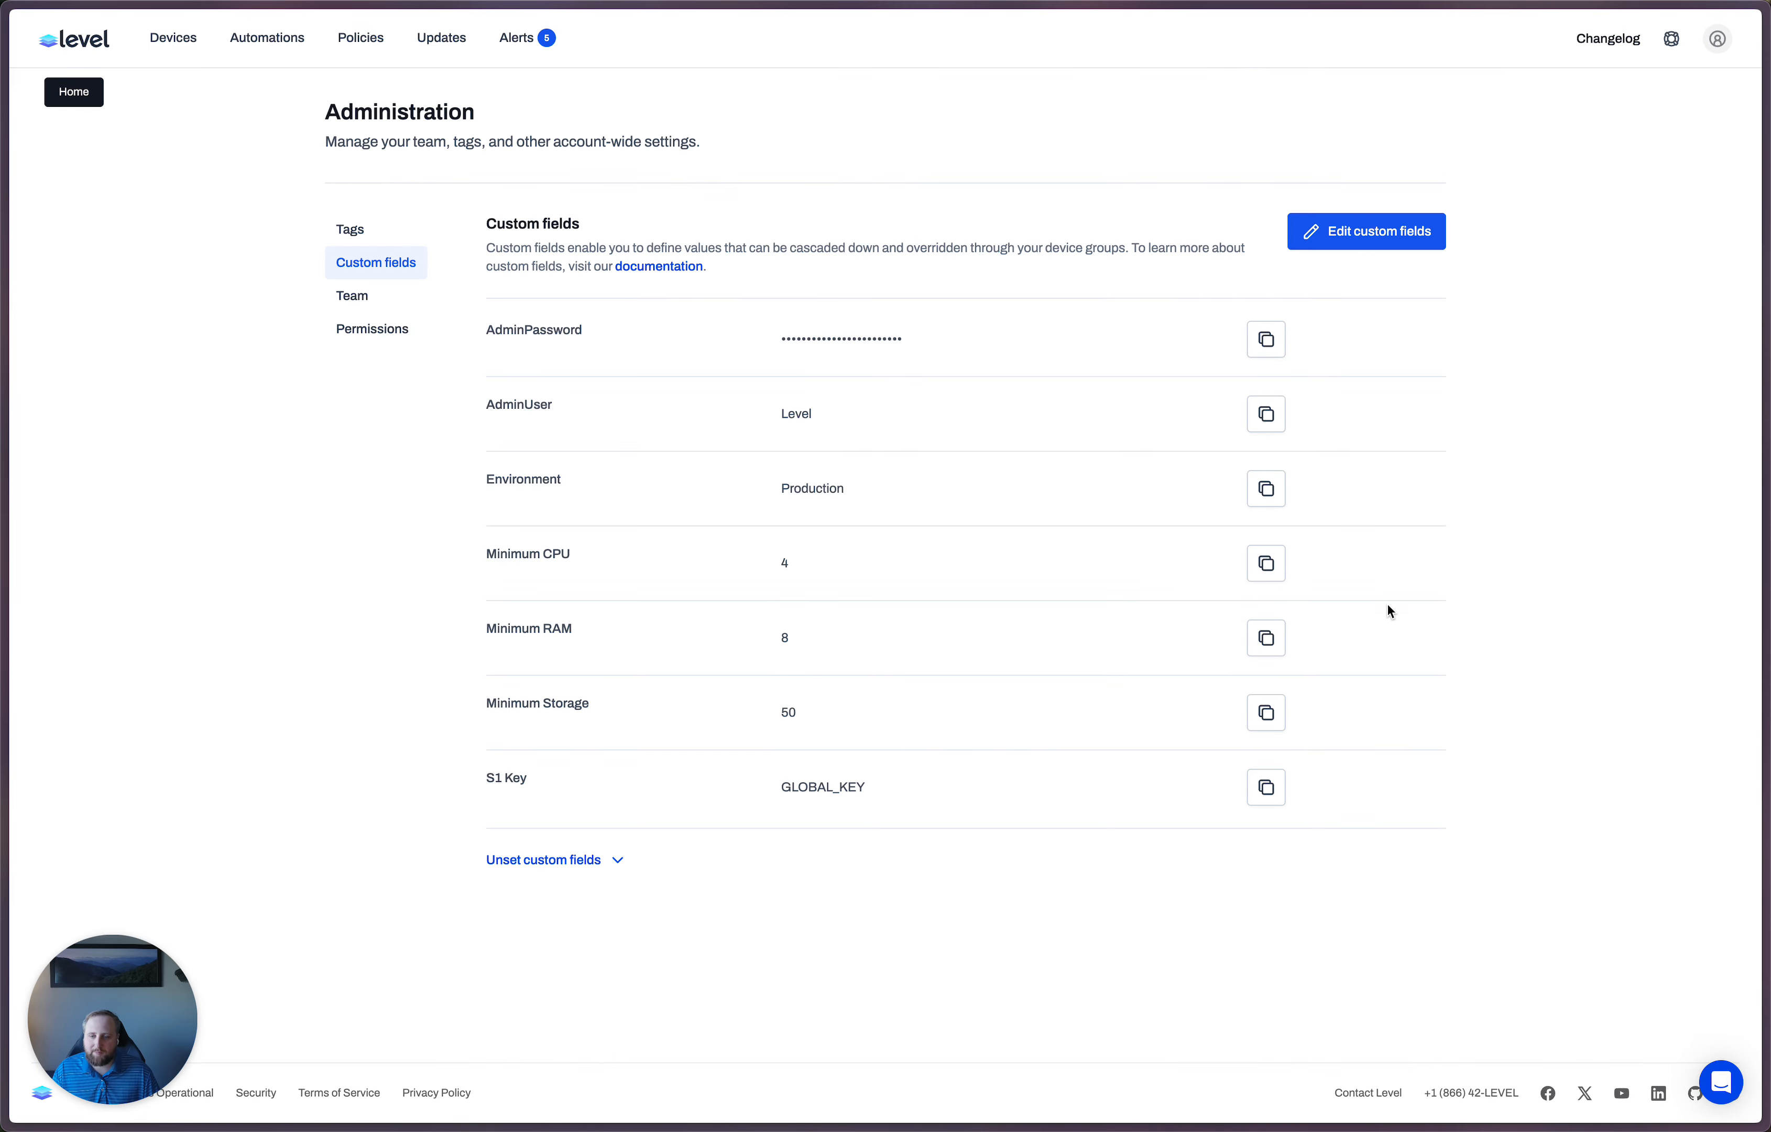
Check the inherited S1 Key value among the Windows 11 device's custom fields, leaving its fields unedited
click(194, 58)
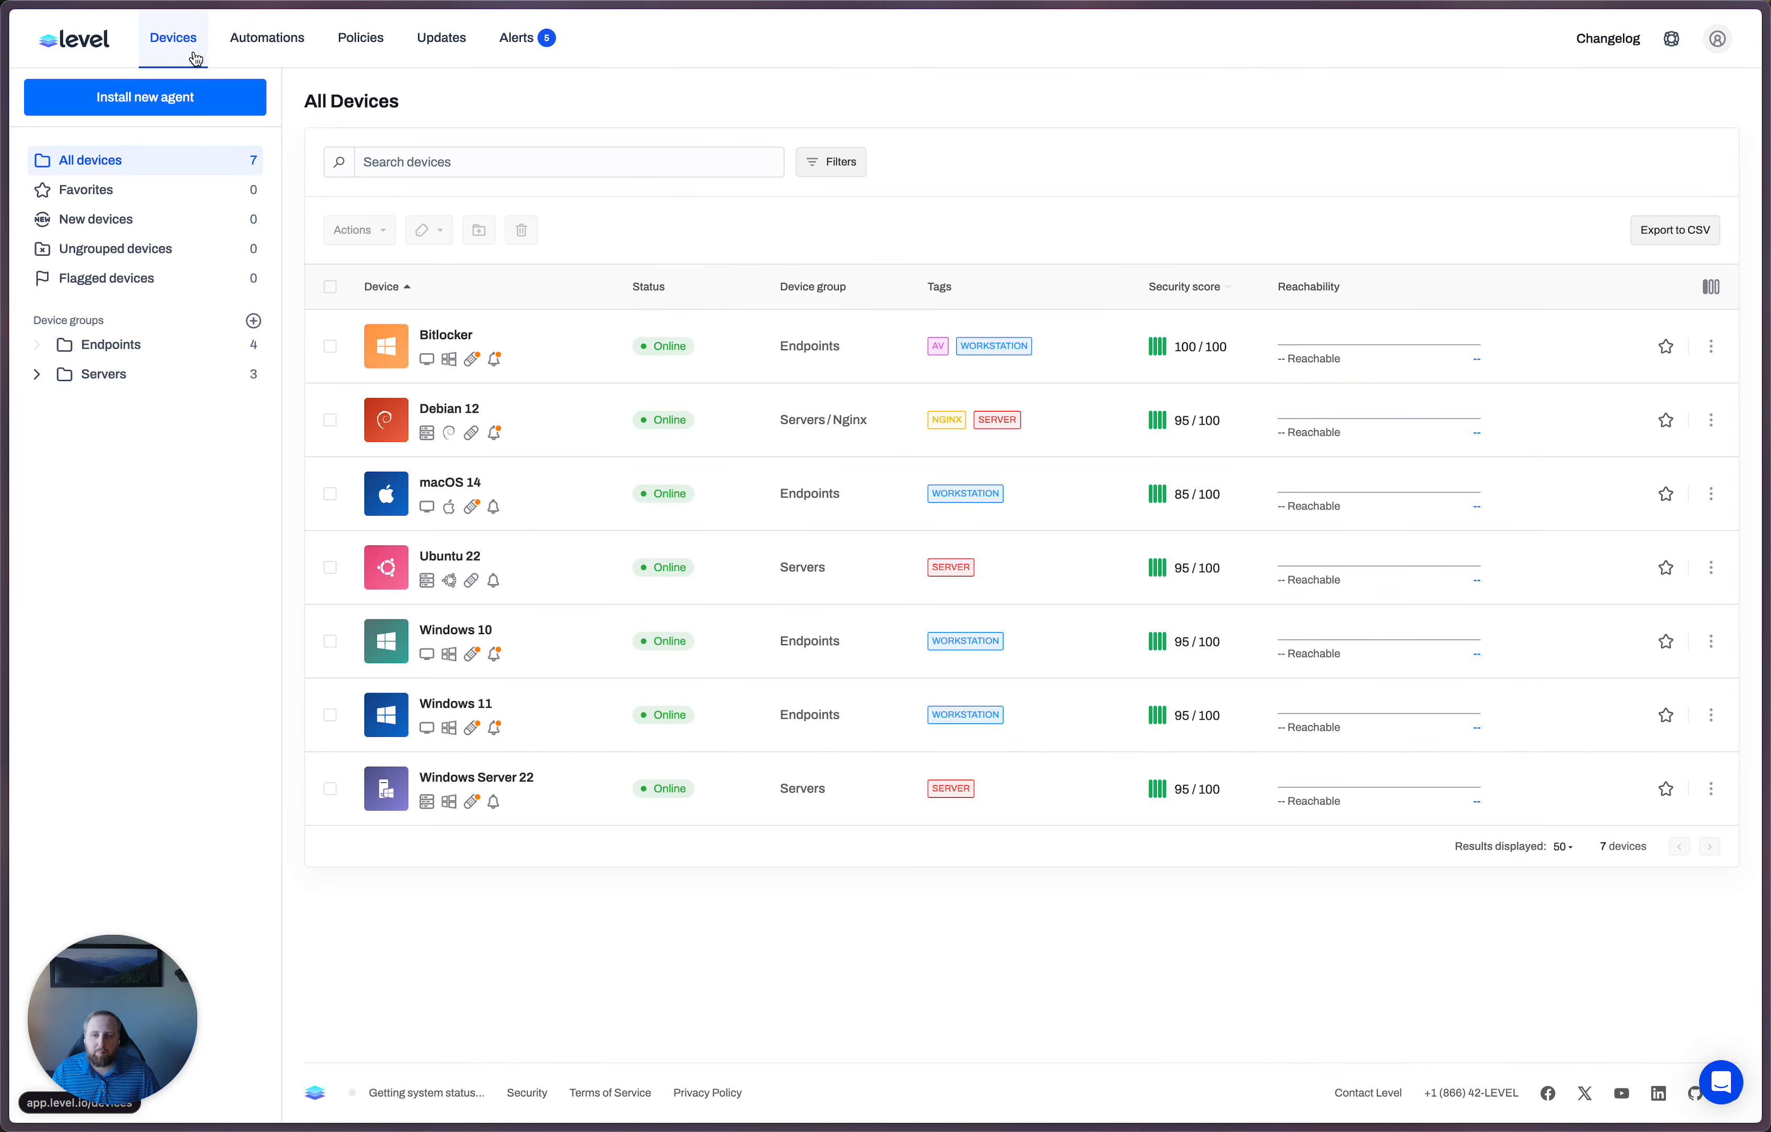
click(480, 705)
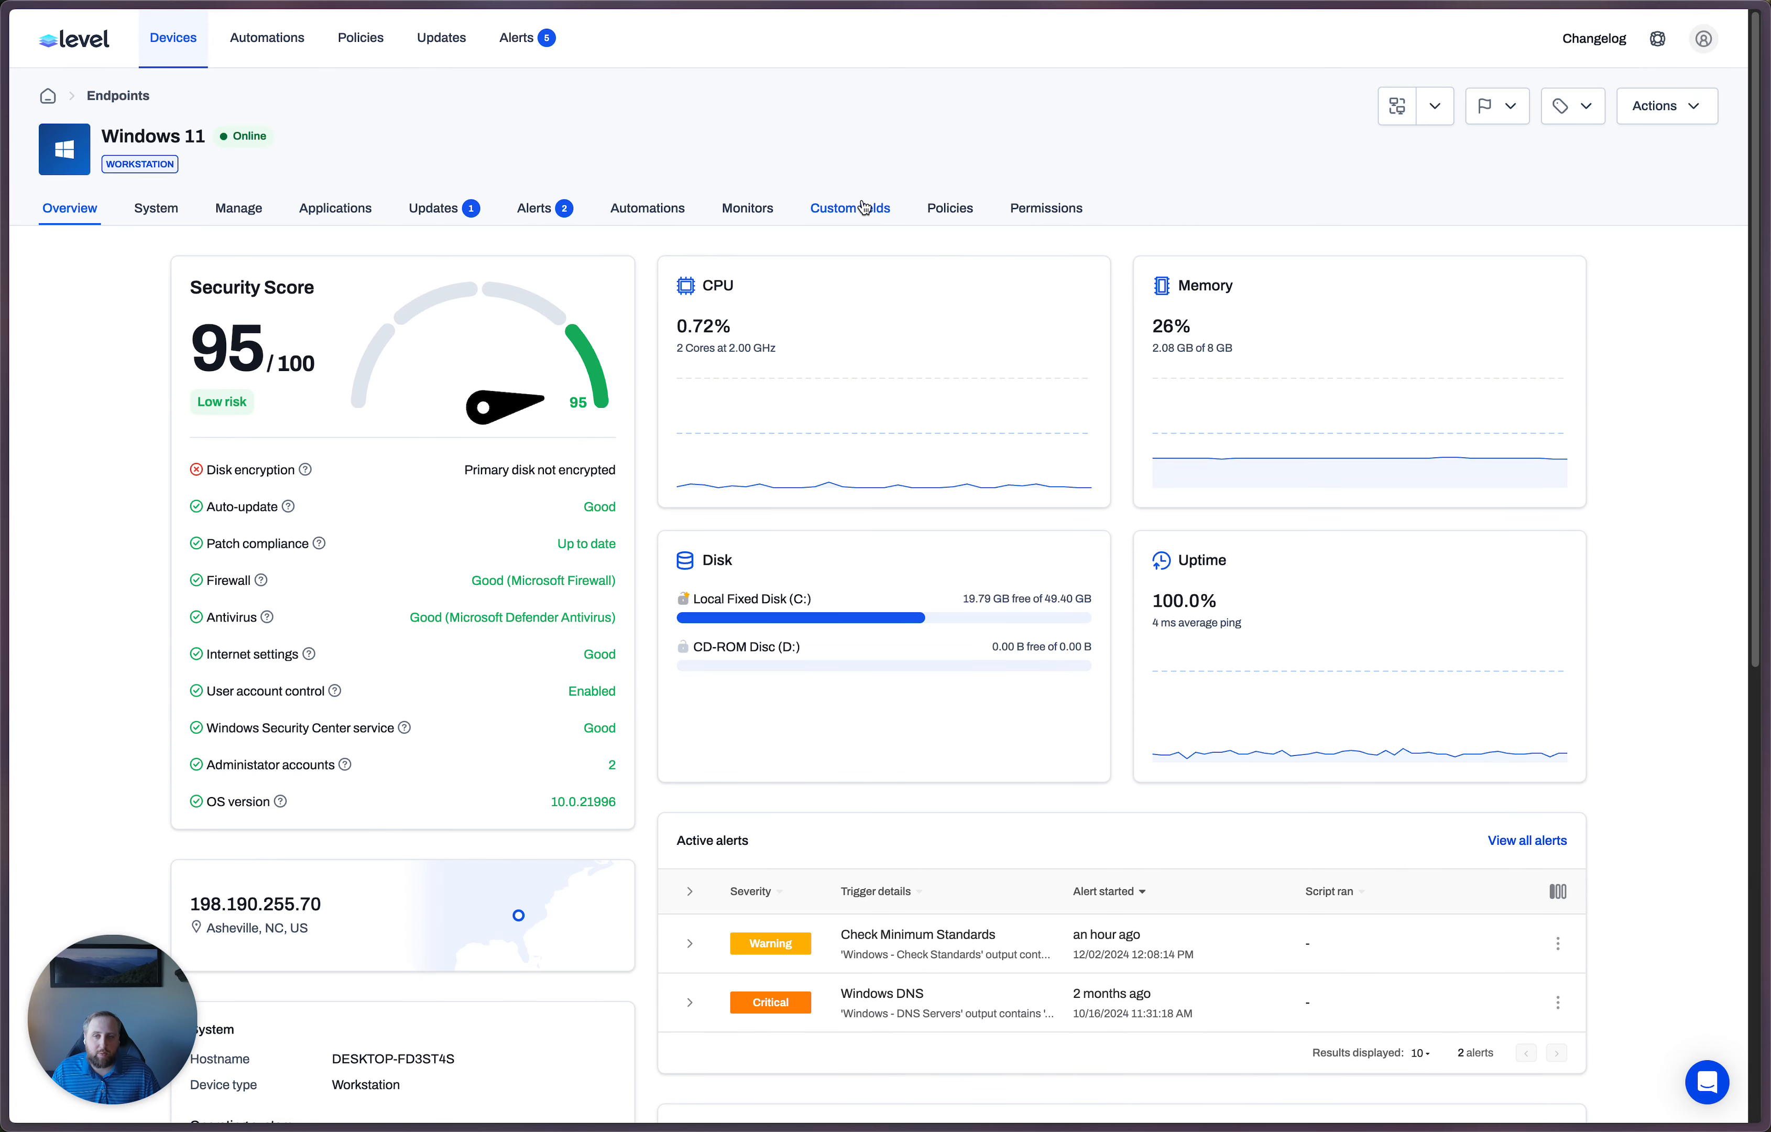
click(863, 208)
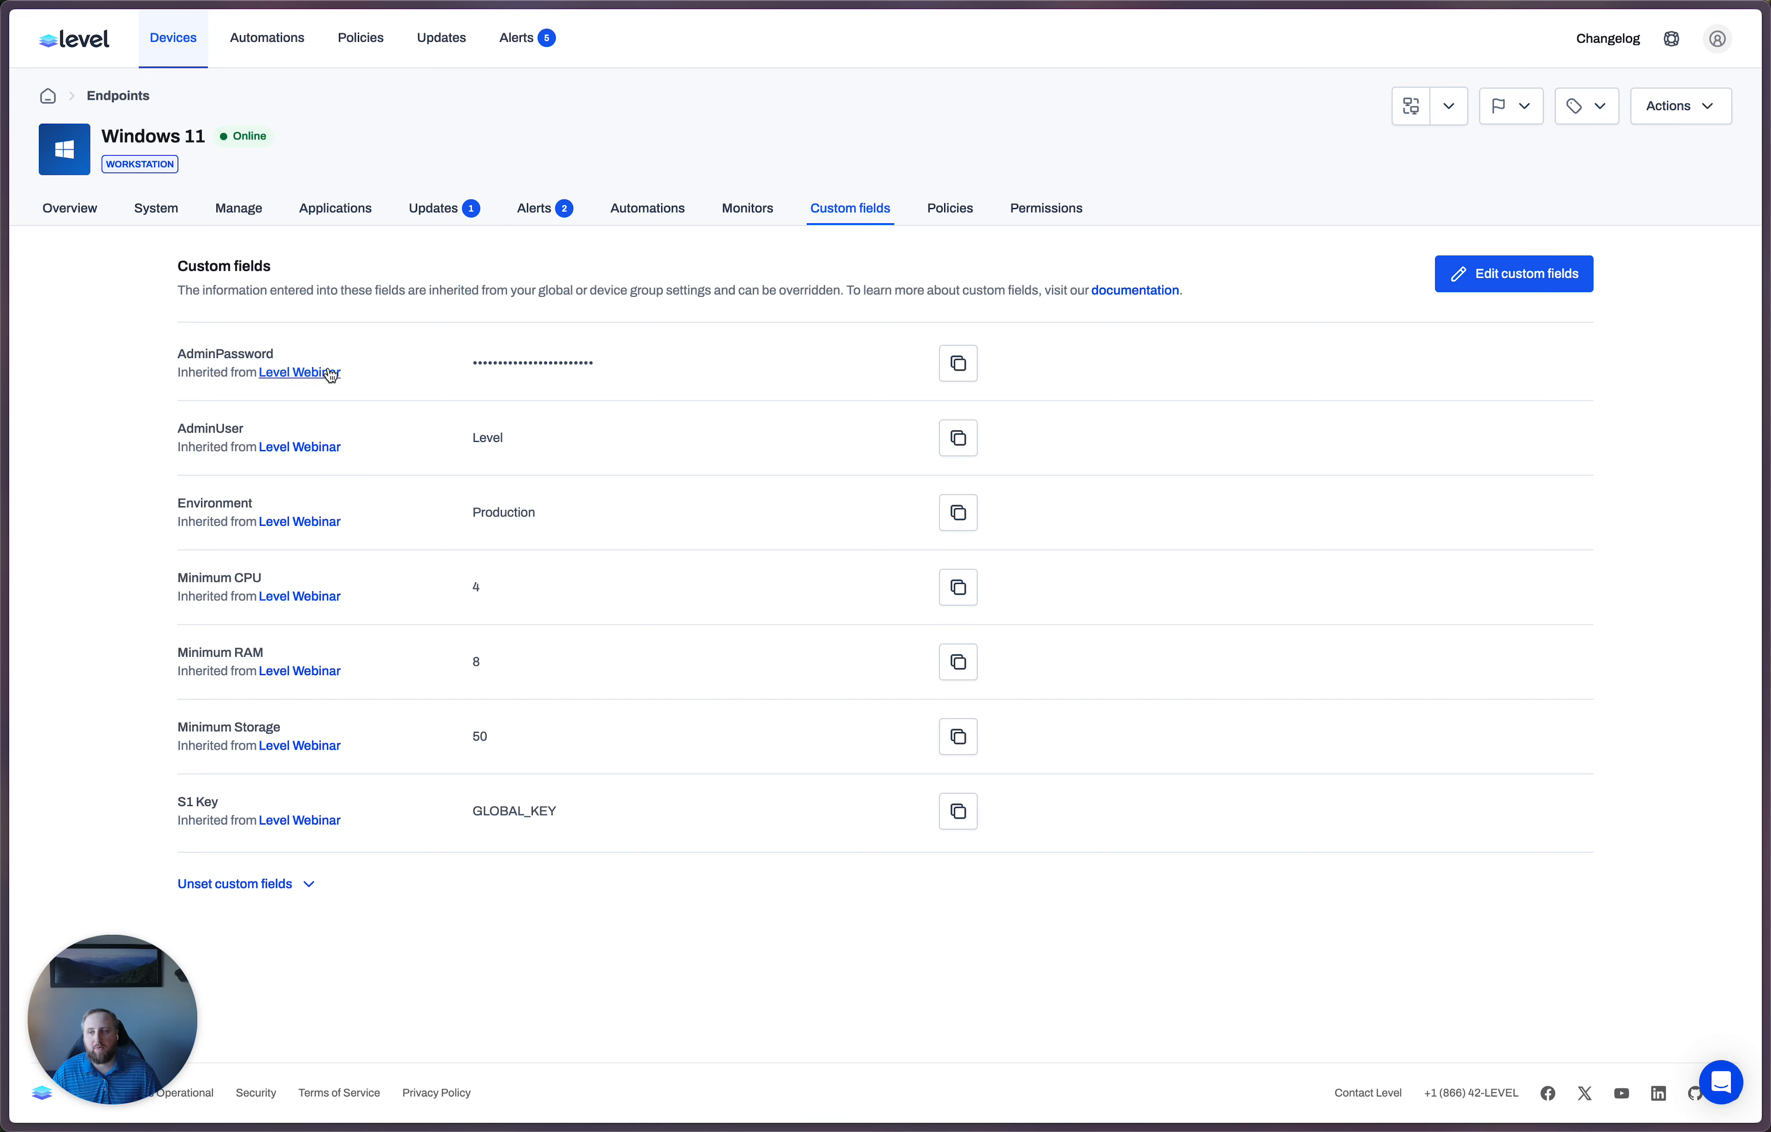
drag(485, 817, 573, 815)
click(595, 812)
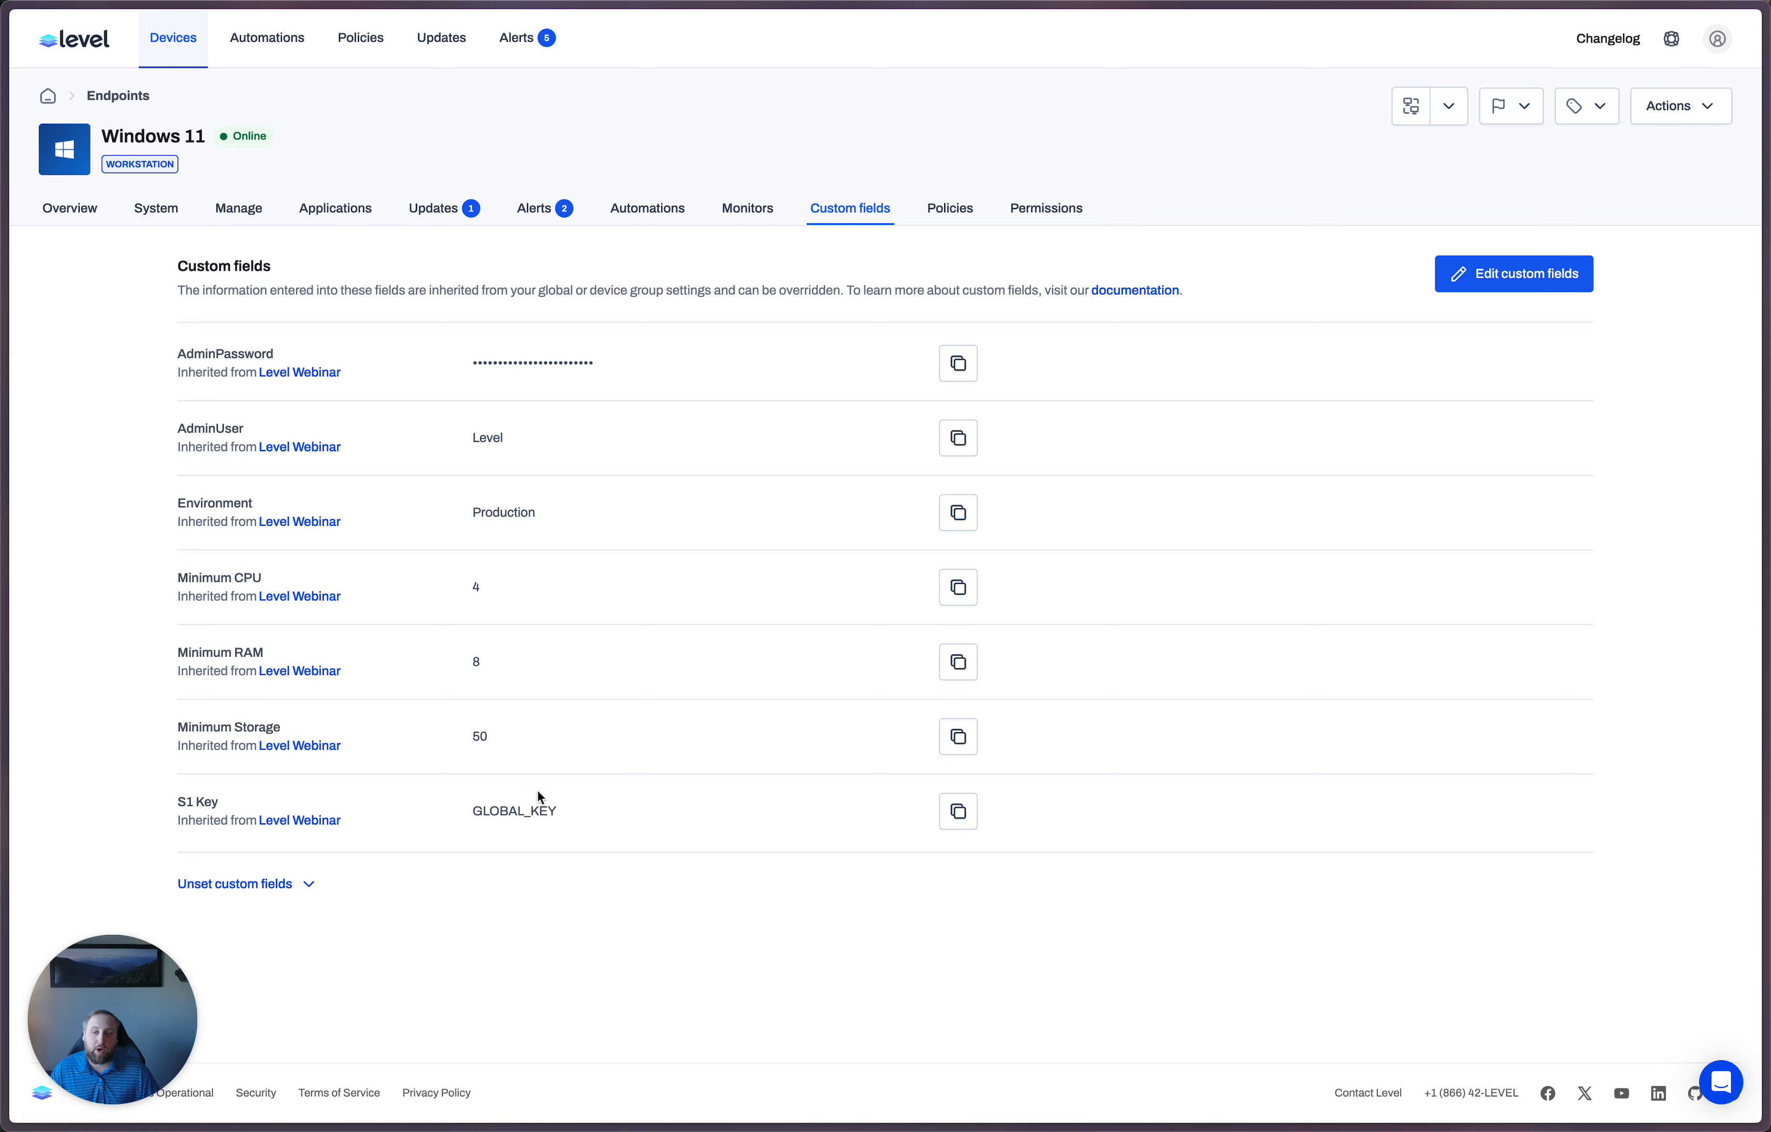
click(1518, 274)
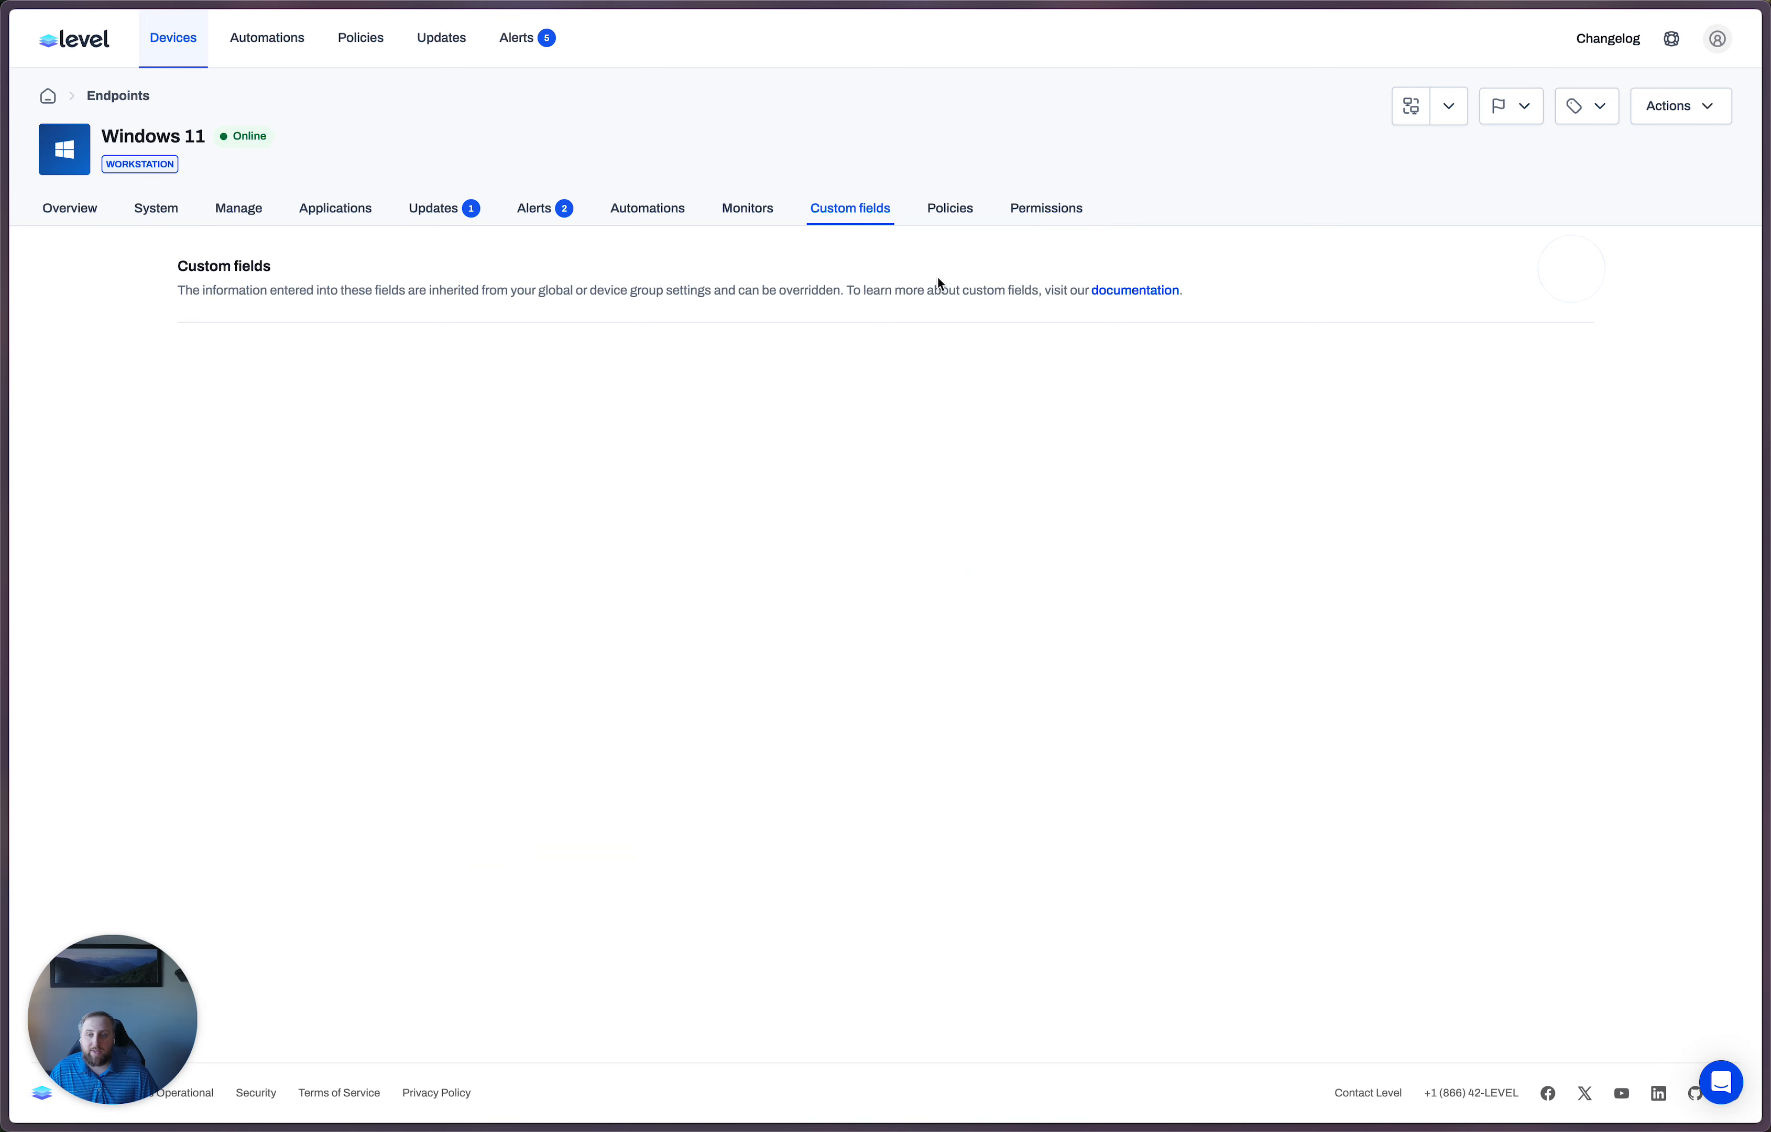
click(343, 1047)
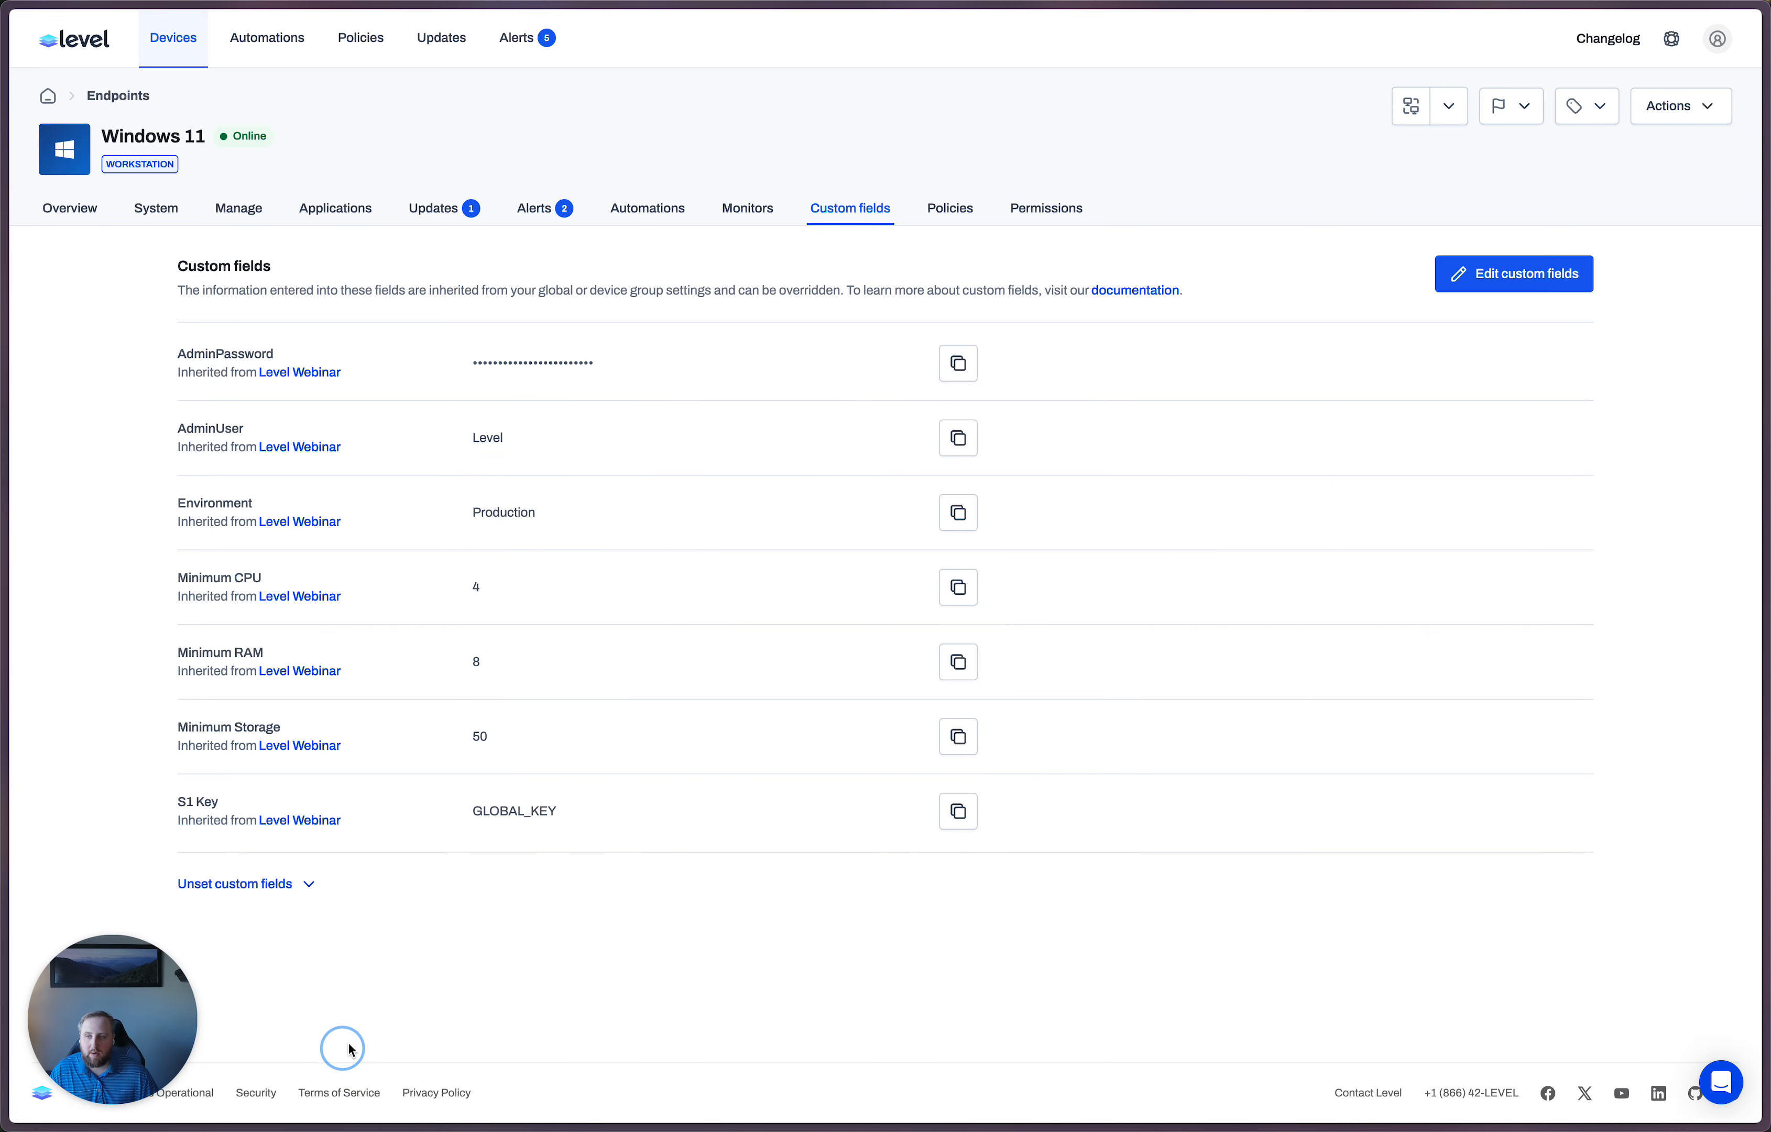
Override the S1 Key custom field for the Servers device group with a server-specific key value and save the changes
click(165, 57)
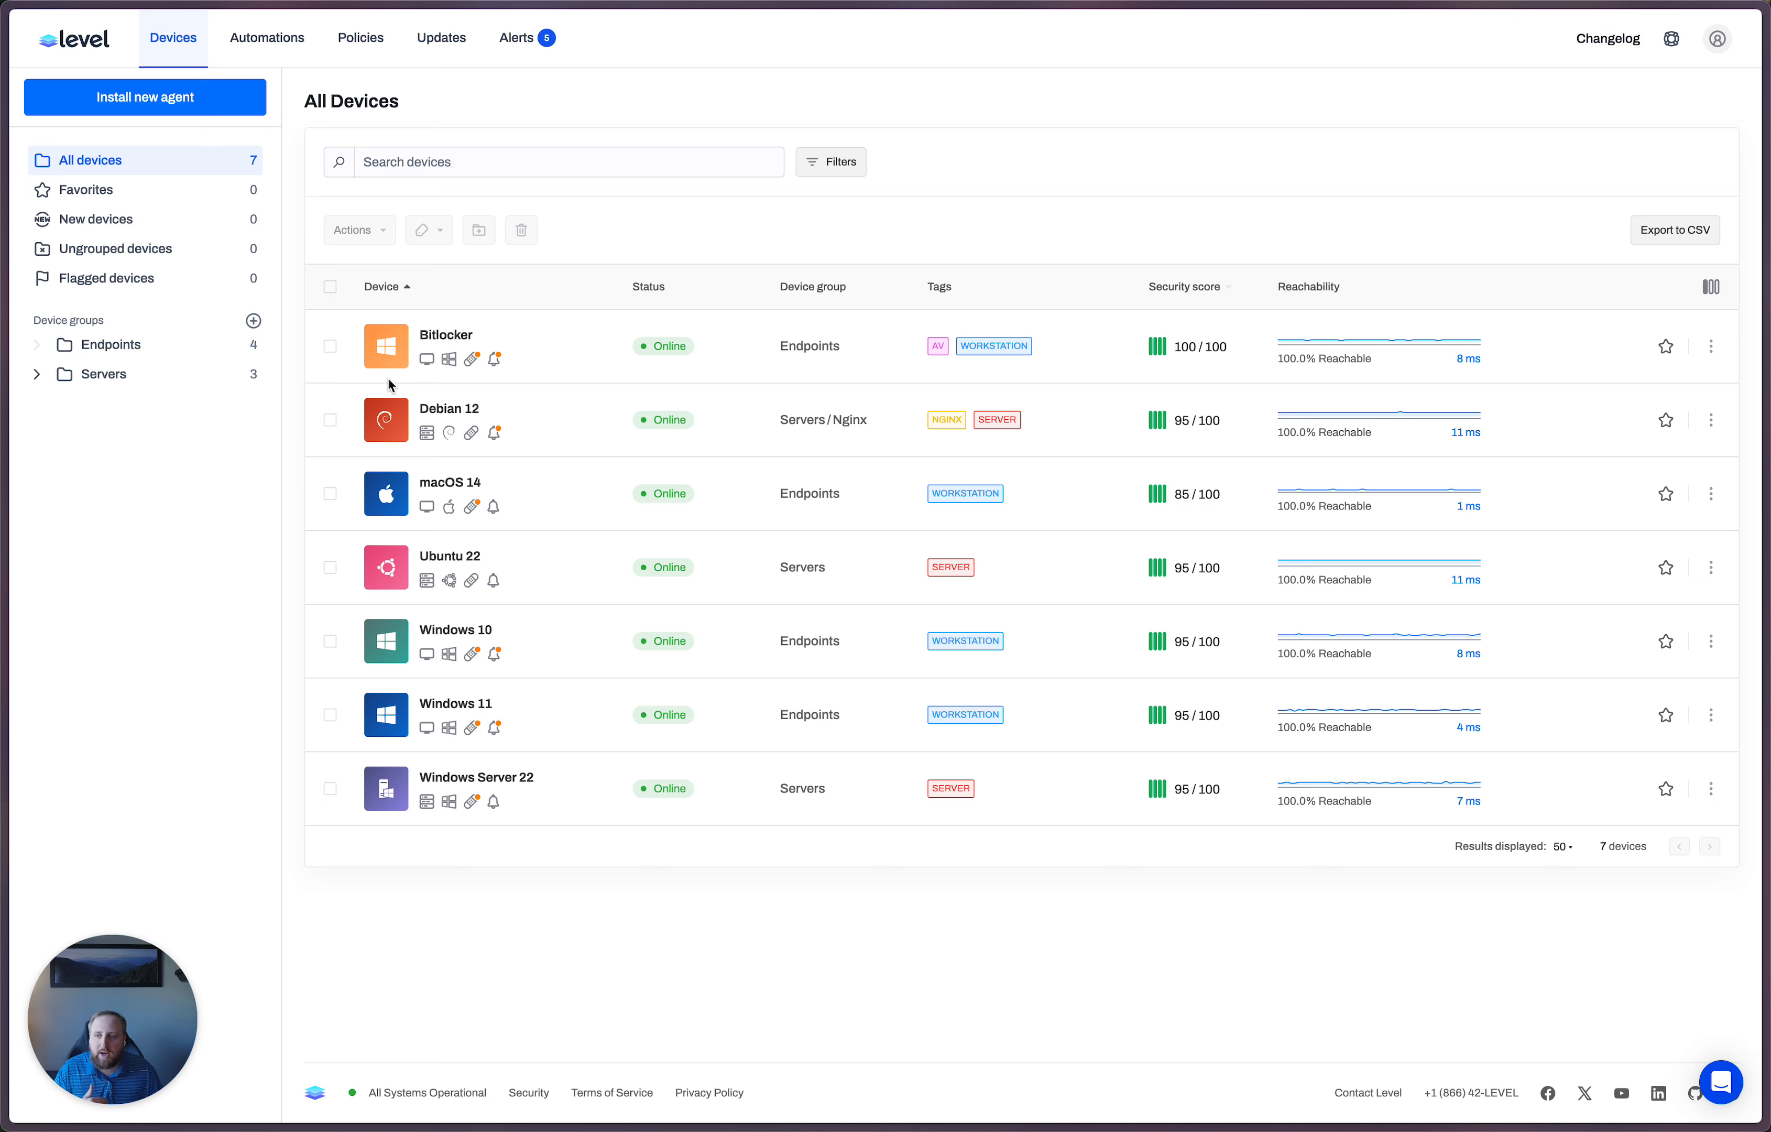
click(254, 375)
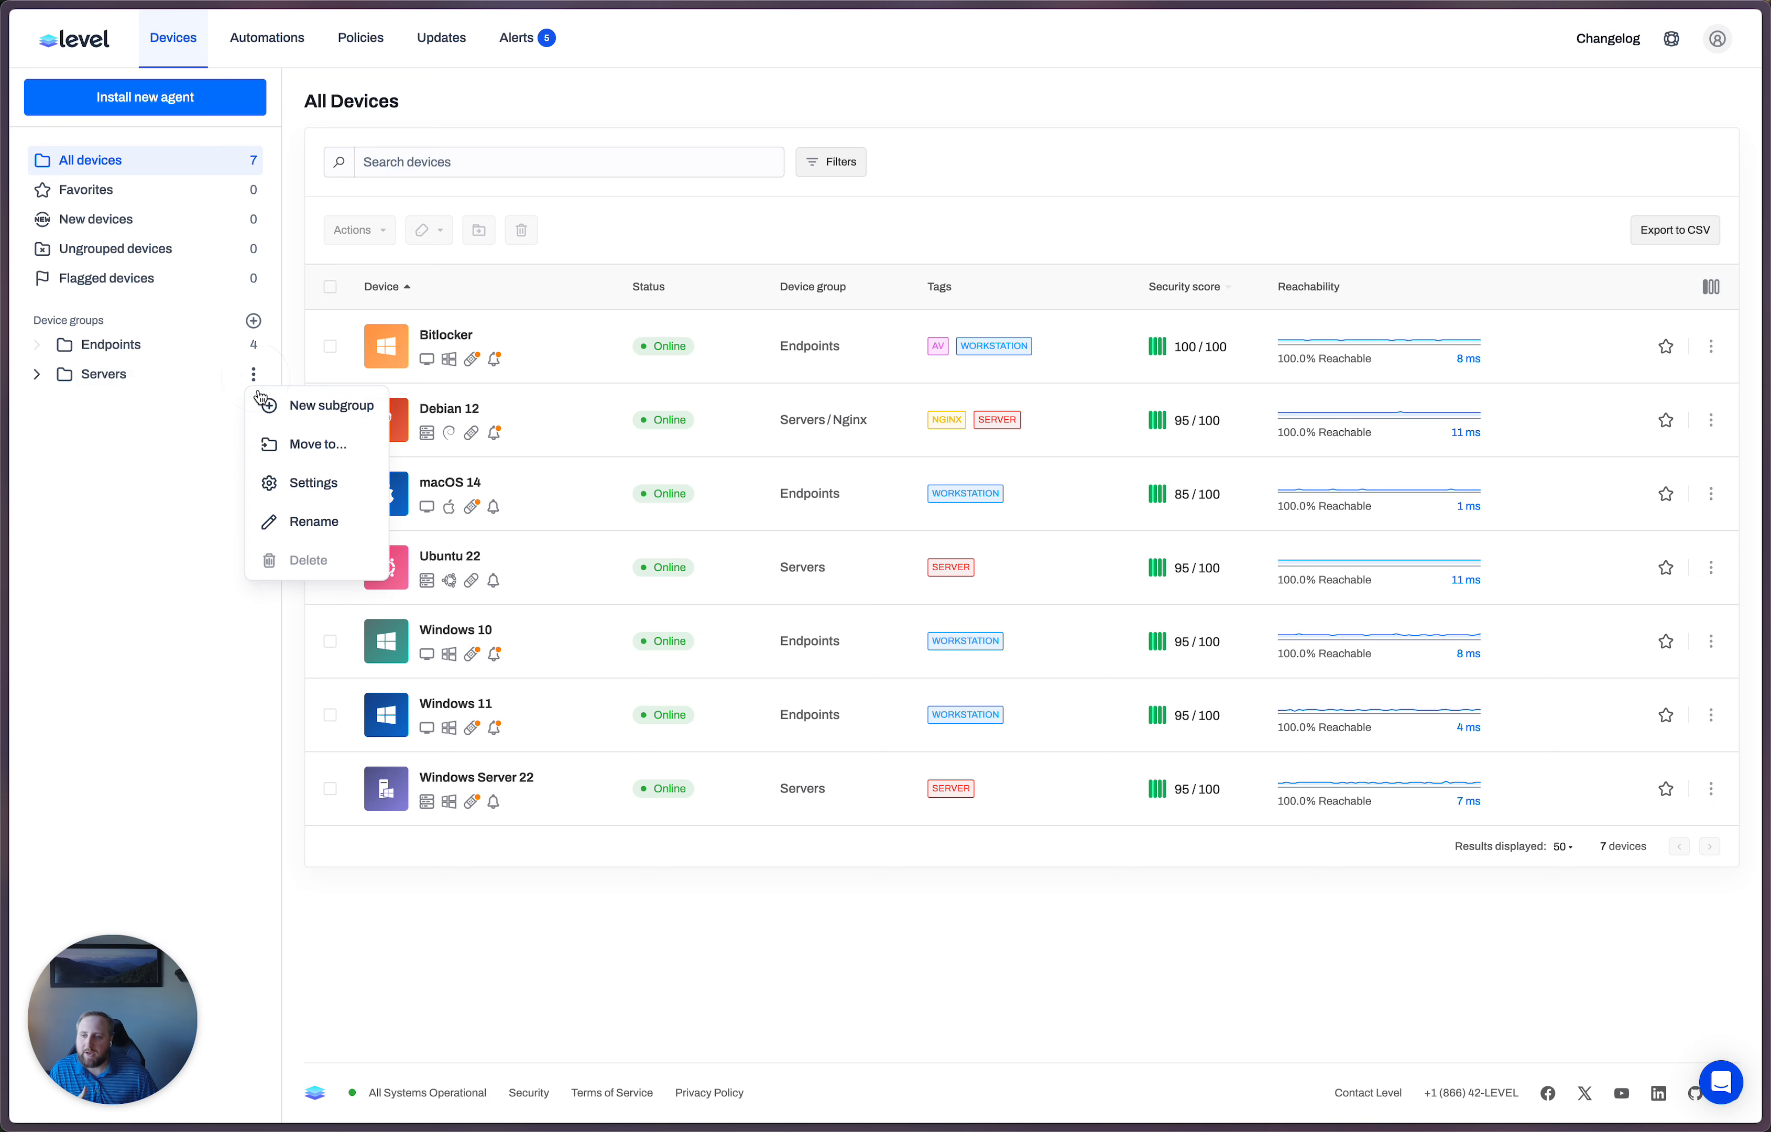
click(304, 484)
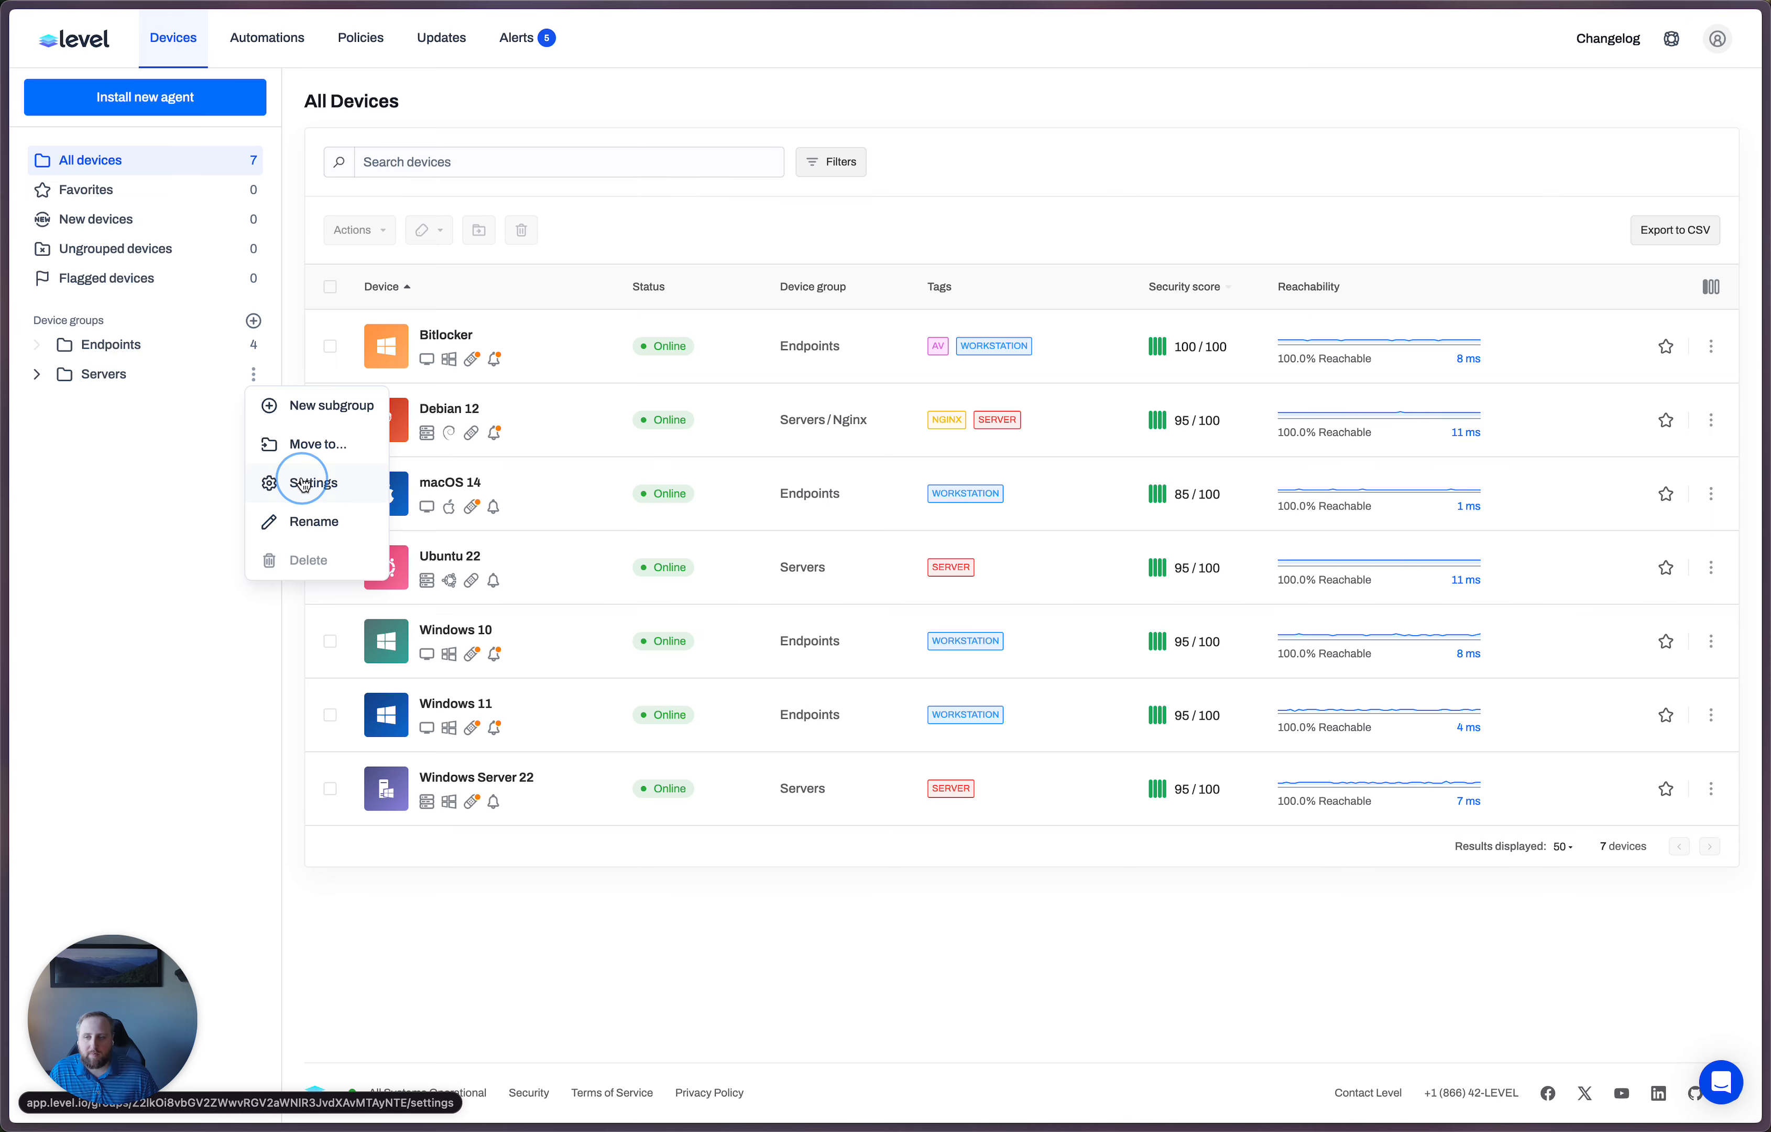
click(372, 280)
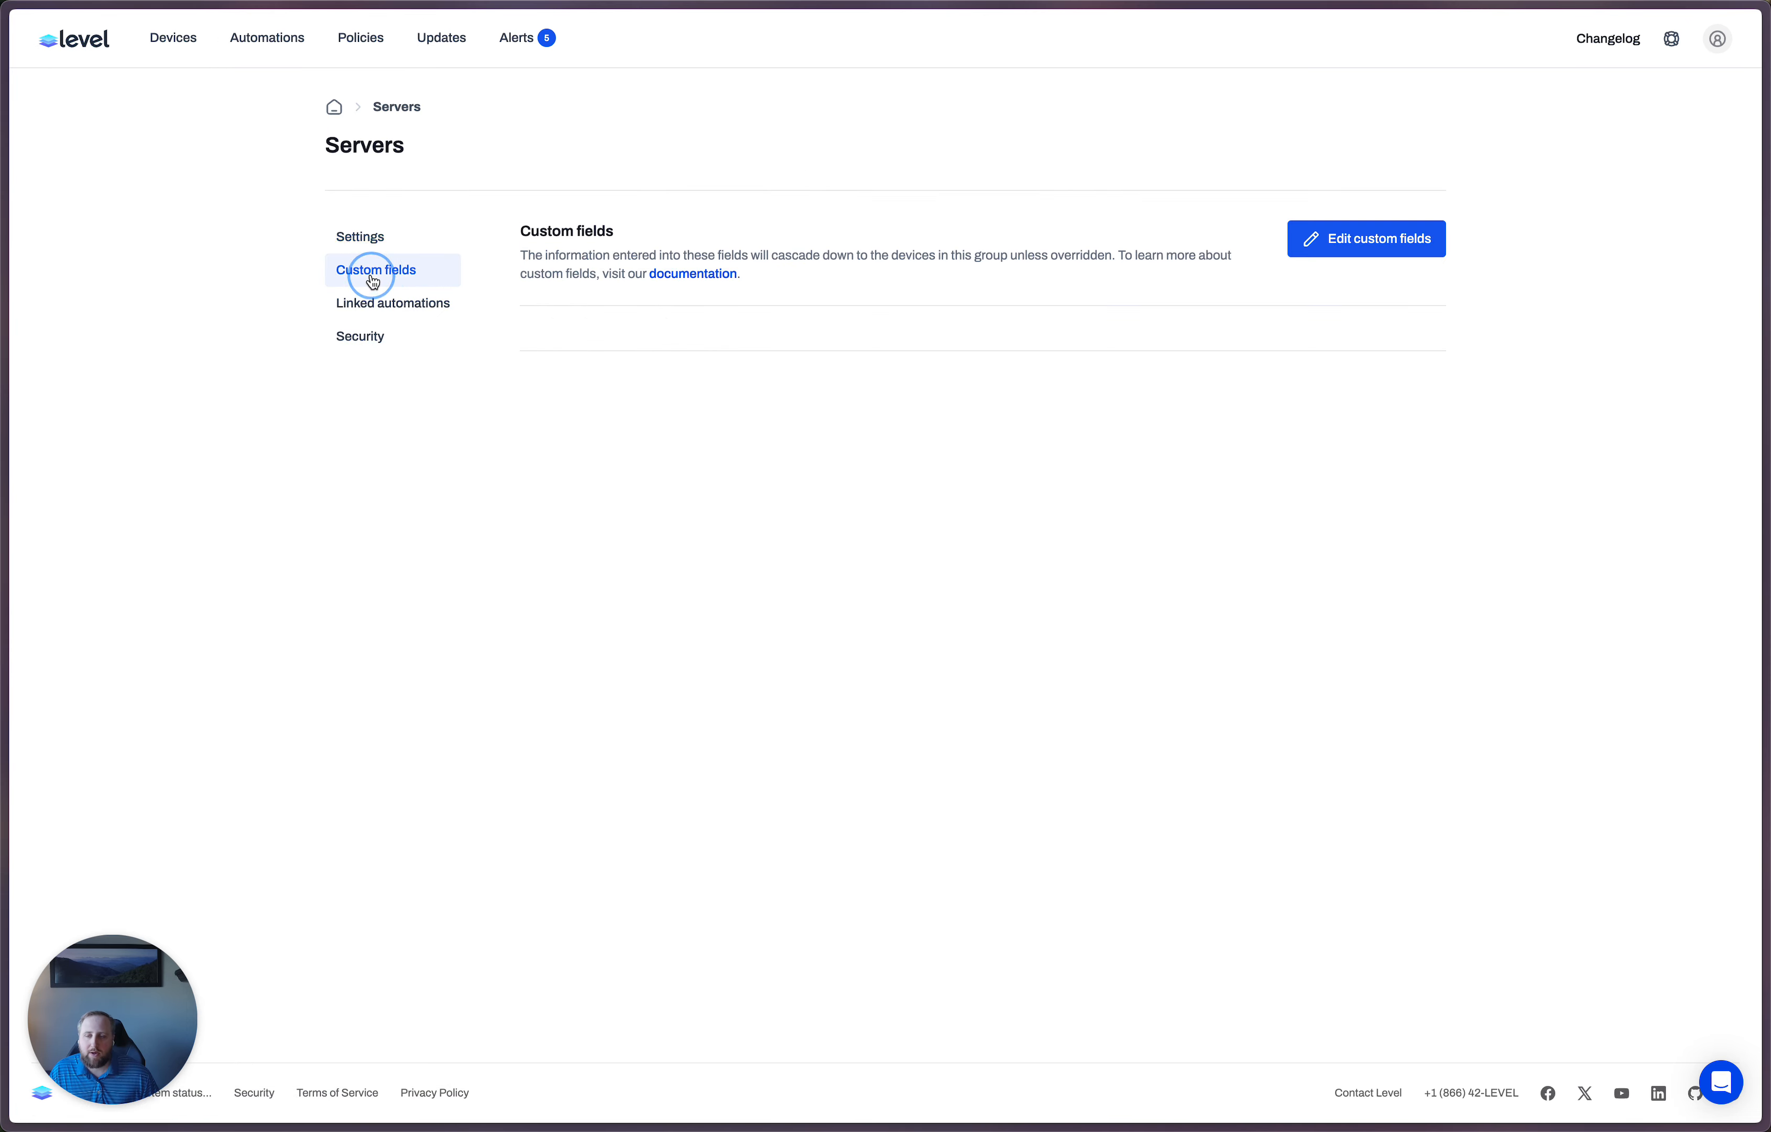
click(1369, 237)
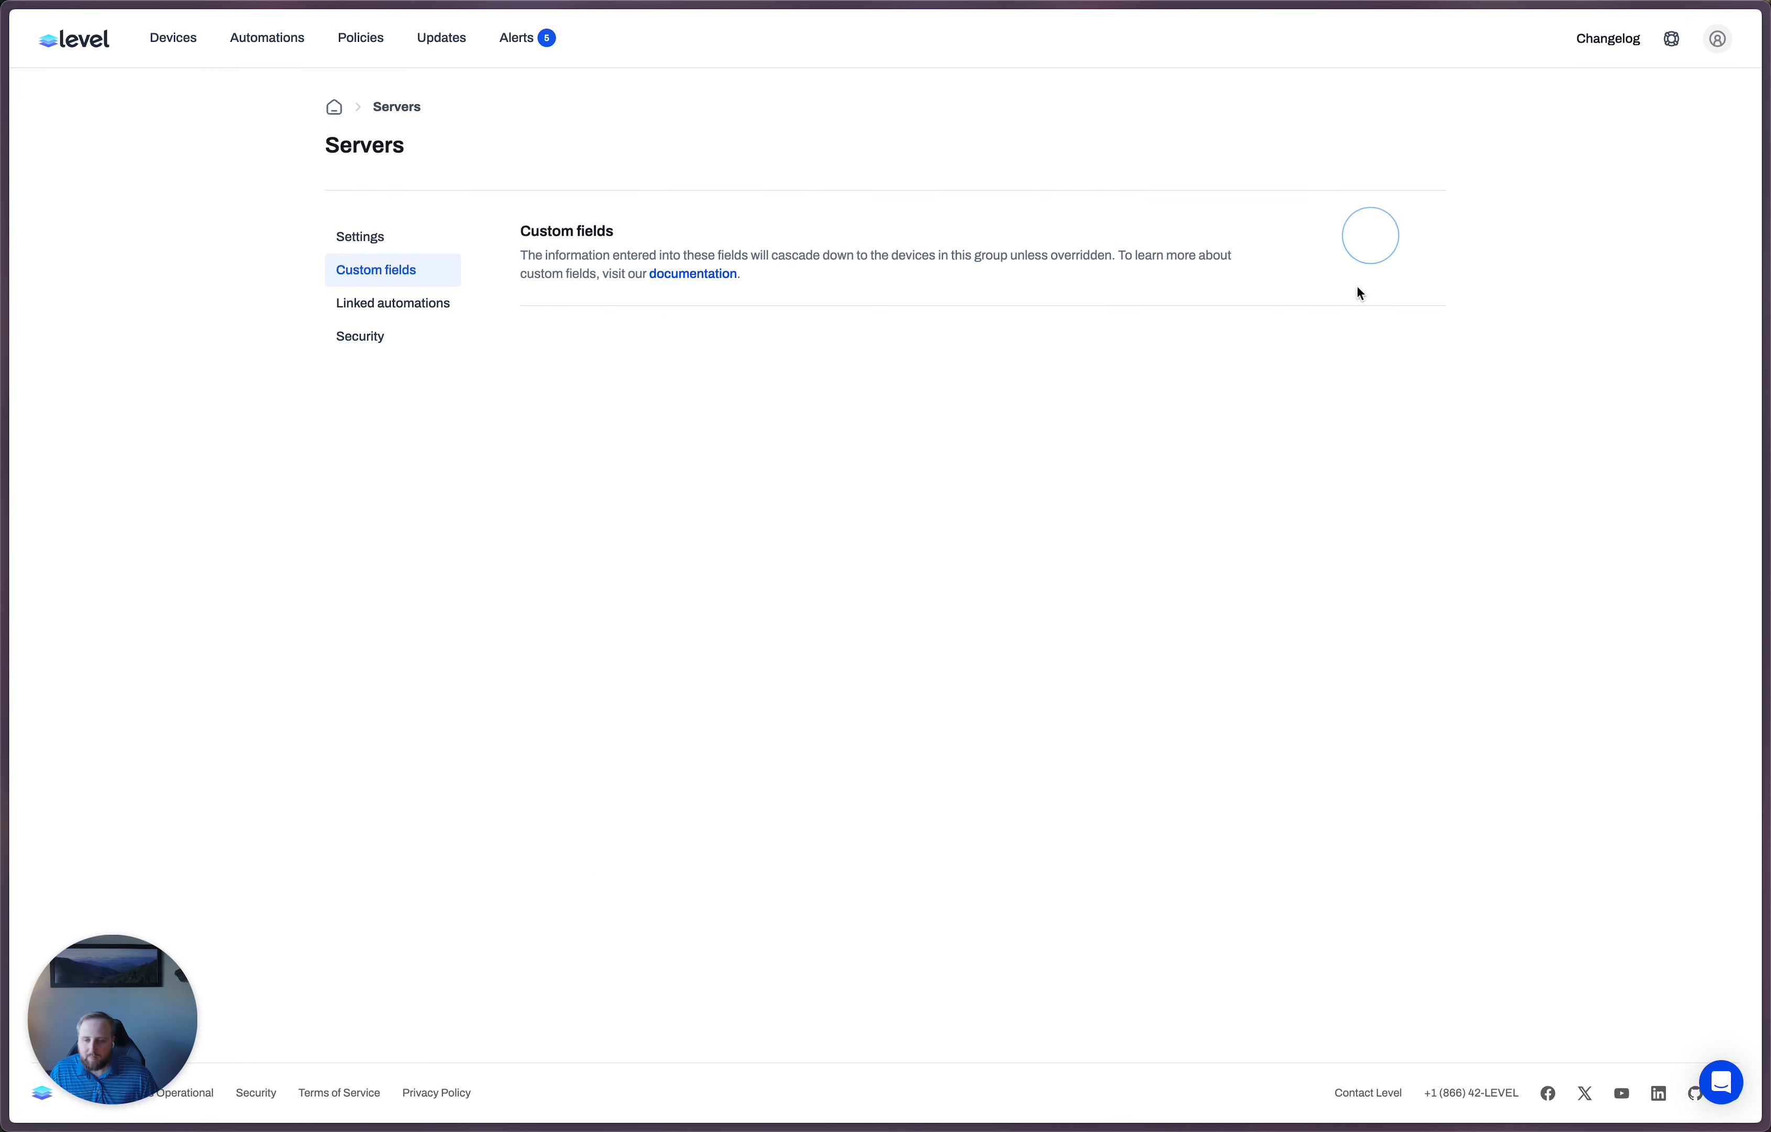
click(933, 942)
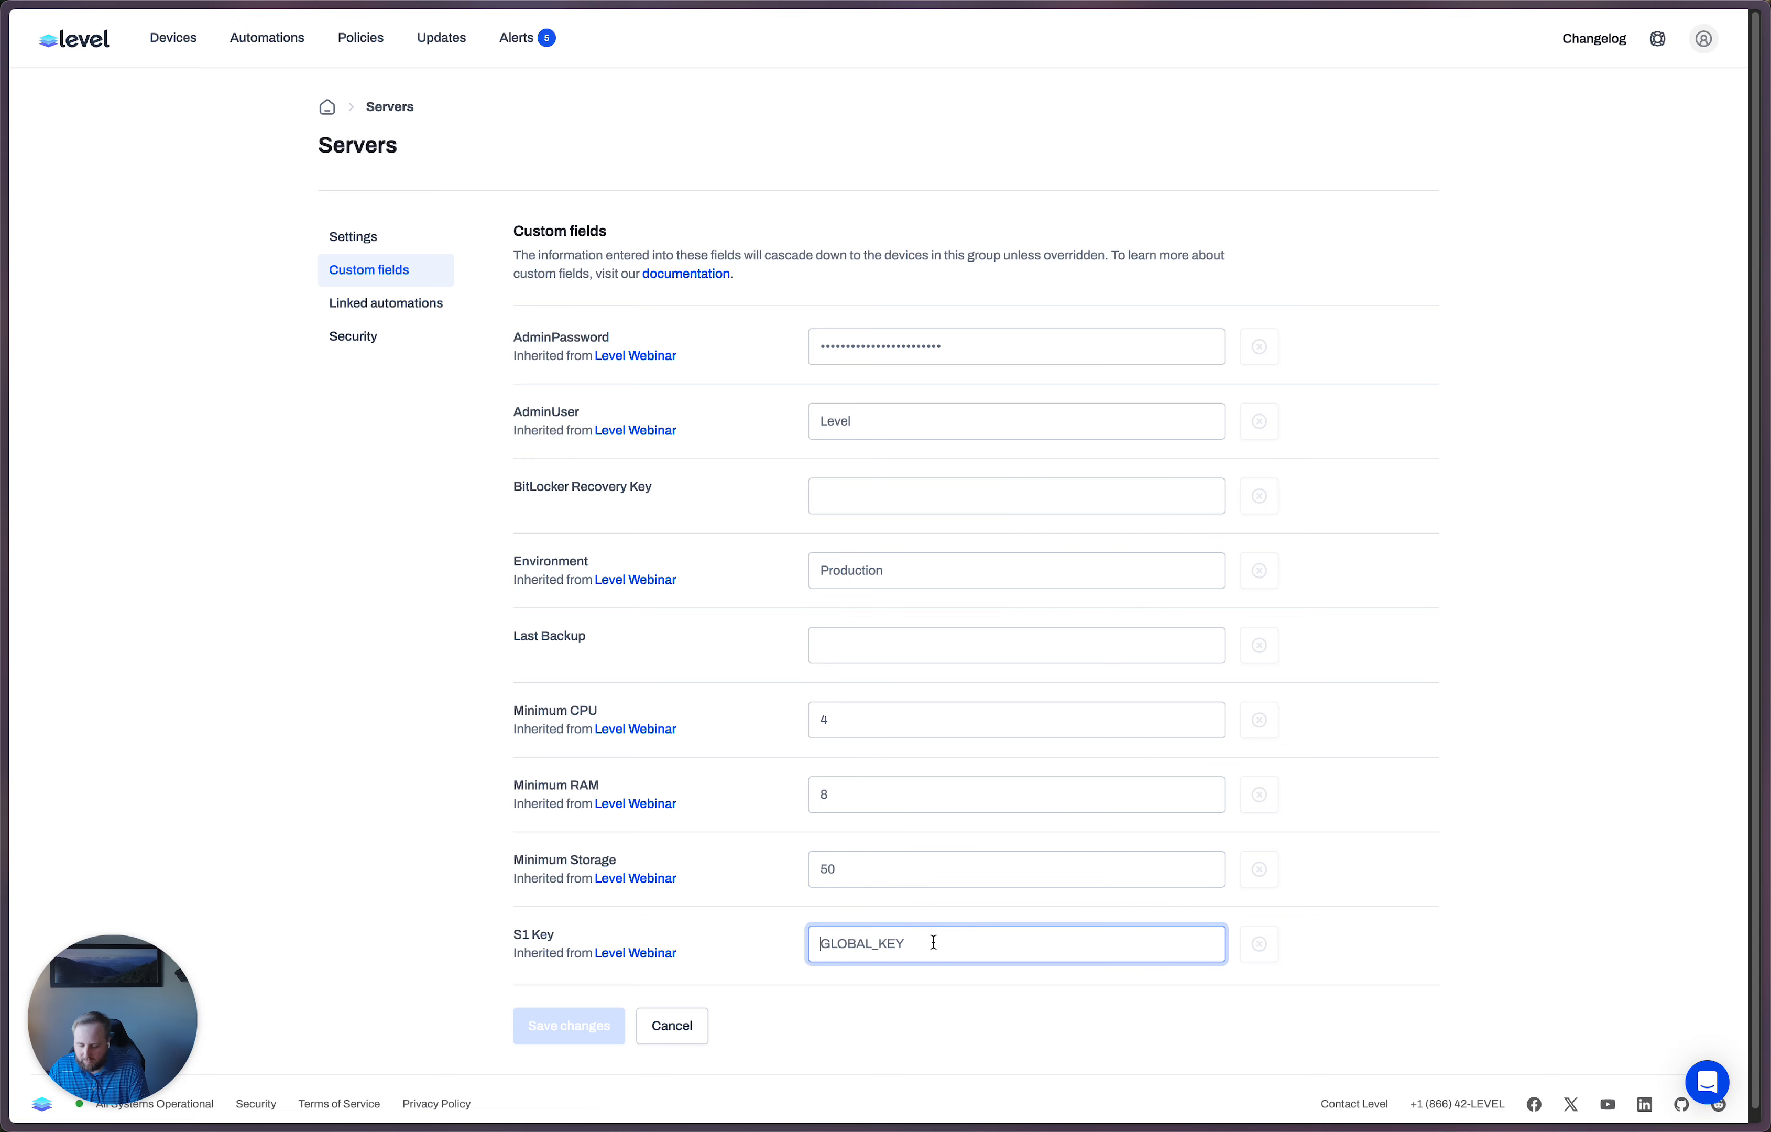
text(SERVER_KEY)
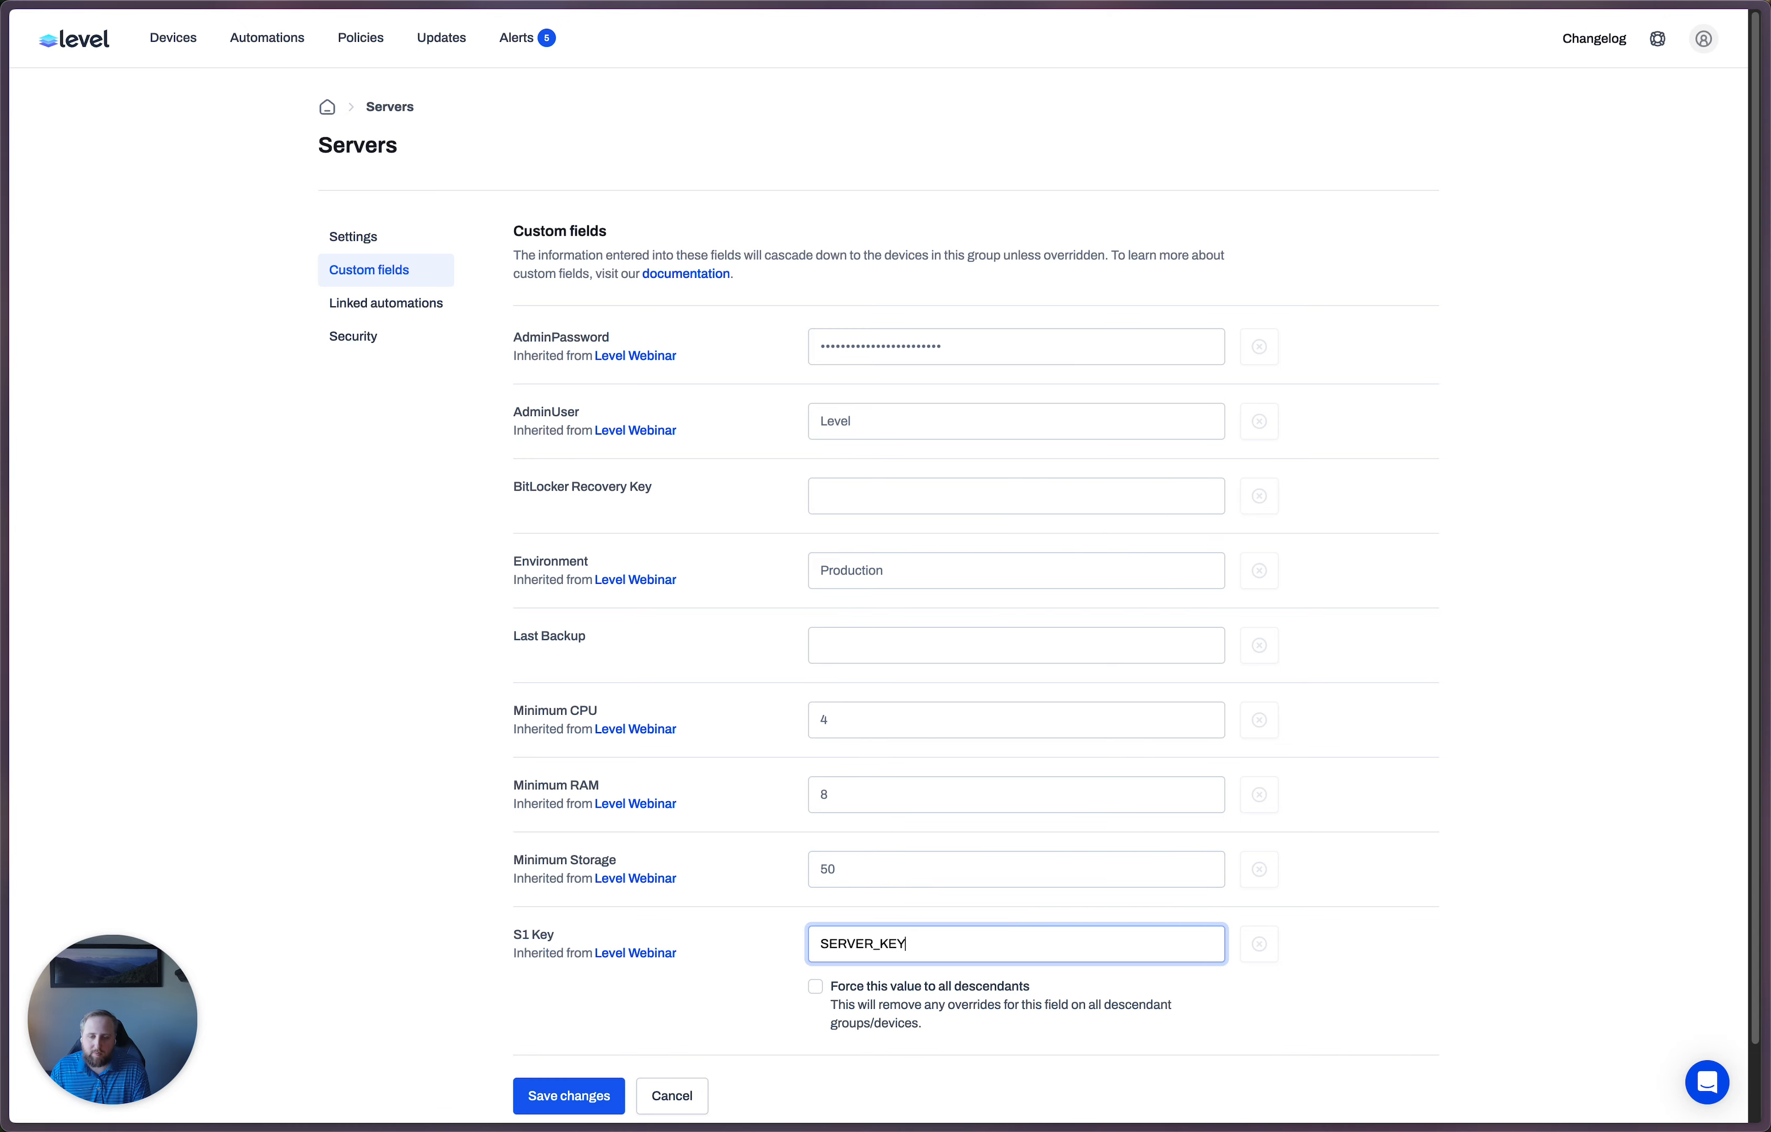
click(569, 1095)
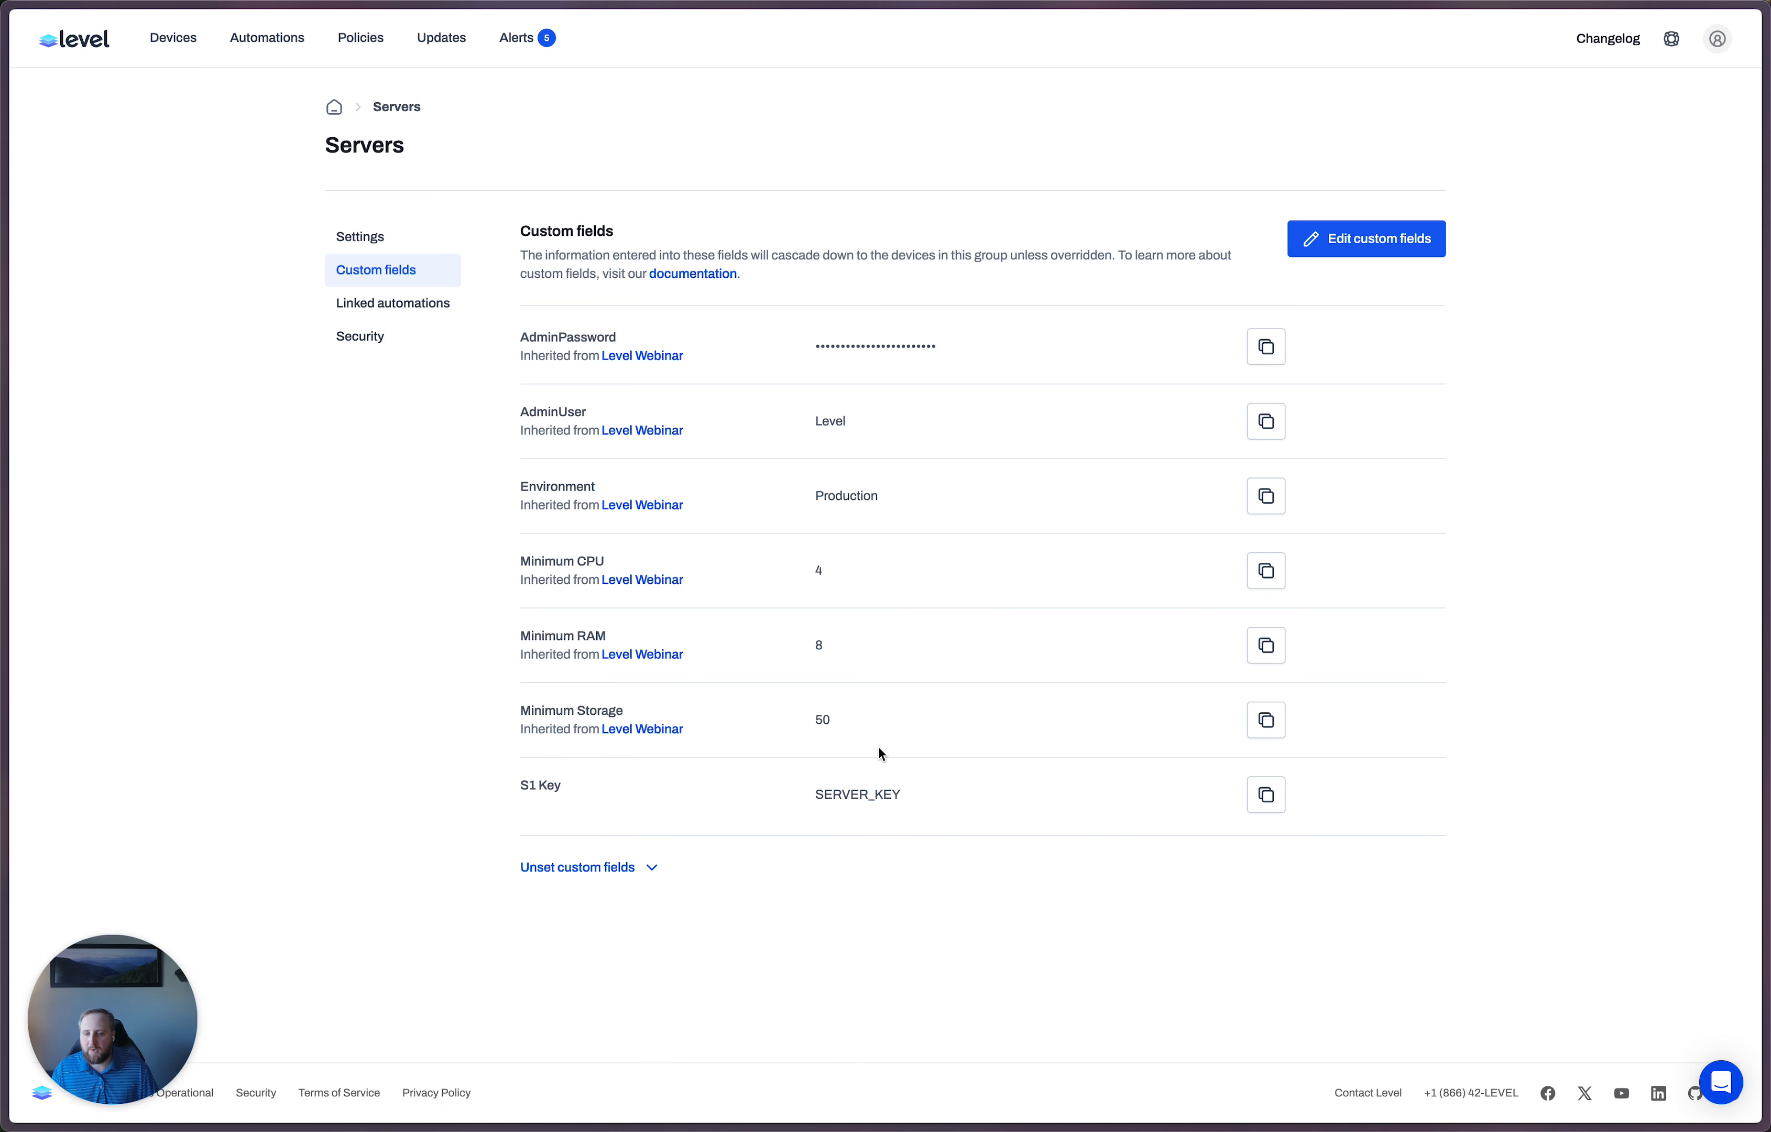
Check the inherited S1 Key value among the custom fields of the Debian 12 device in the Servers group
click(179, 41)
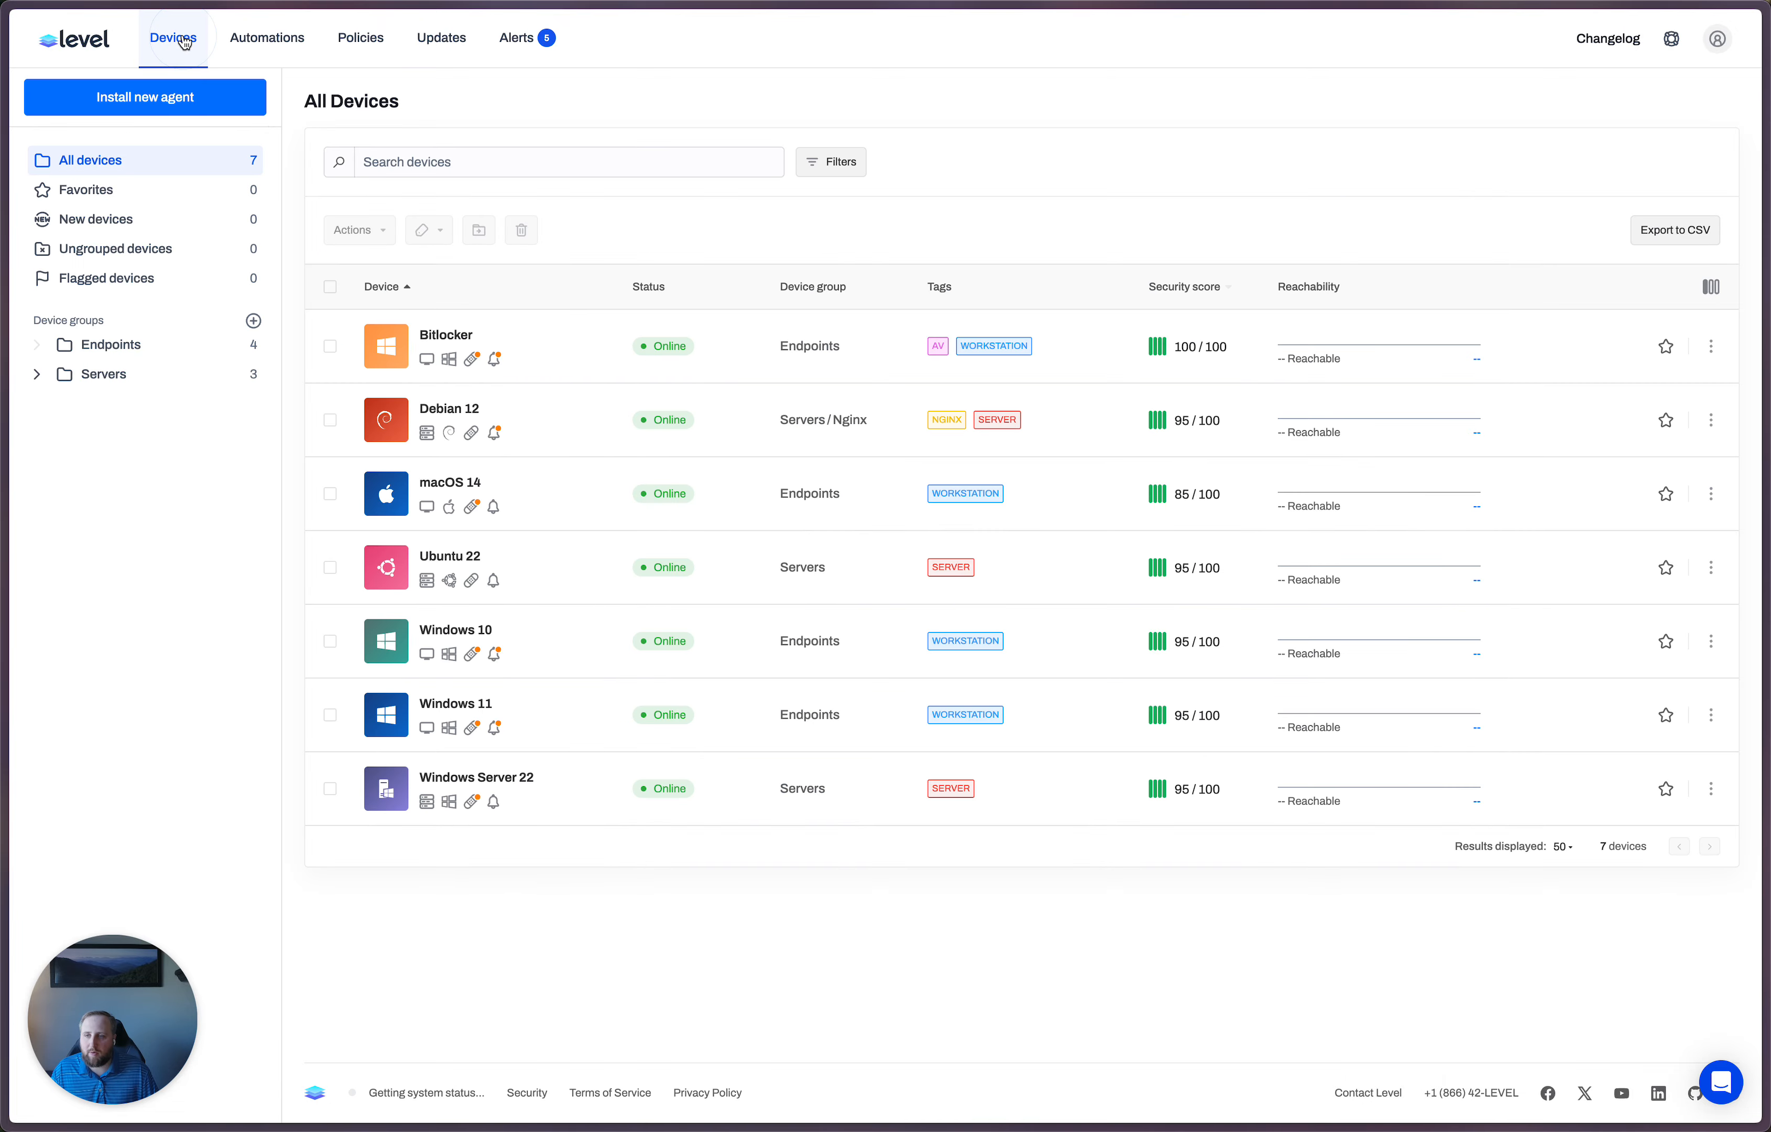
click(149, 376)
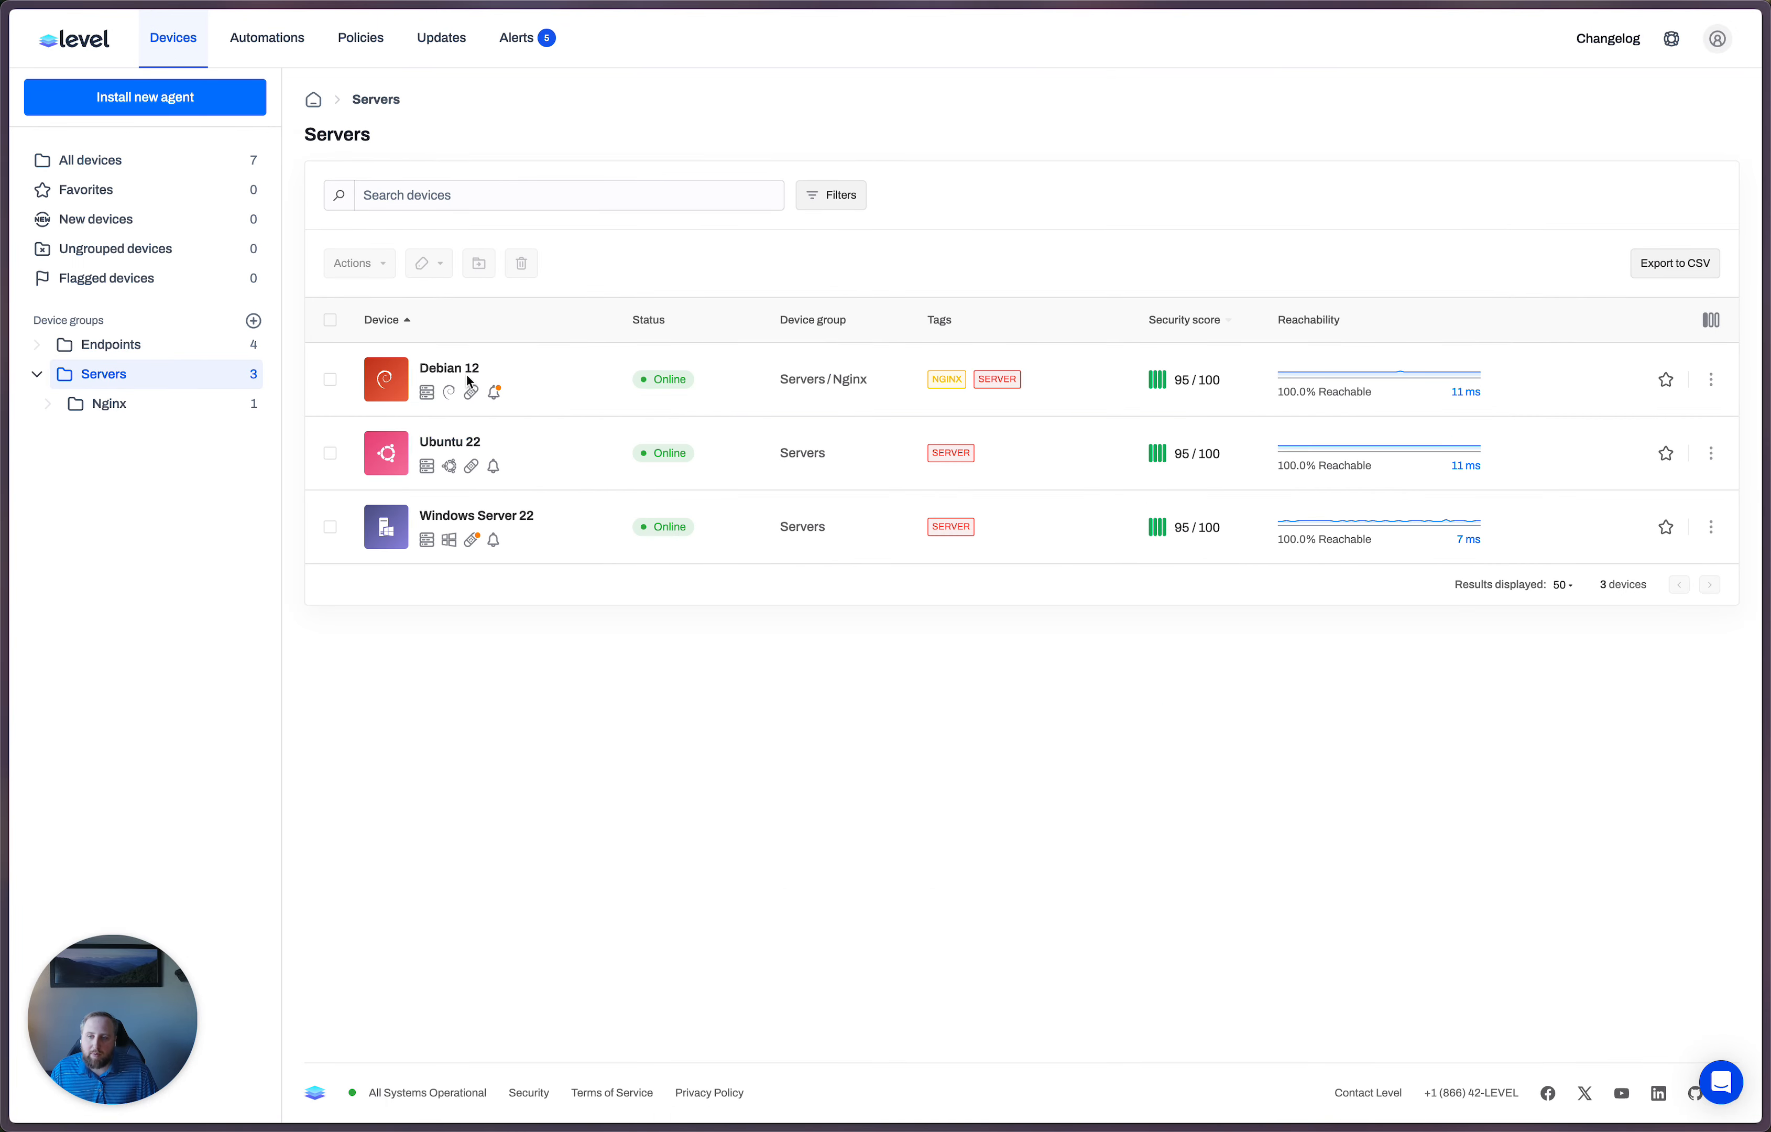
click(513, 384)
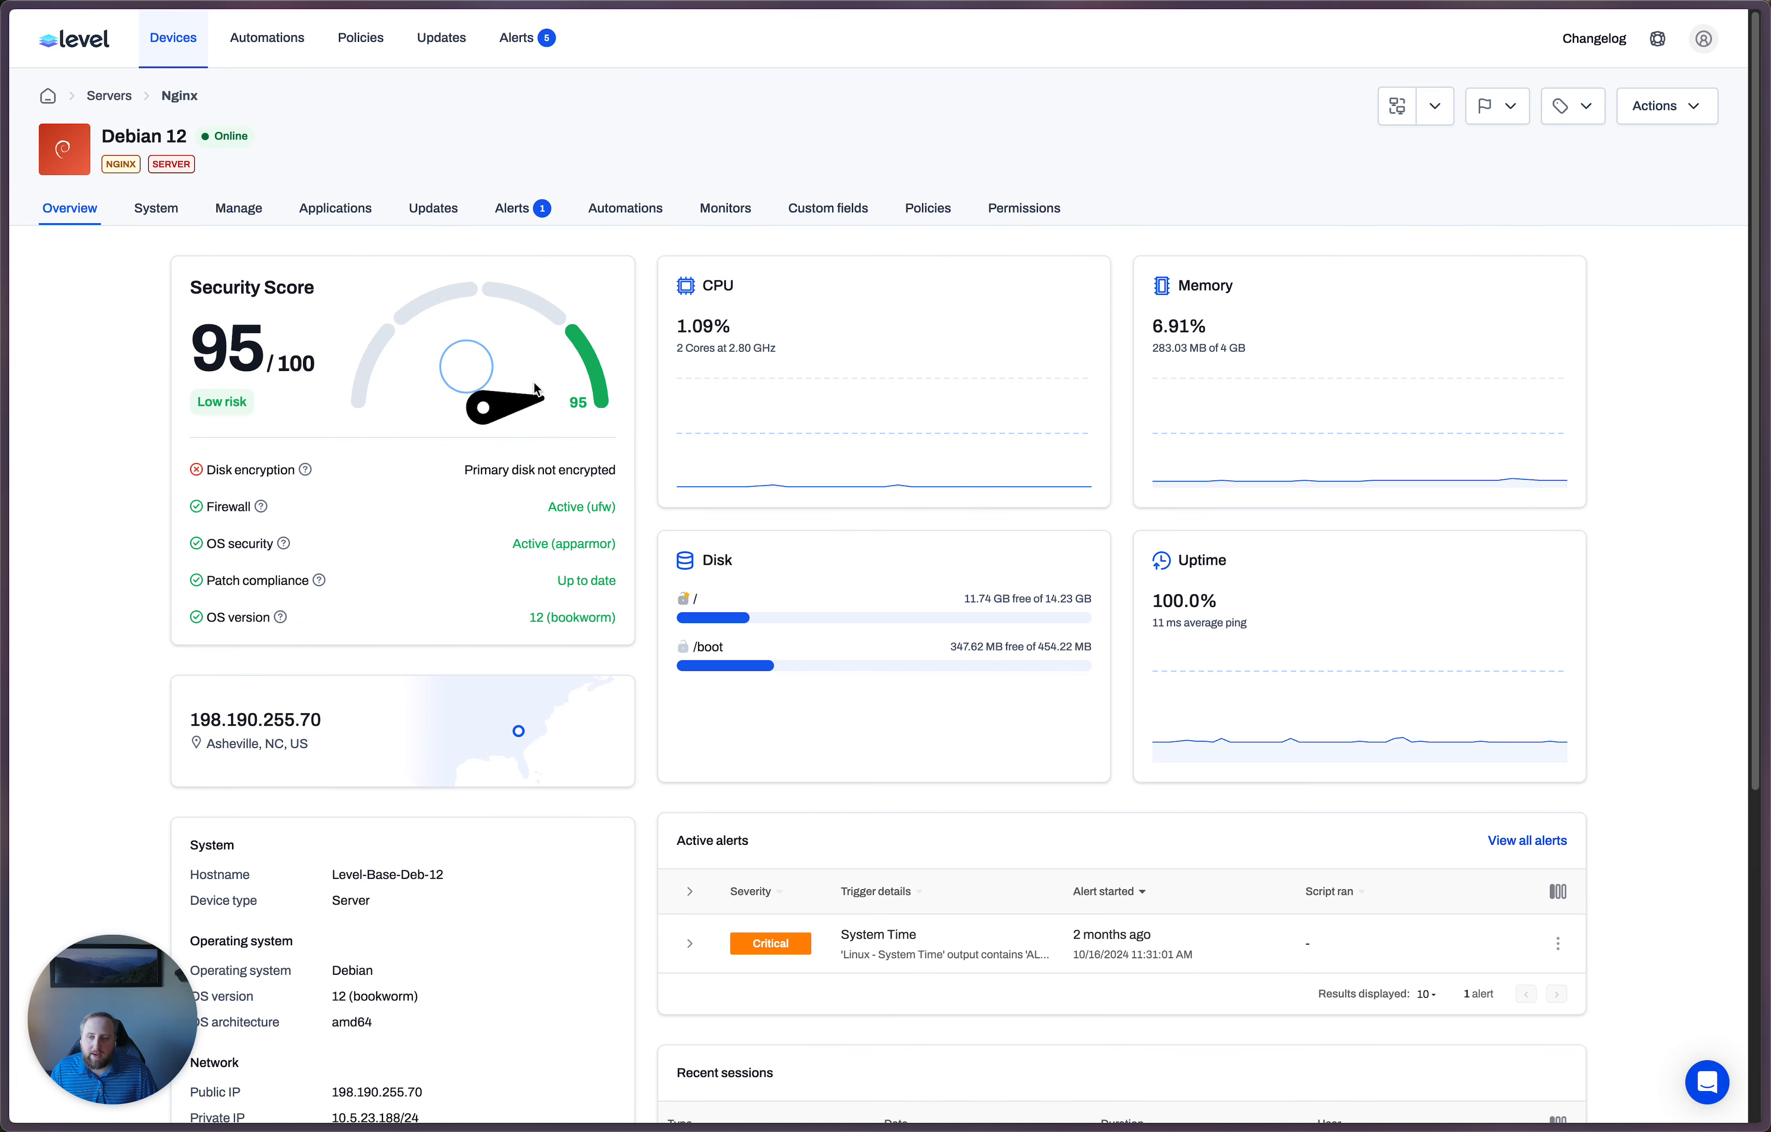
click(821, 215)
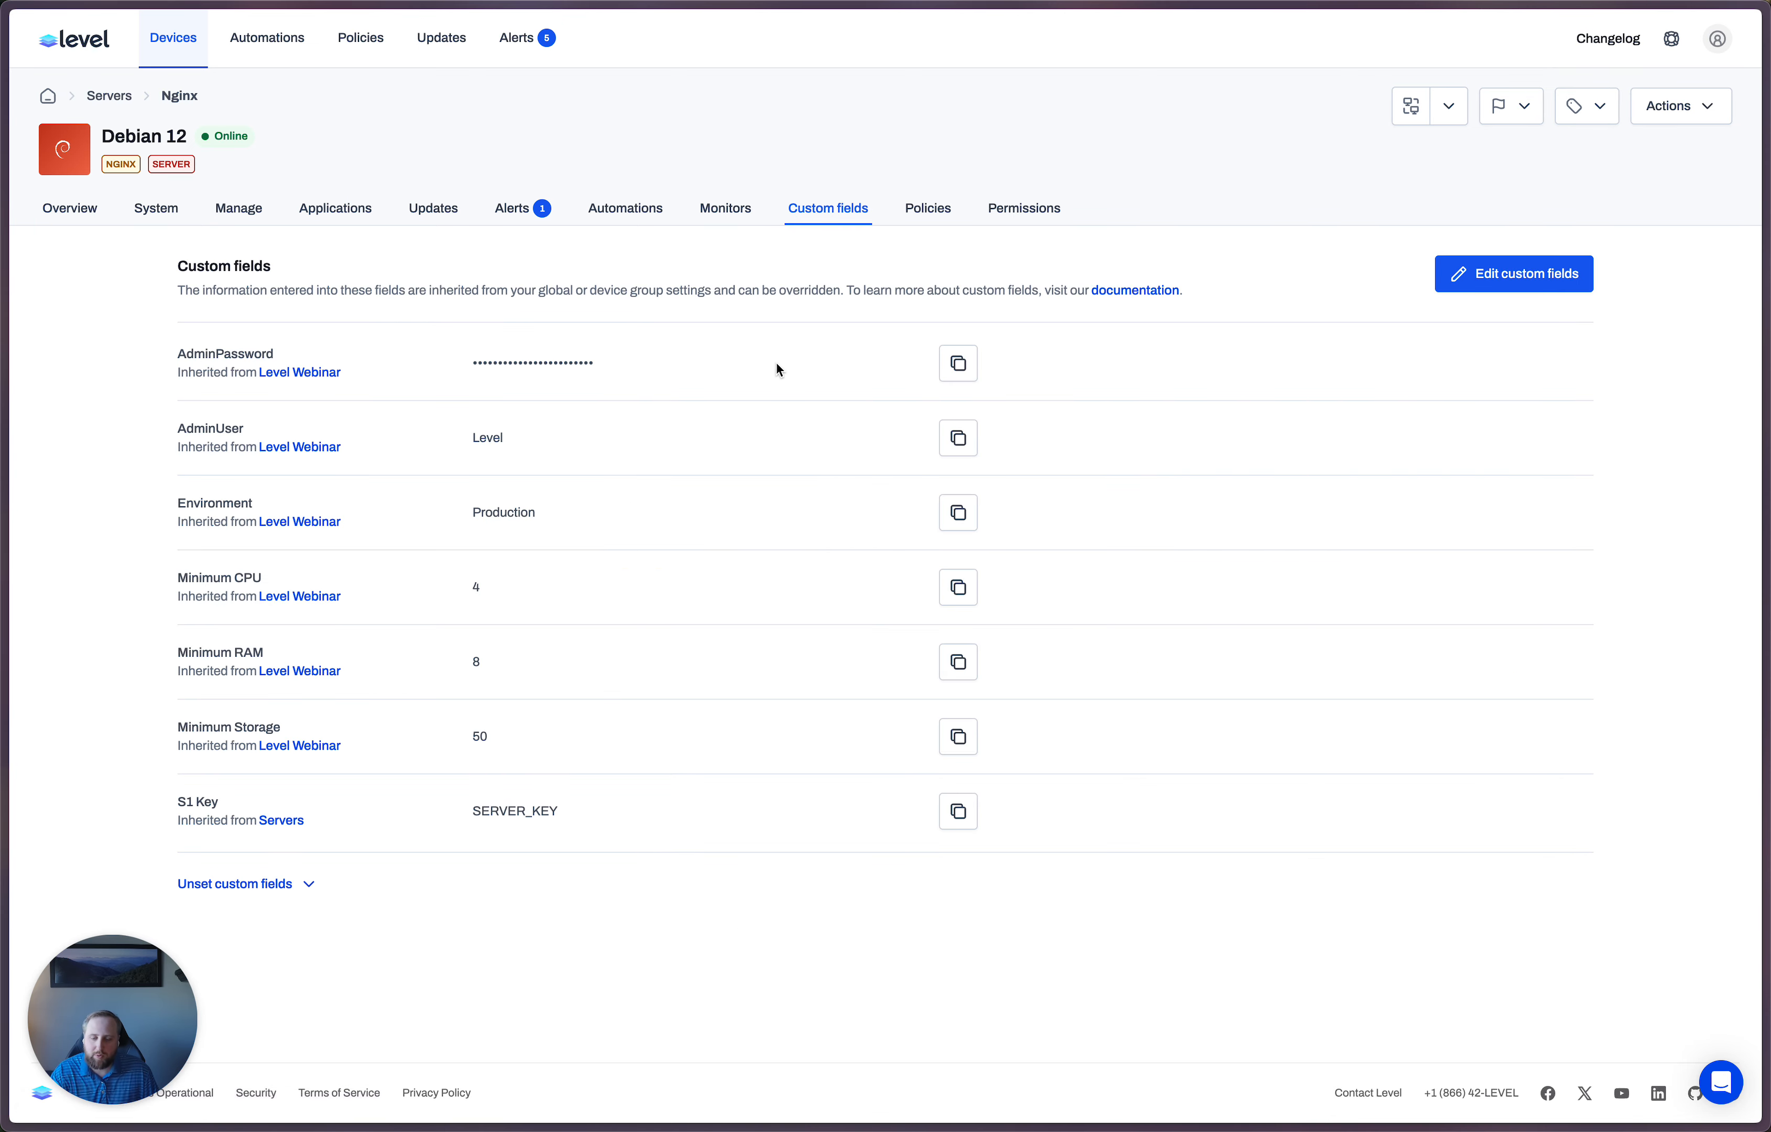
drag(152, 772, 339, 854)
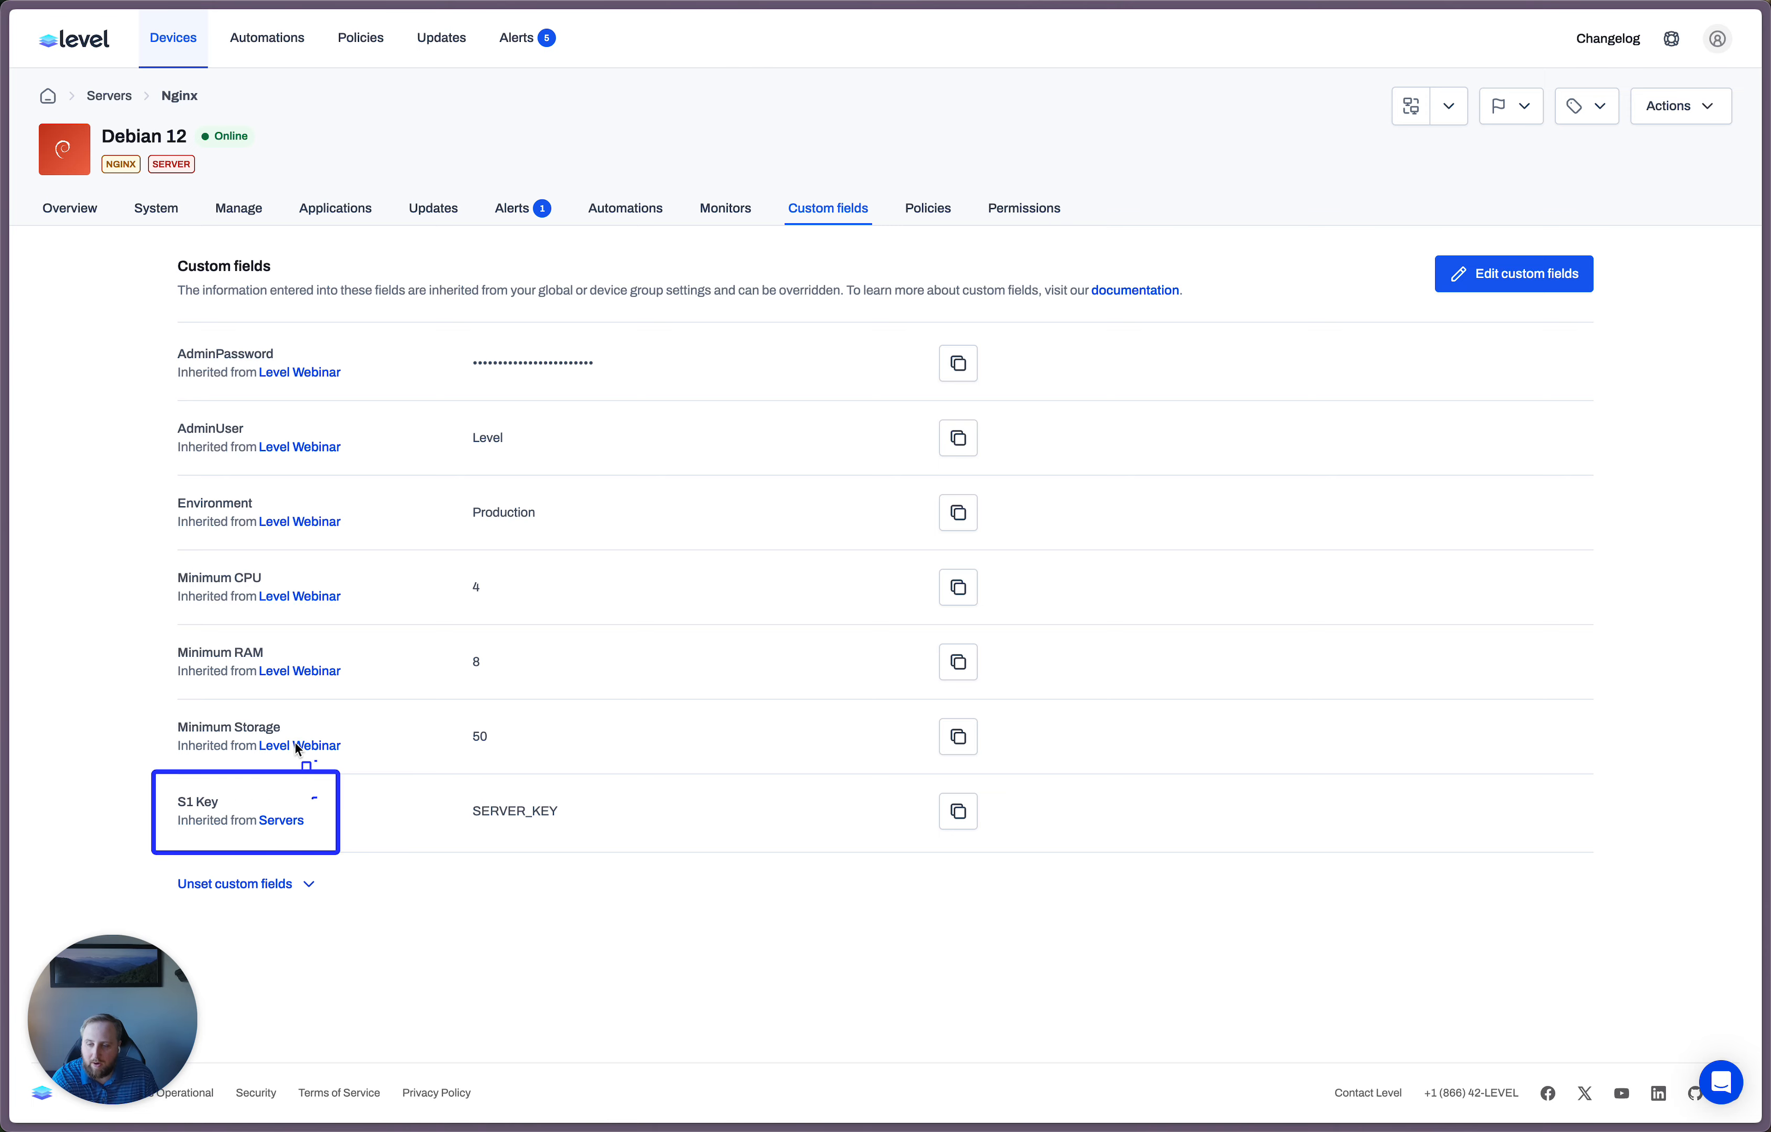
click(575, 846)
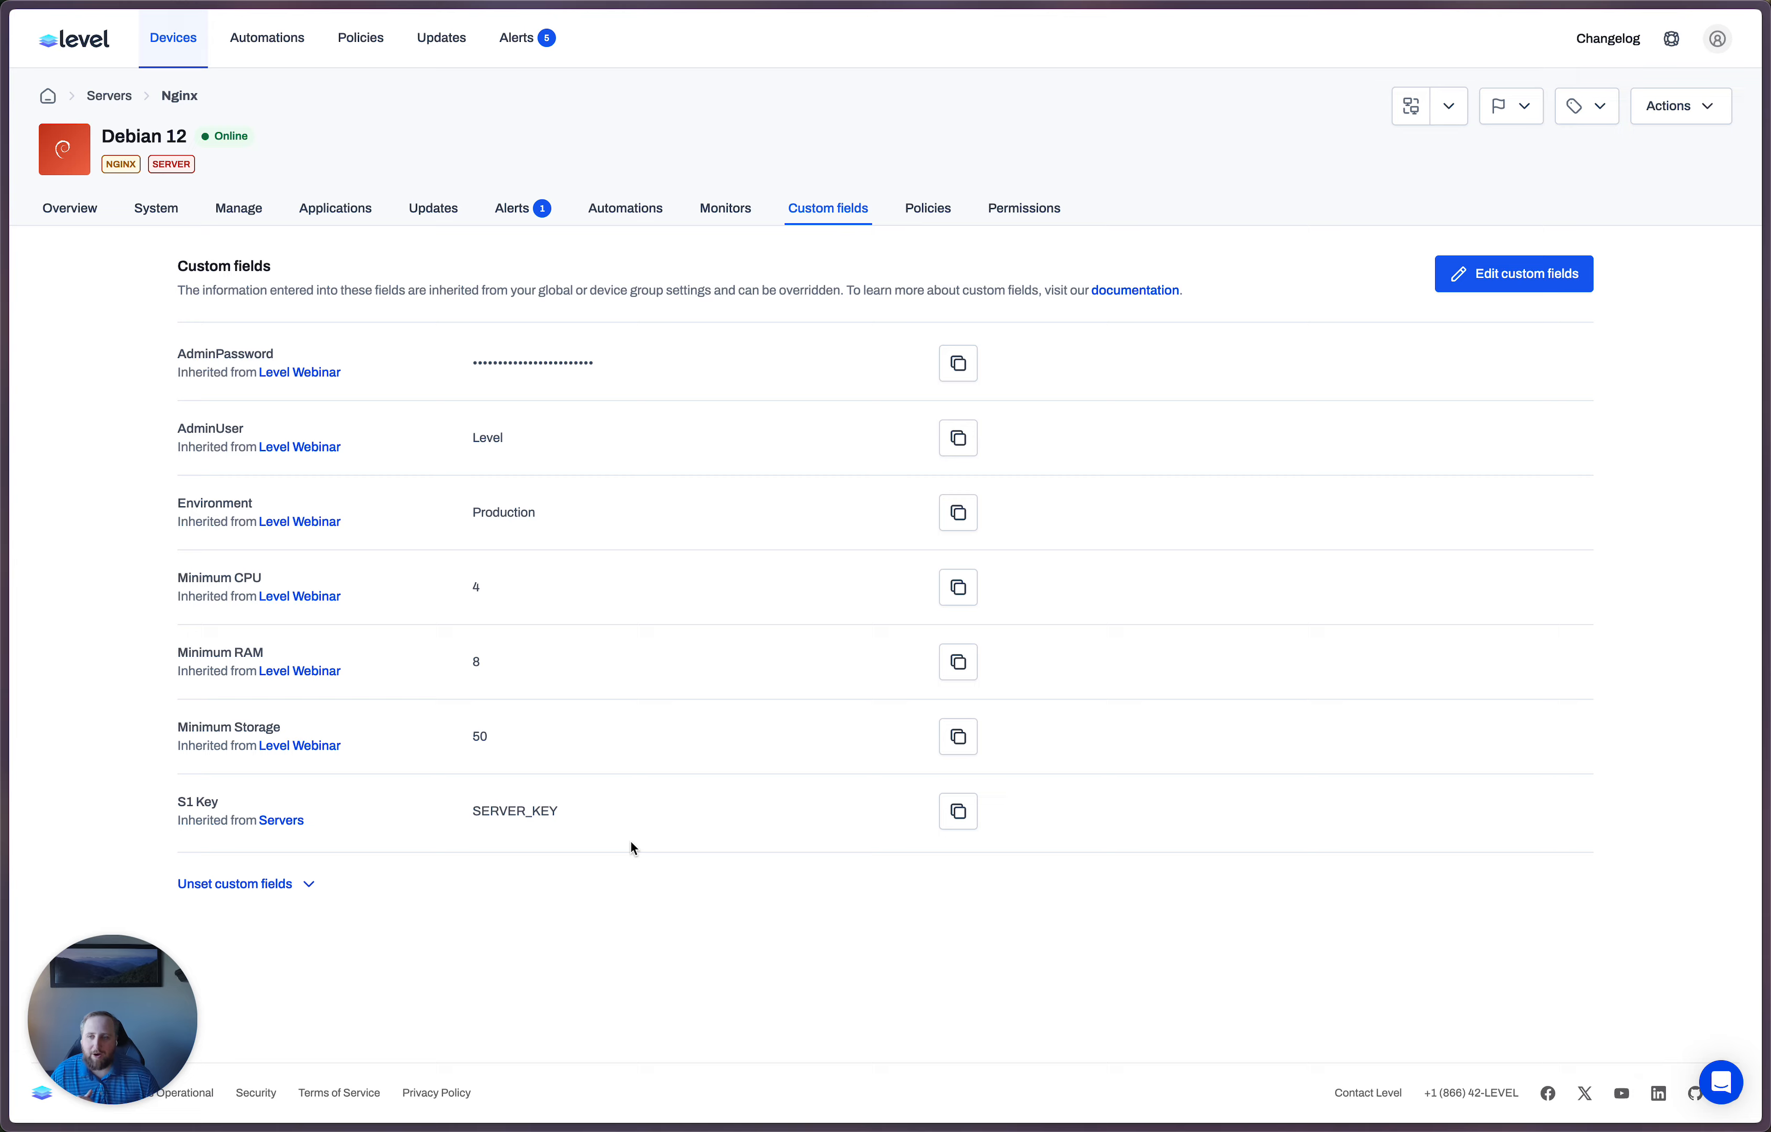
Find the Install AV automation by searching for "install av" and open its Windows - AV install script for editing
click(262, 37)
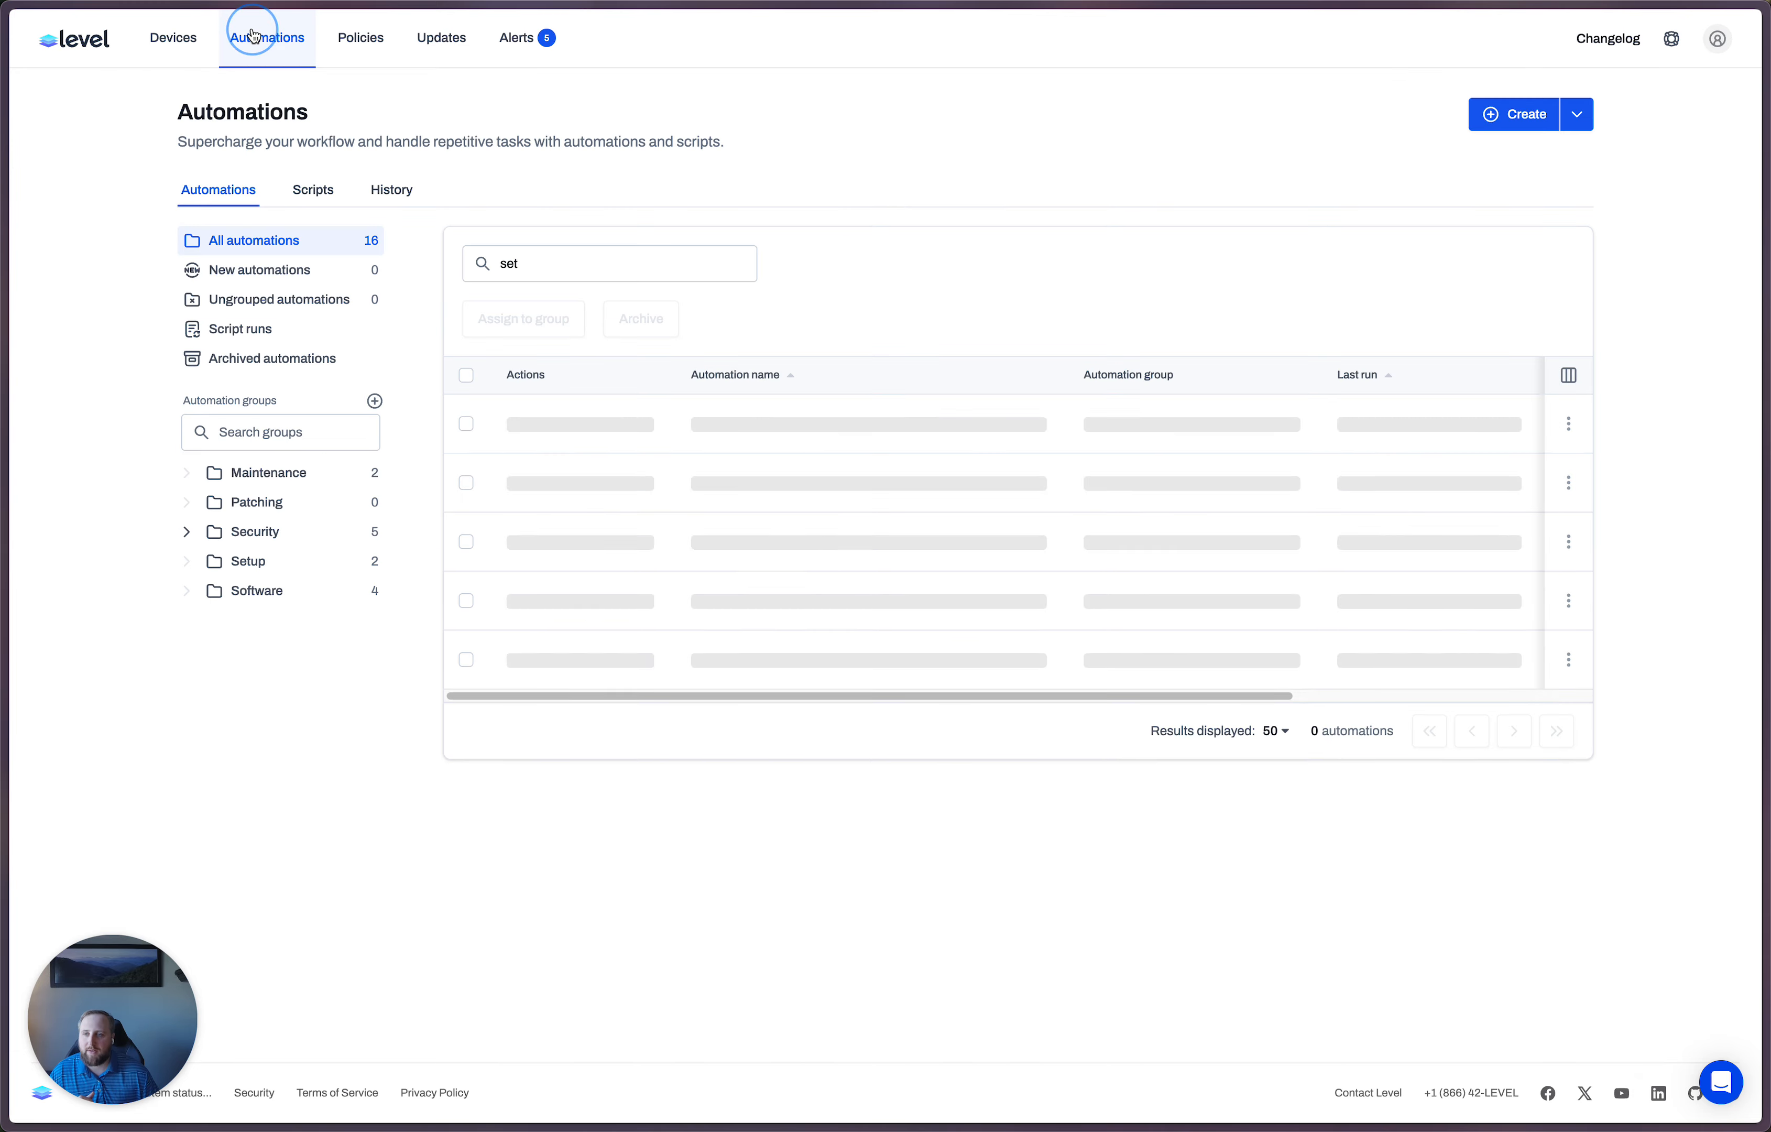
click(561, 263)
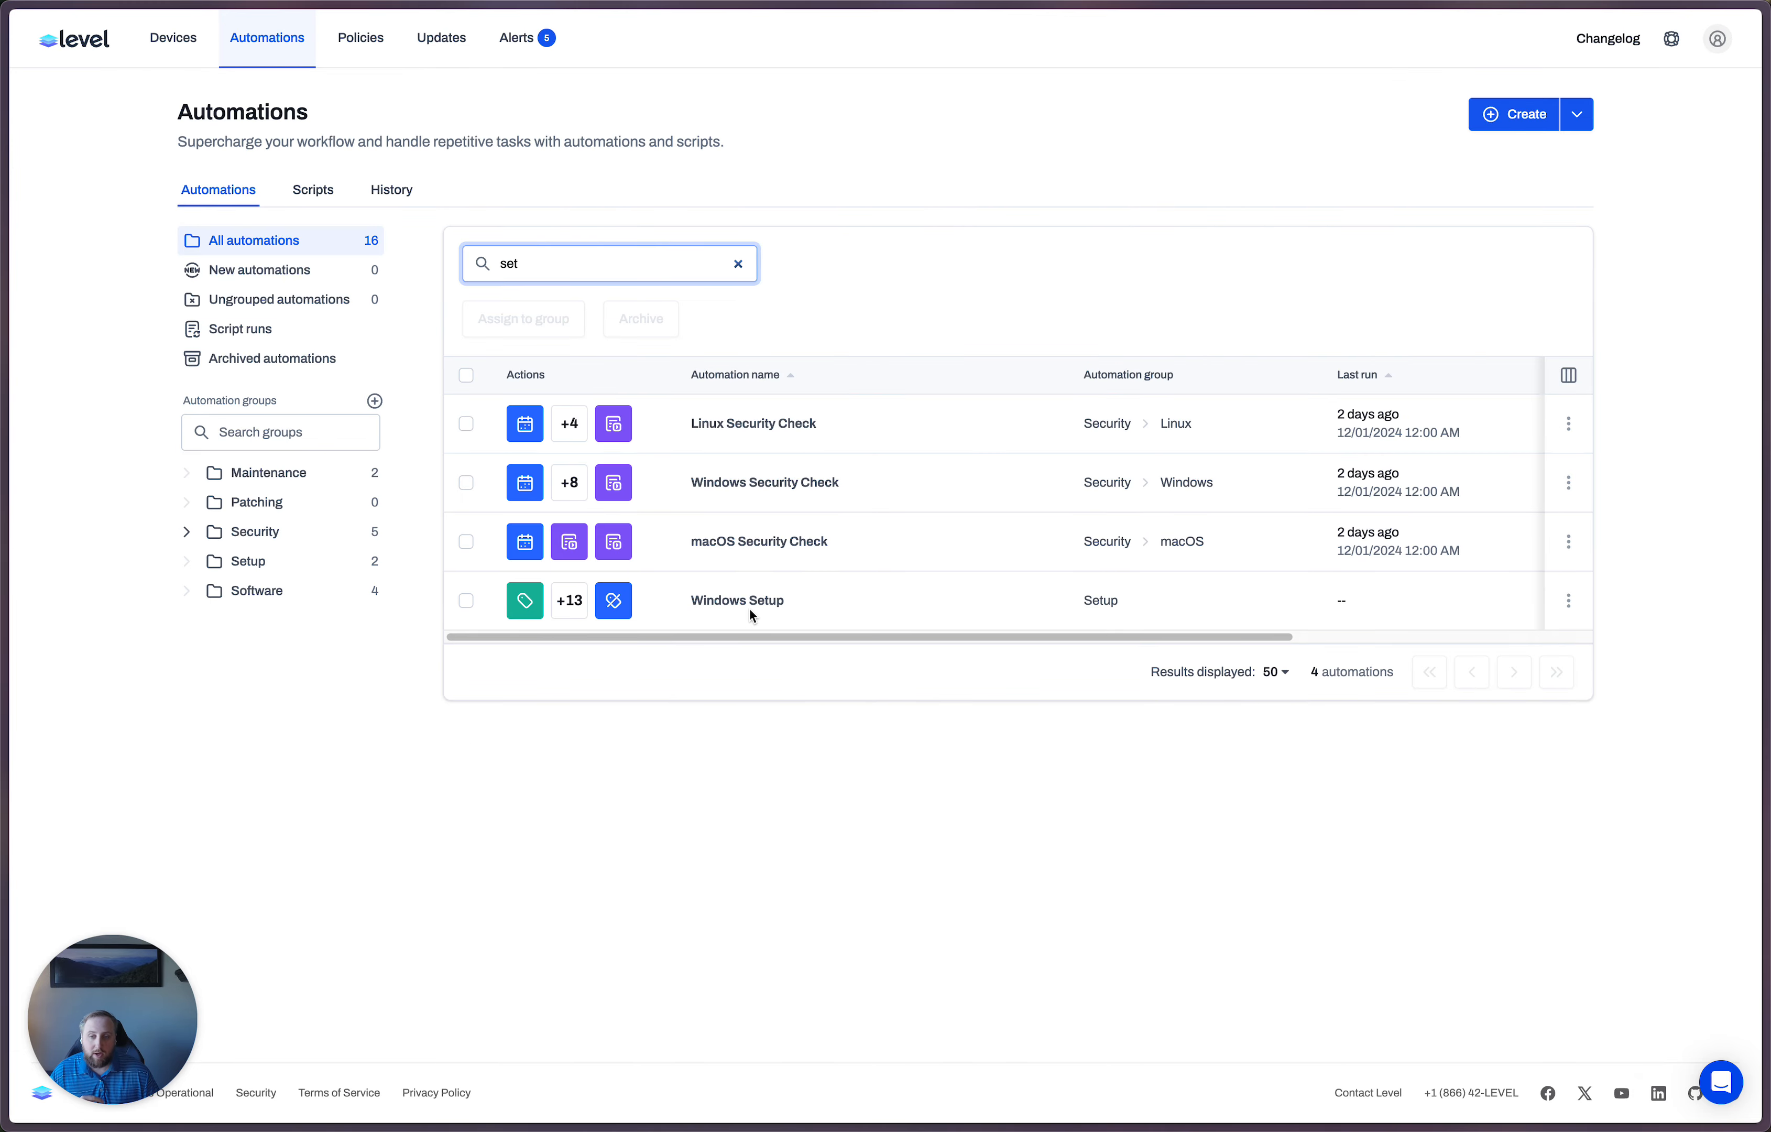
key(super+a)
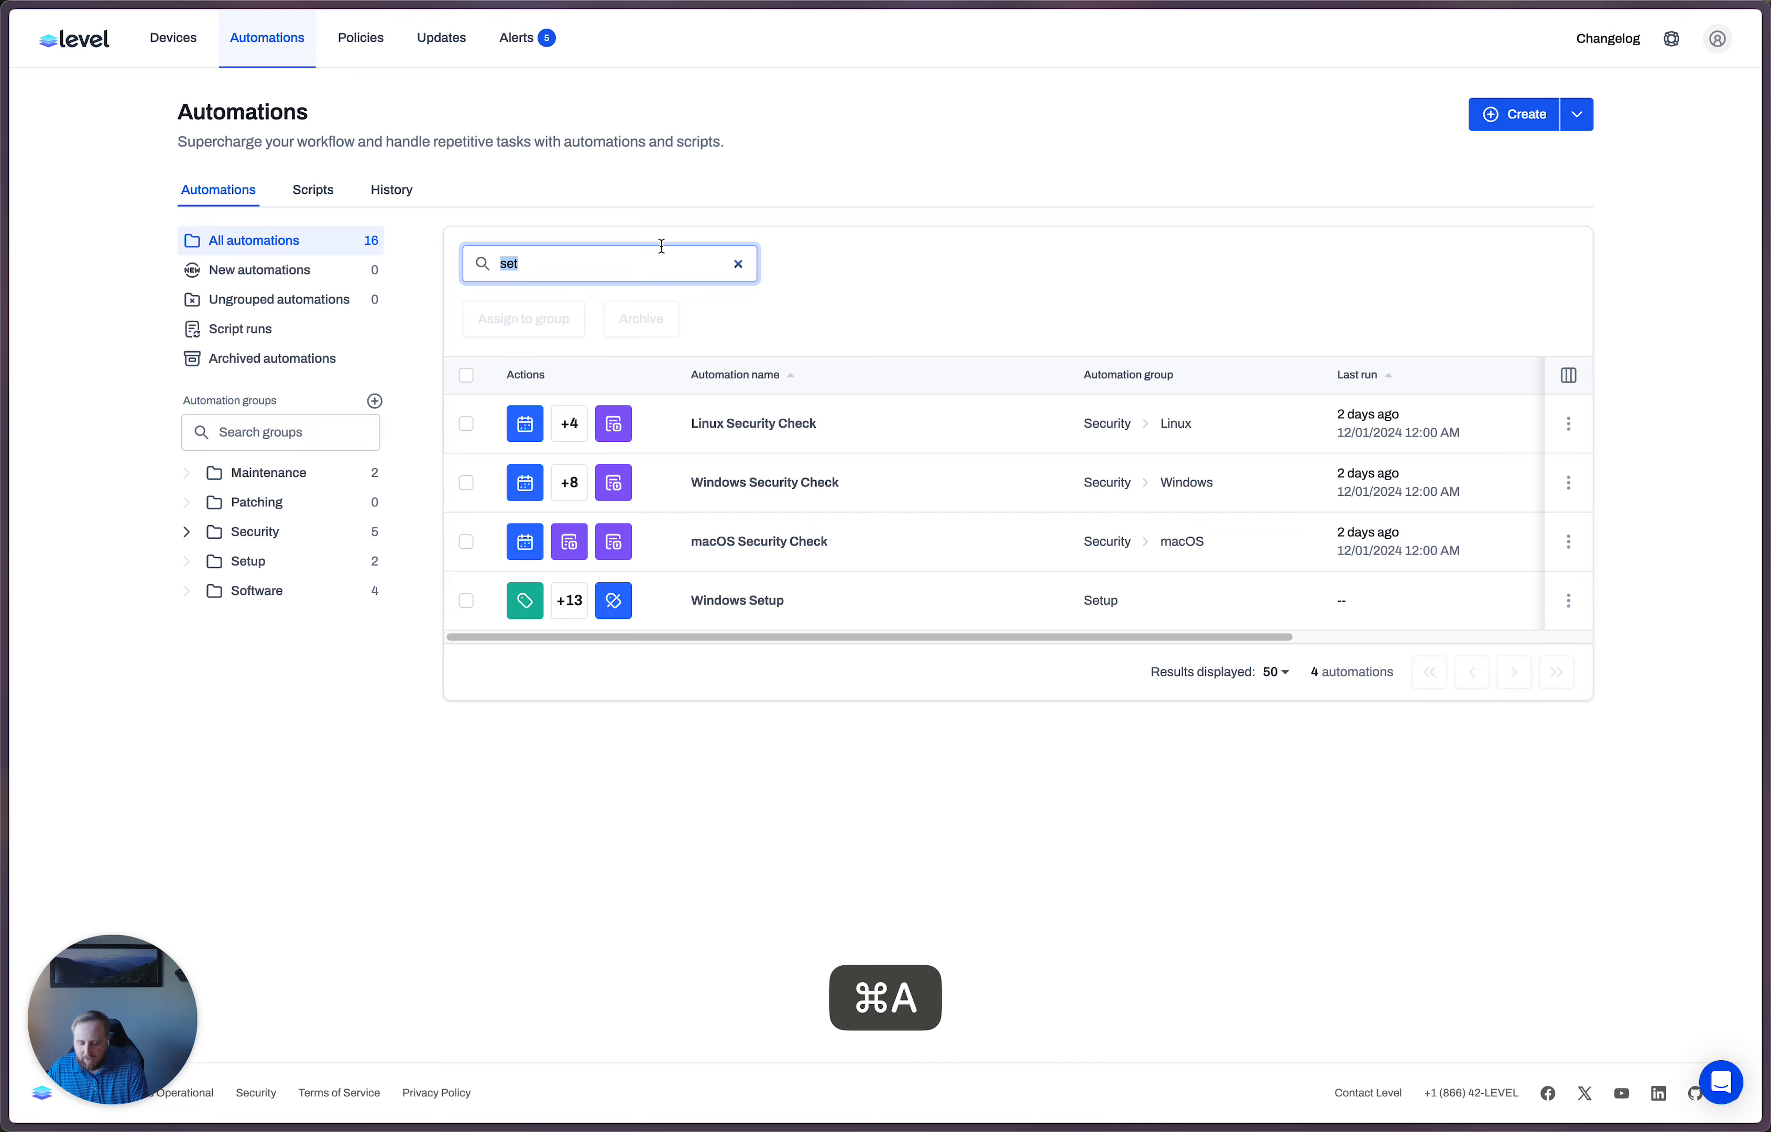
text(install av)
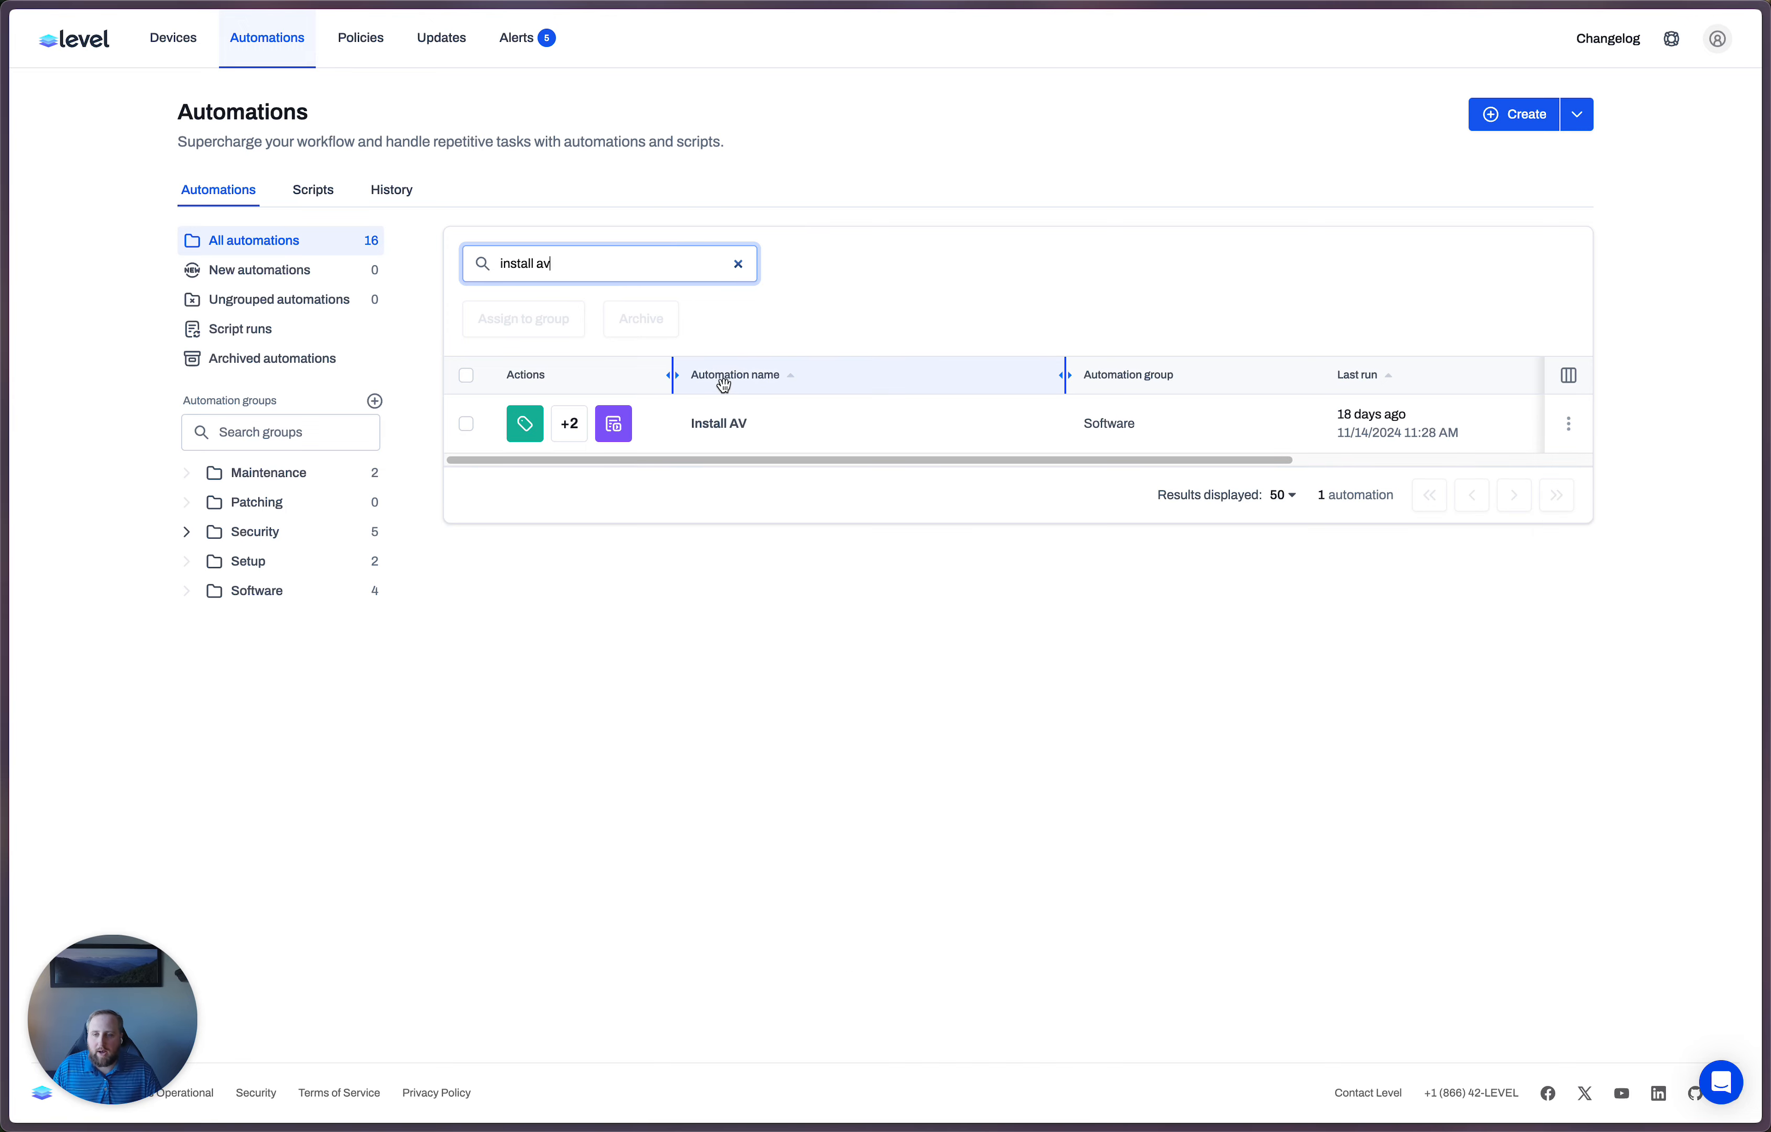
click(717, 423)
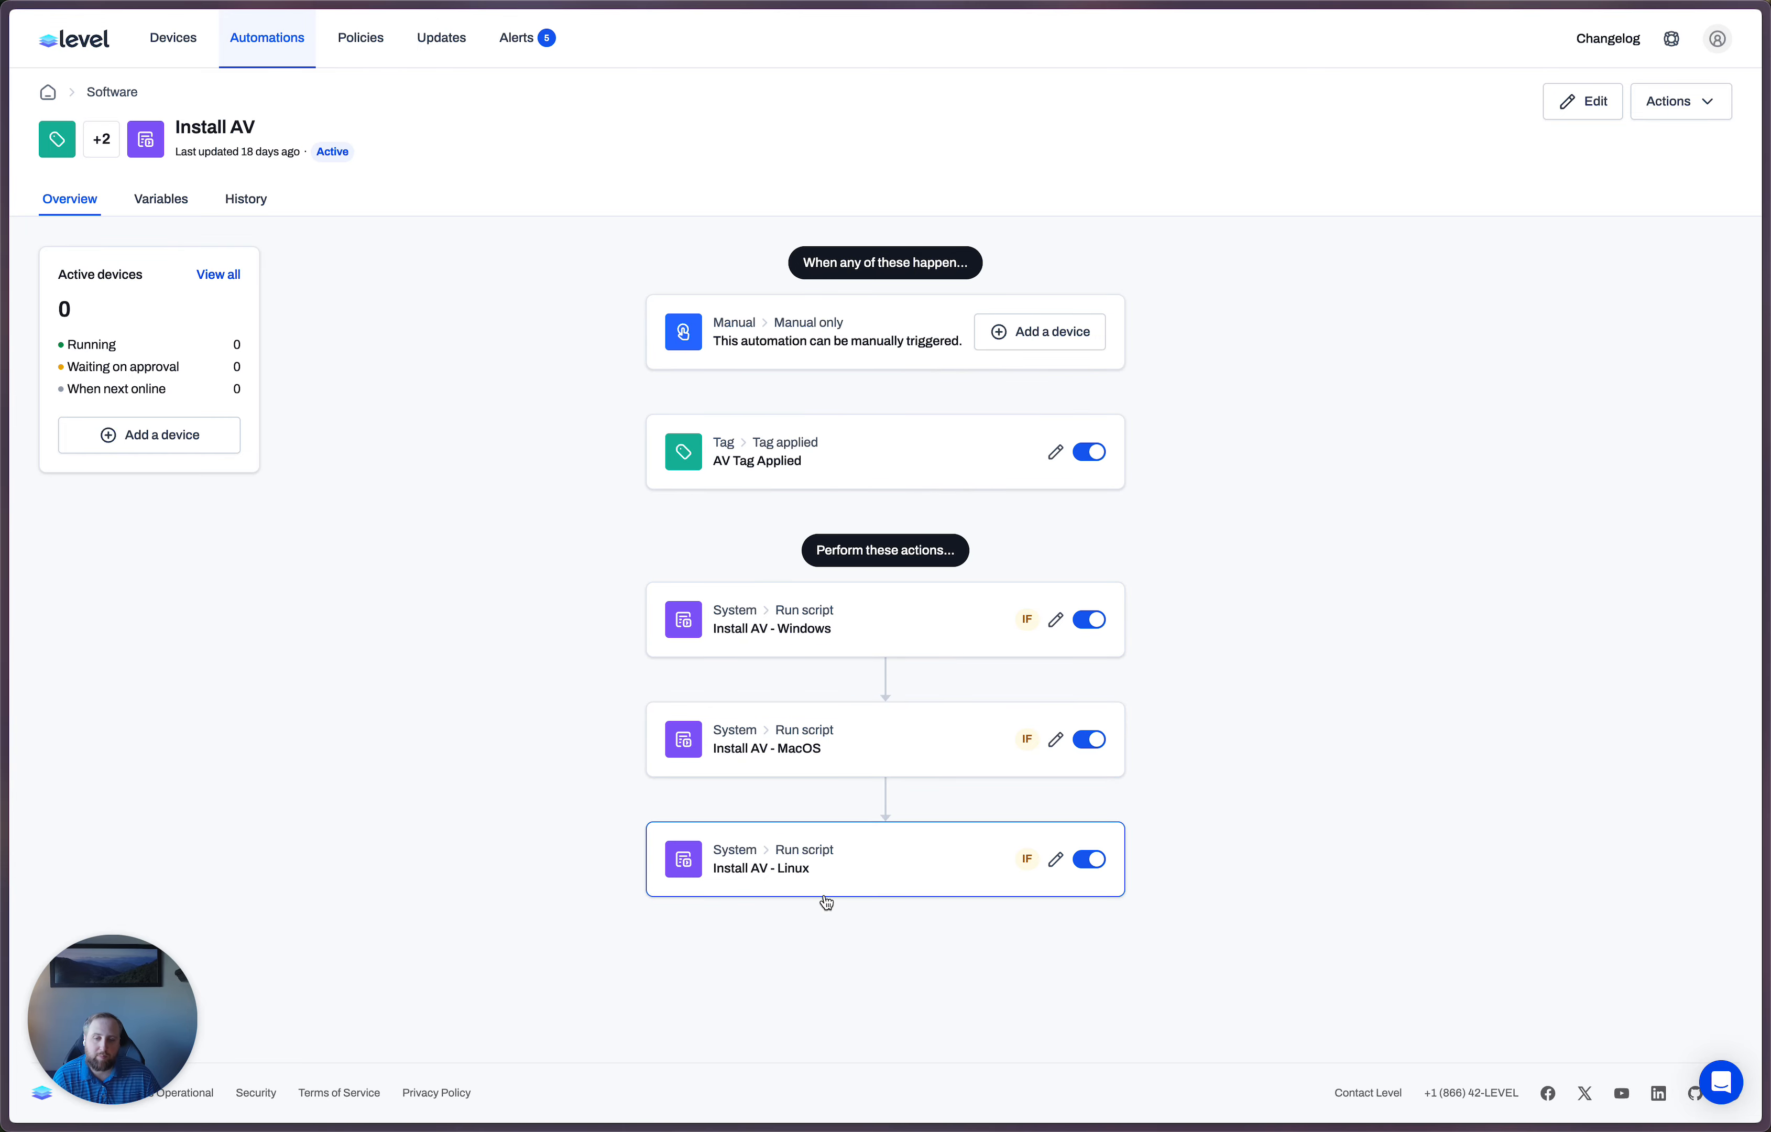
click(1565, 104)
click(831, 580)
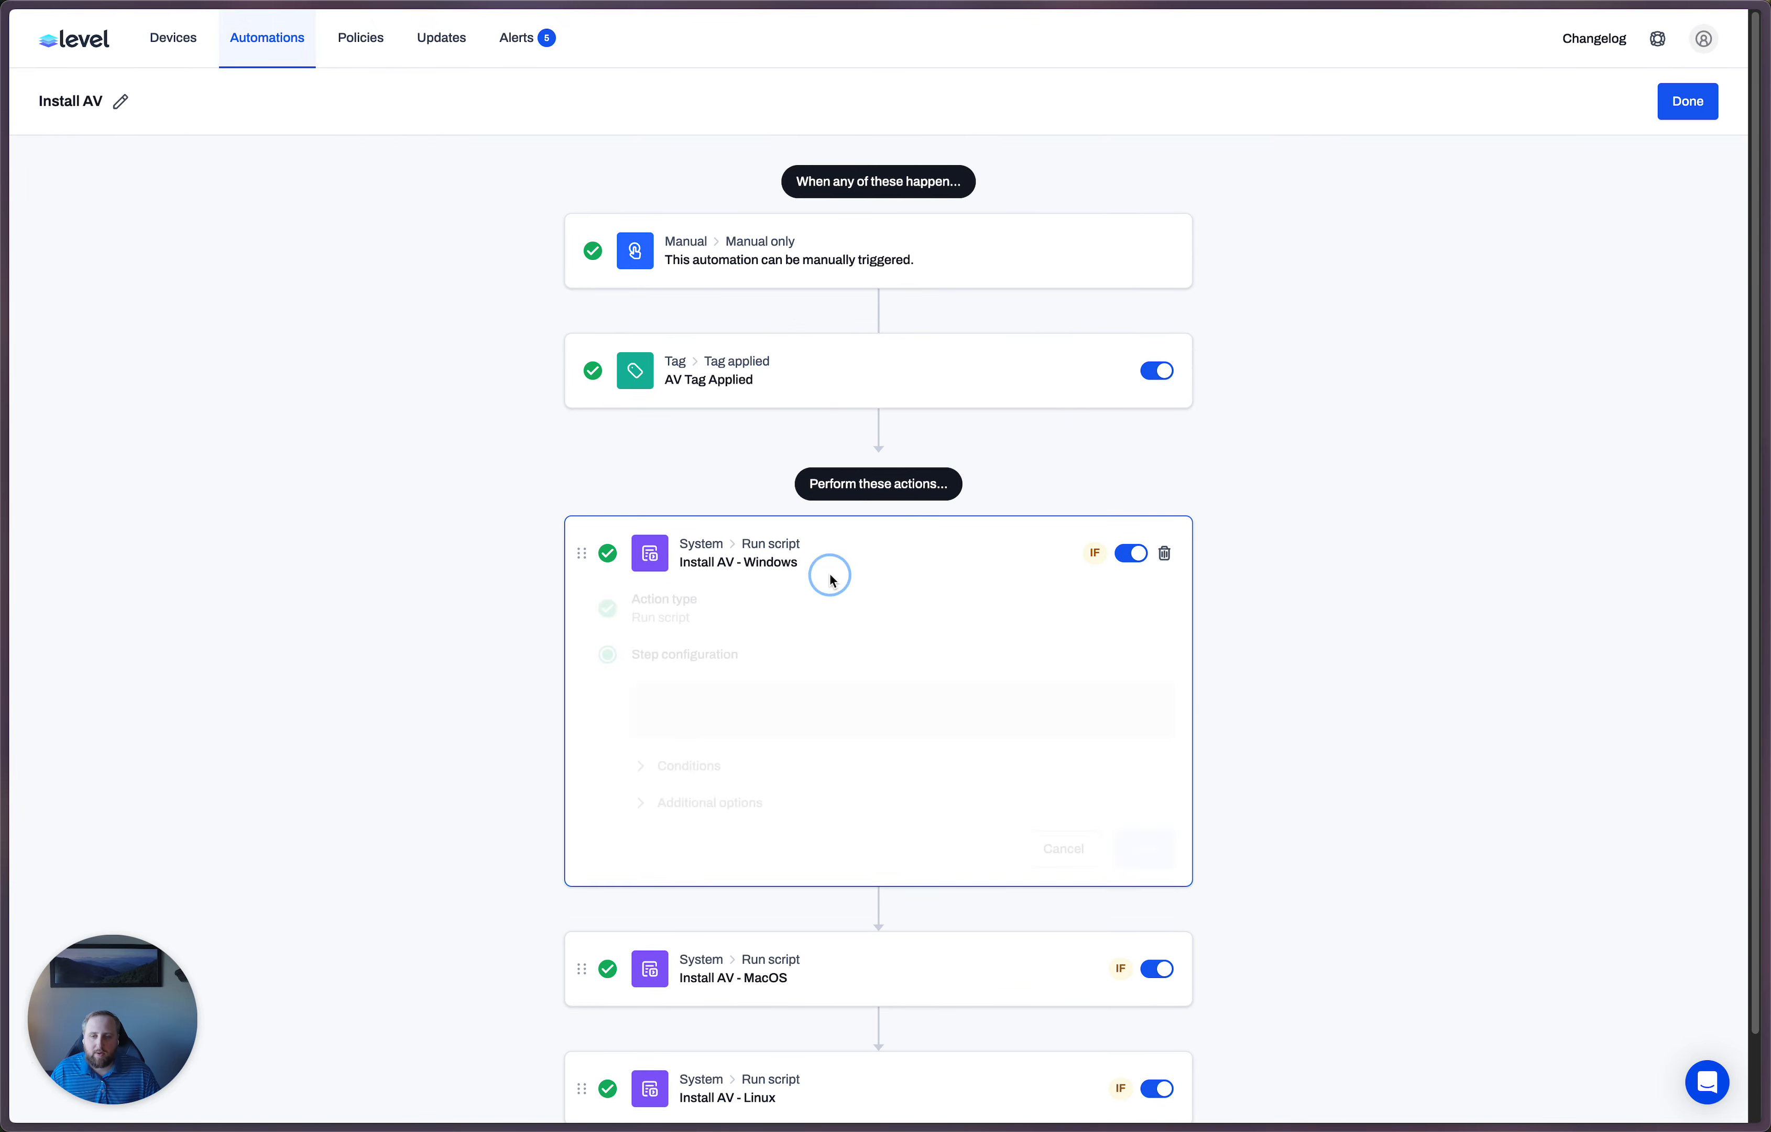
click(1114, 720)
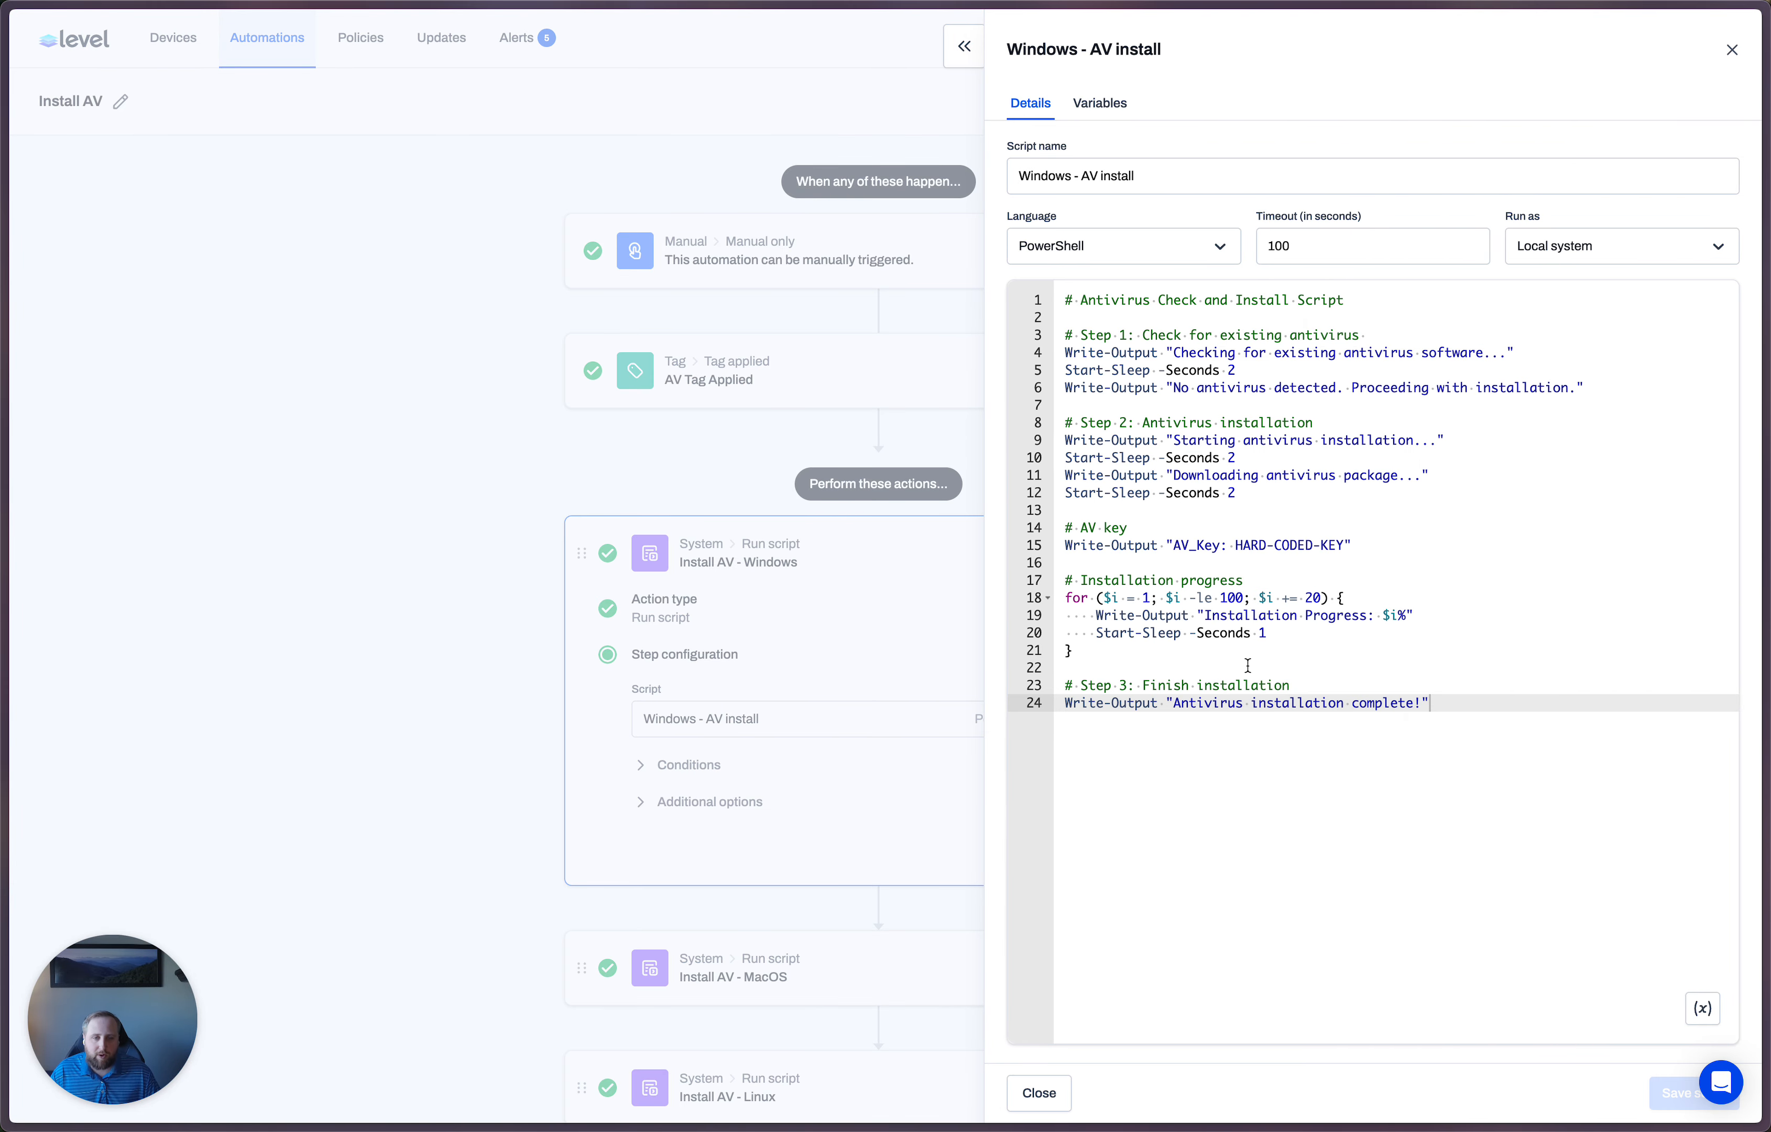
Replace the hard-coded AV key on line 15 of the Windows - AV install script with the S1 Key custom field variable
drag(1235, 545, 1346, 547)
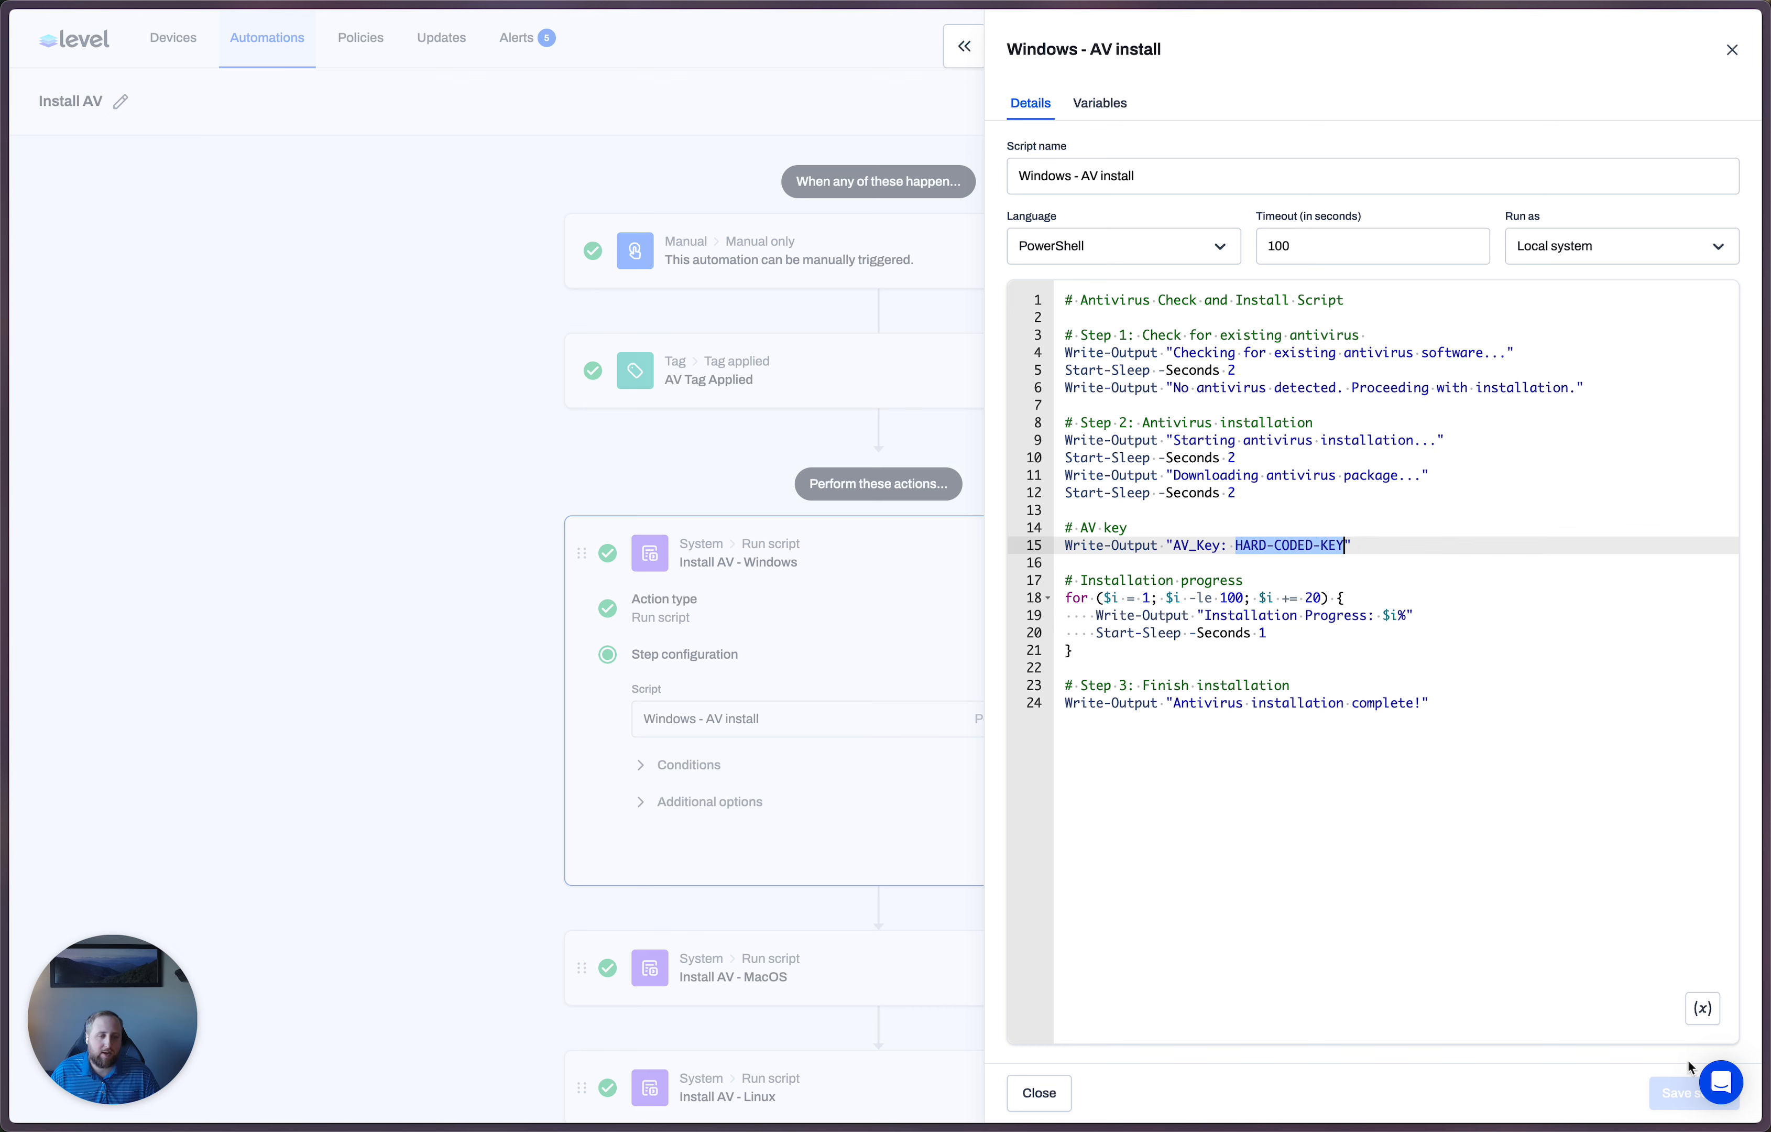
key(BackSpace)
click(1702, 1010)
scroll(1659, 886, down, 2)
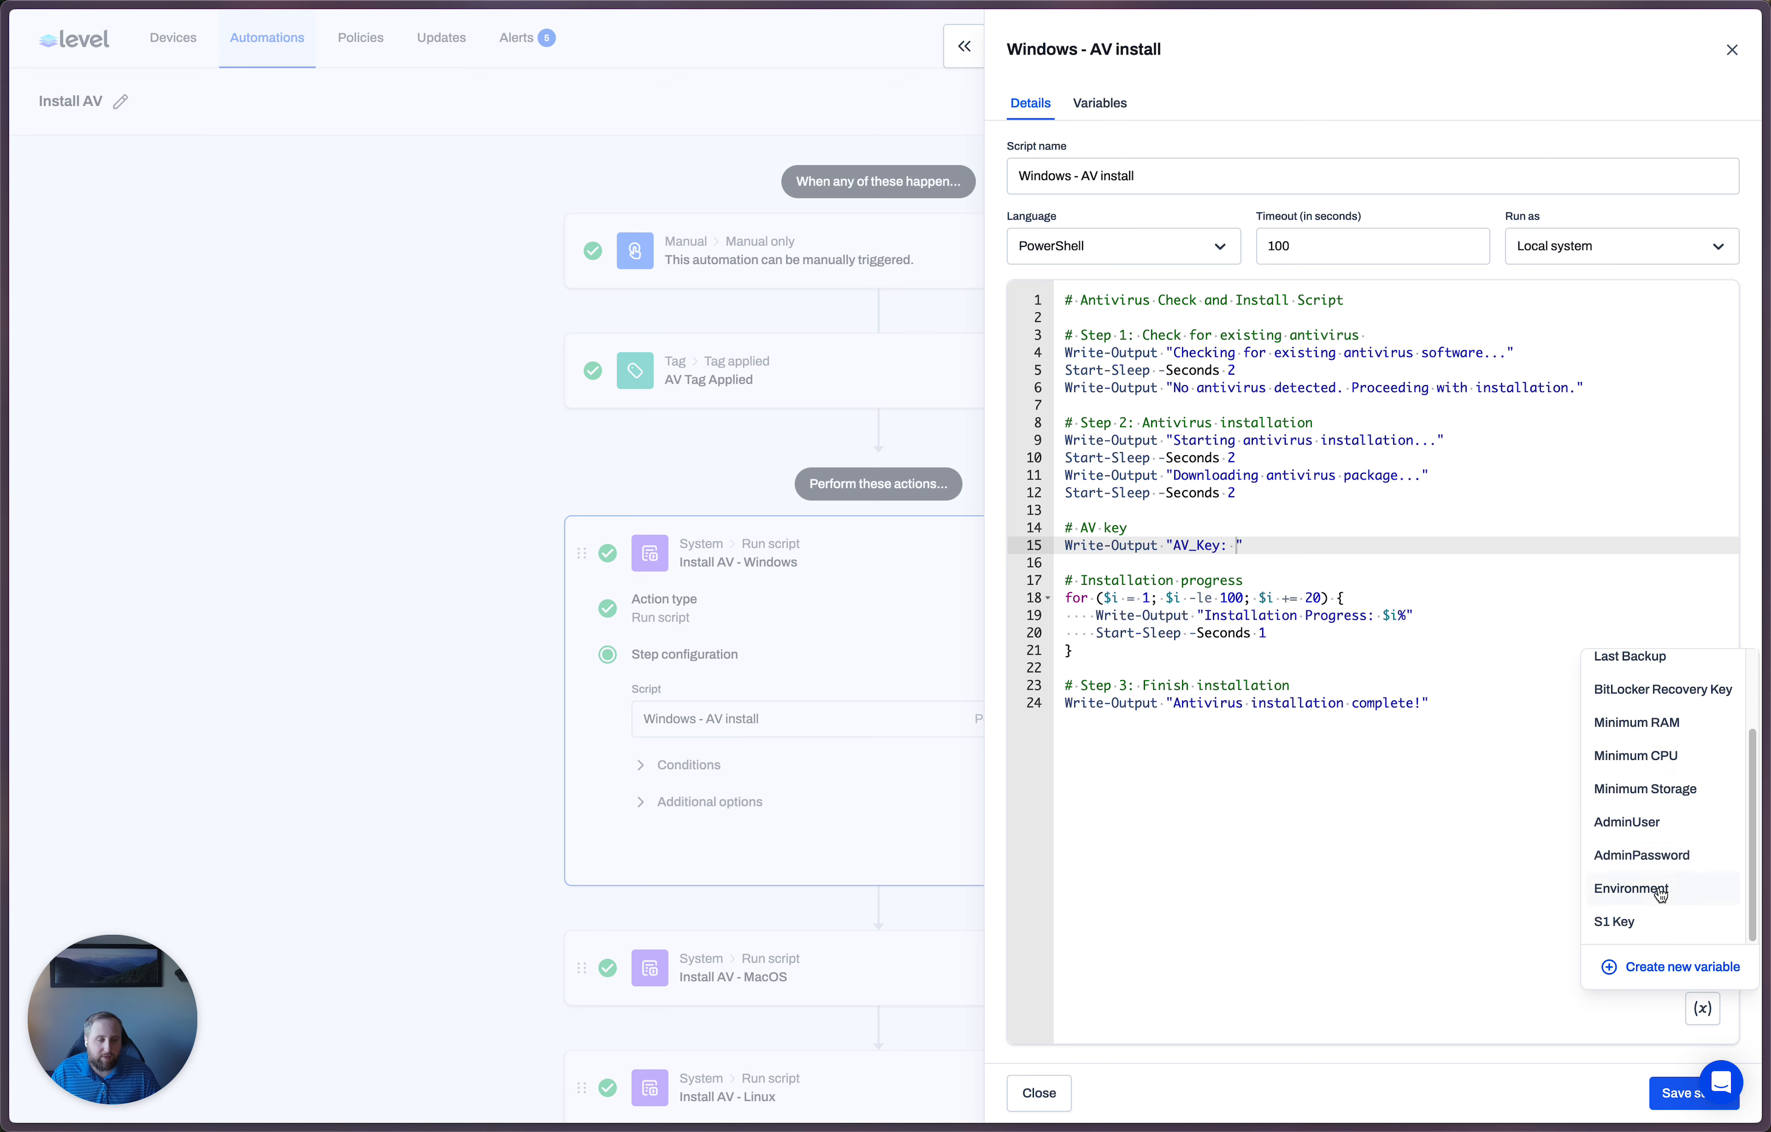
click(1385, 840)
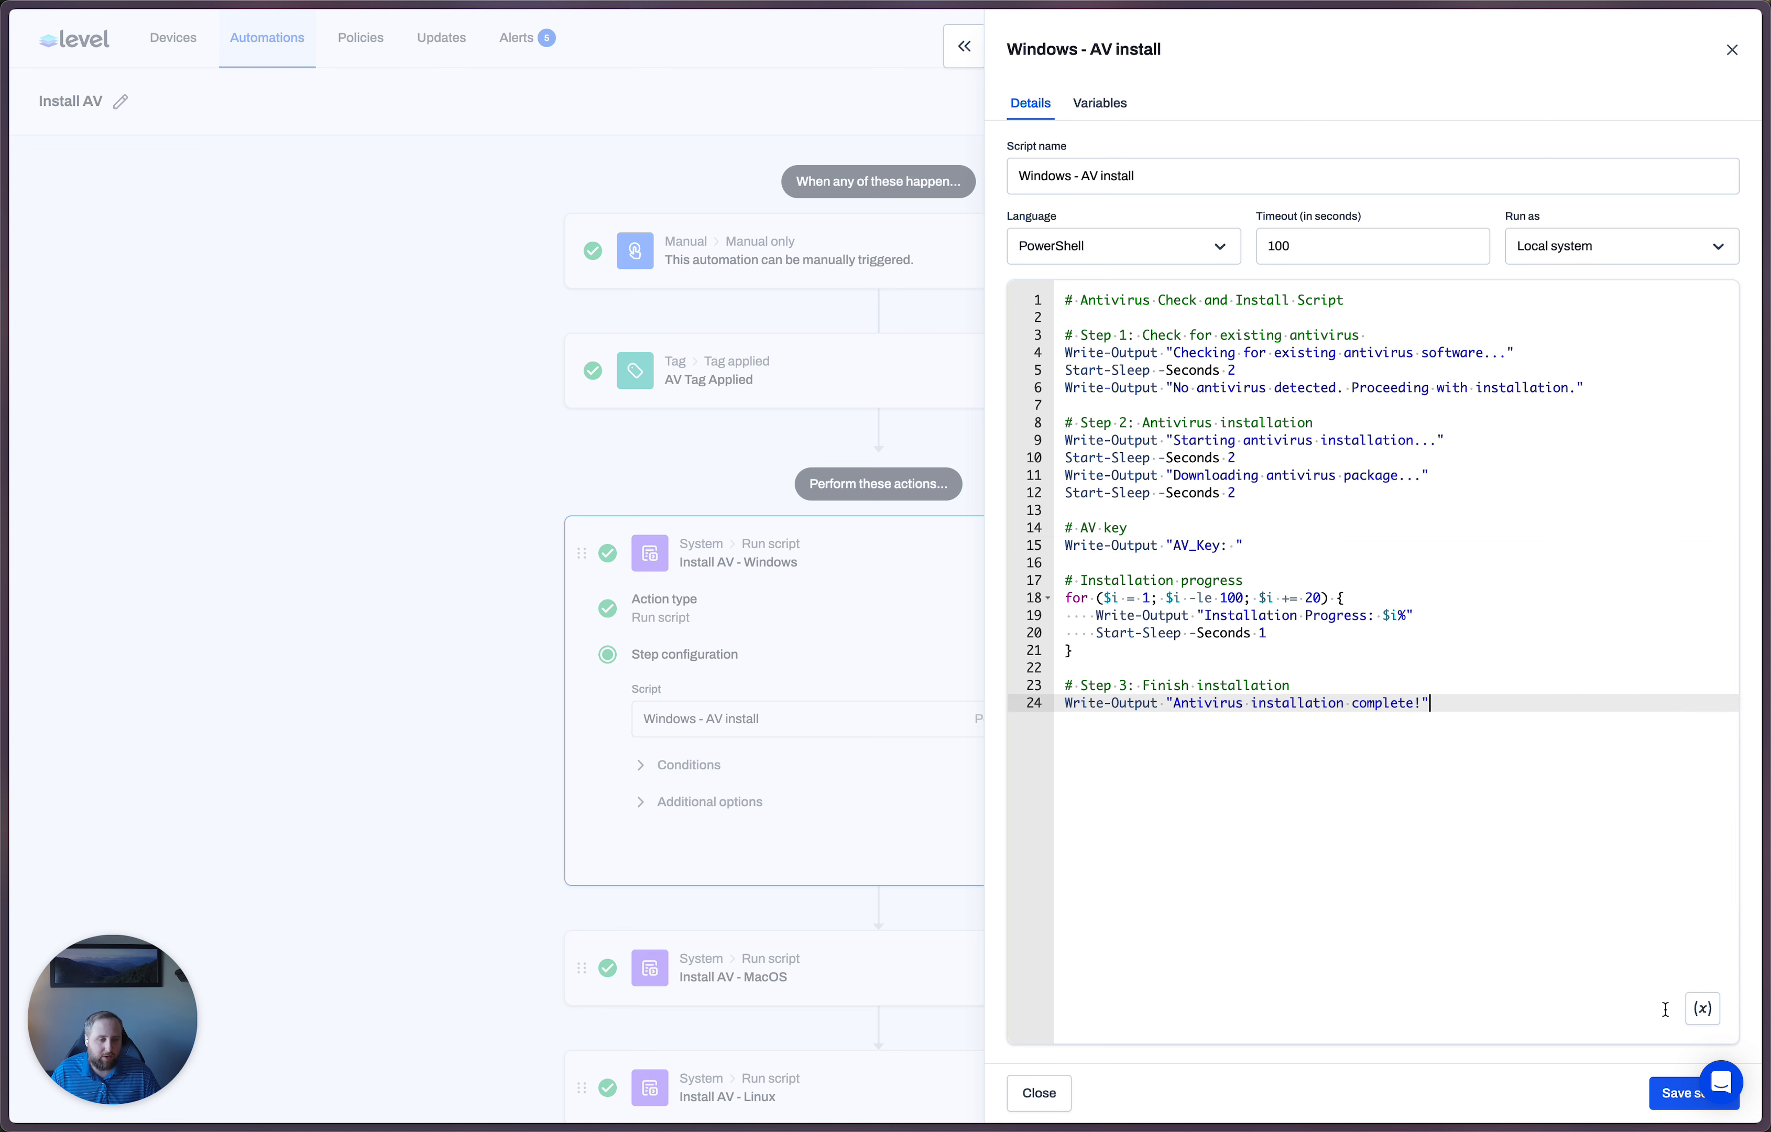
click(1240, 545)
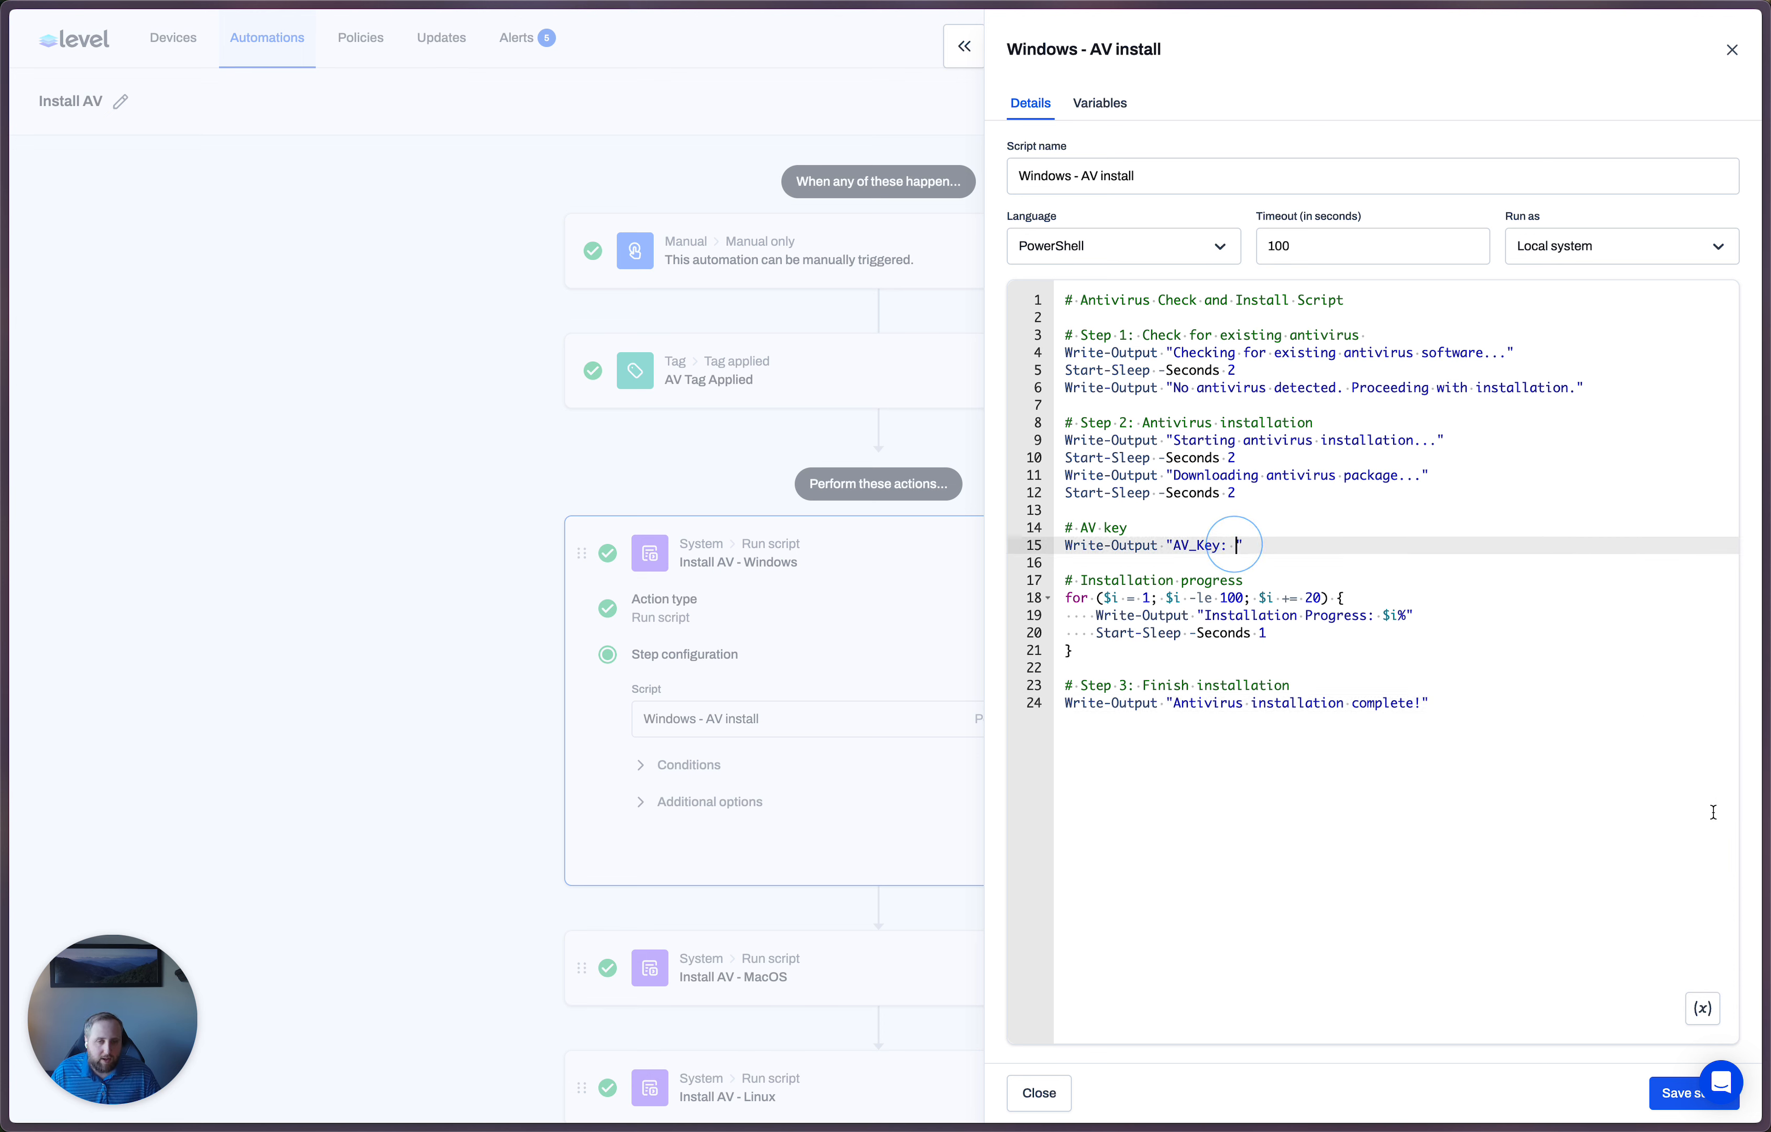
click(1702, 1009)
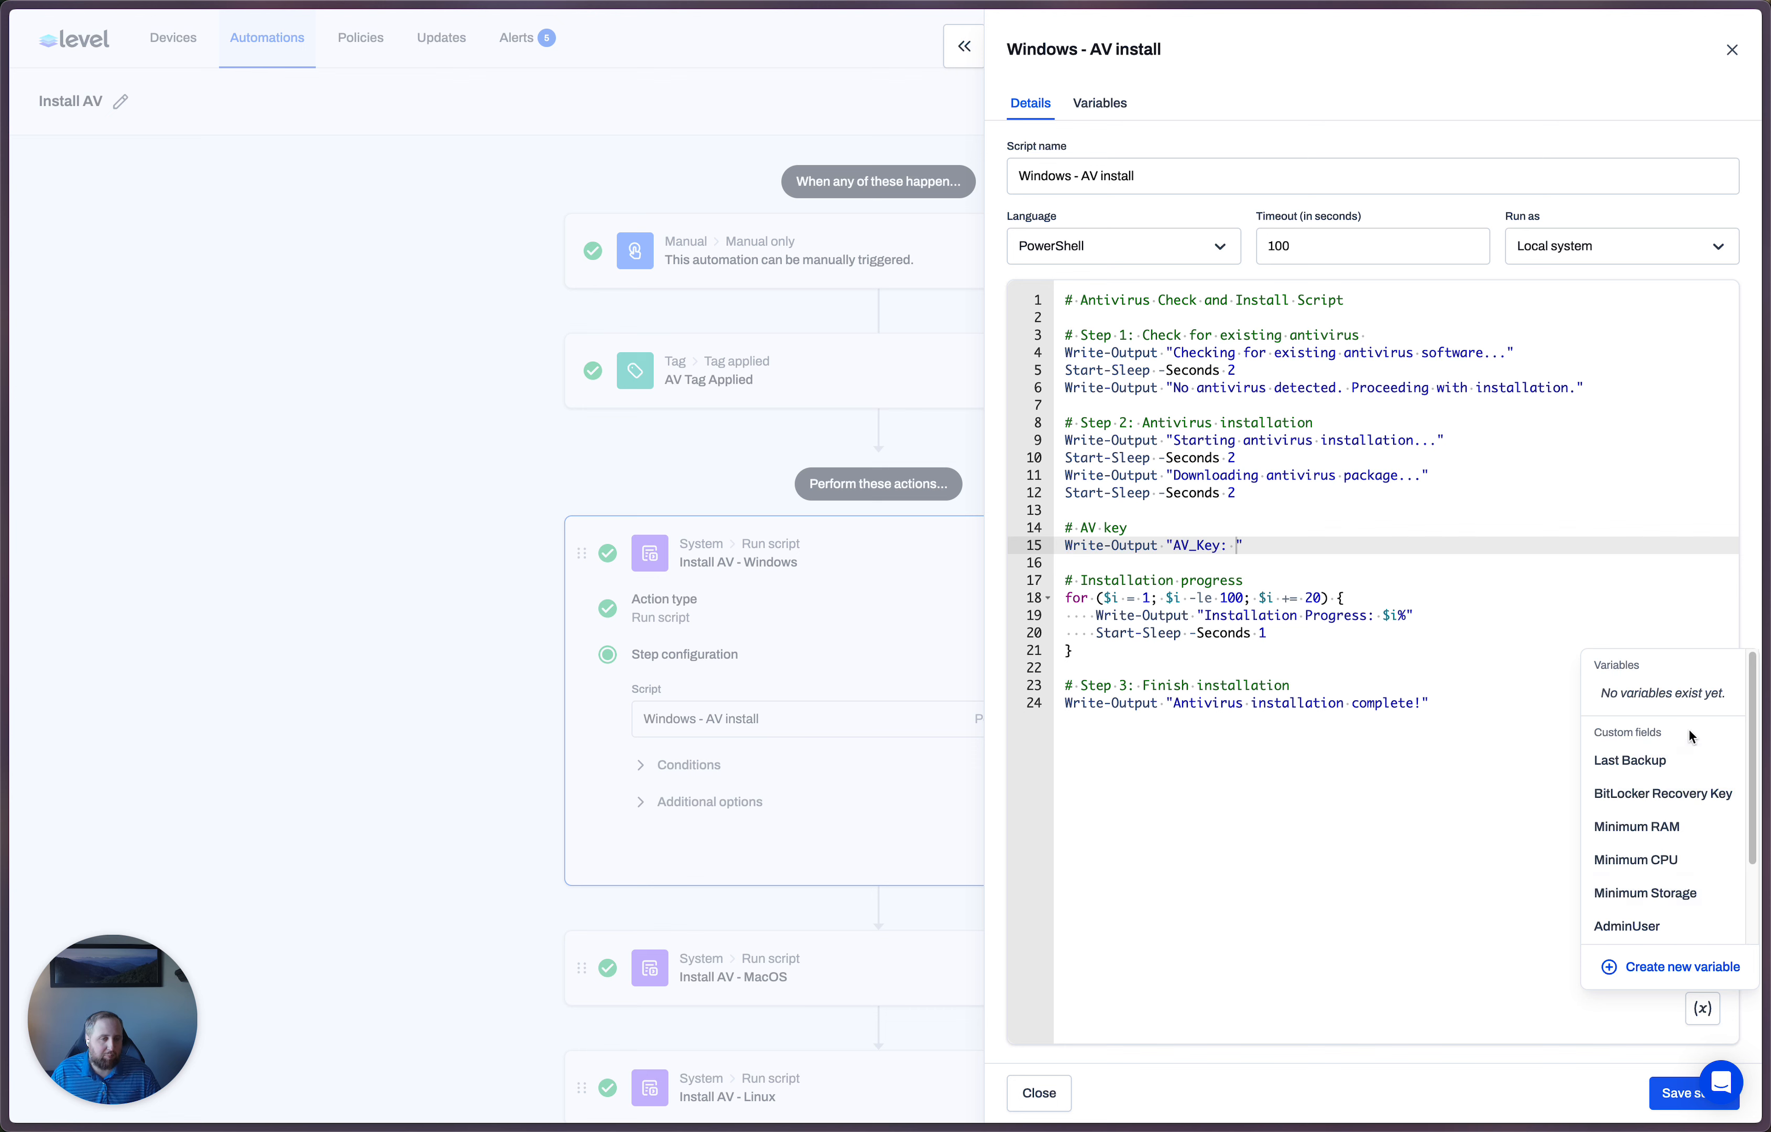
scroll(1671, 849, down, 3)
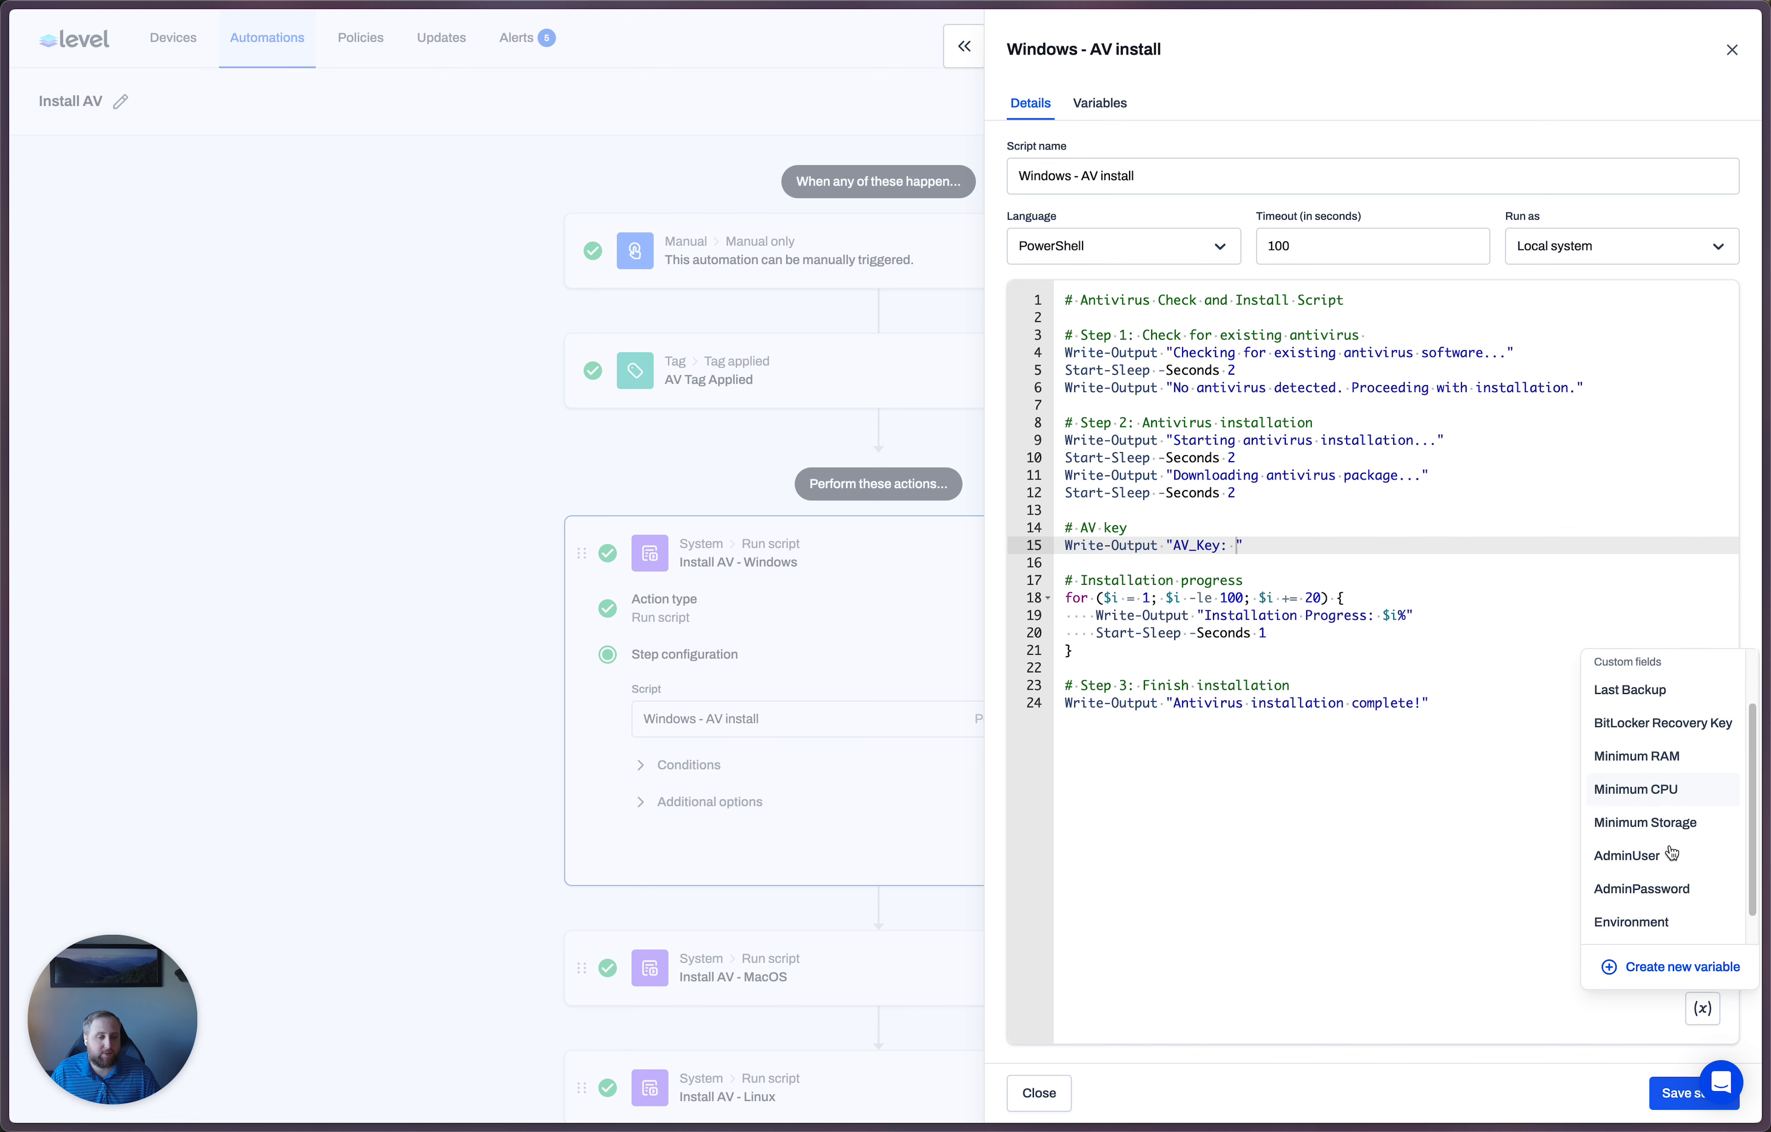
click(1650, 931)
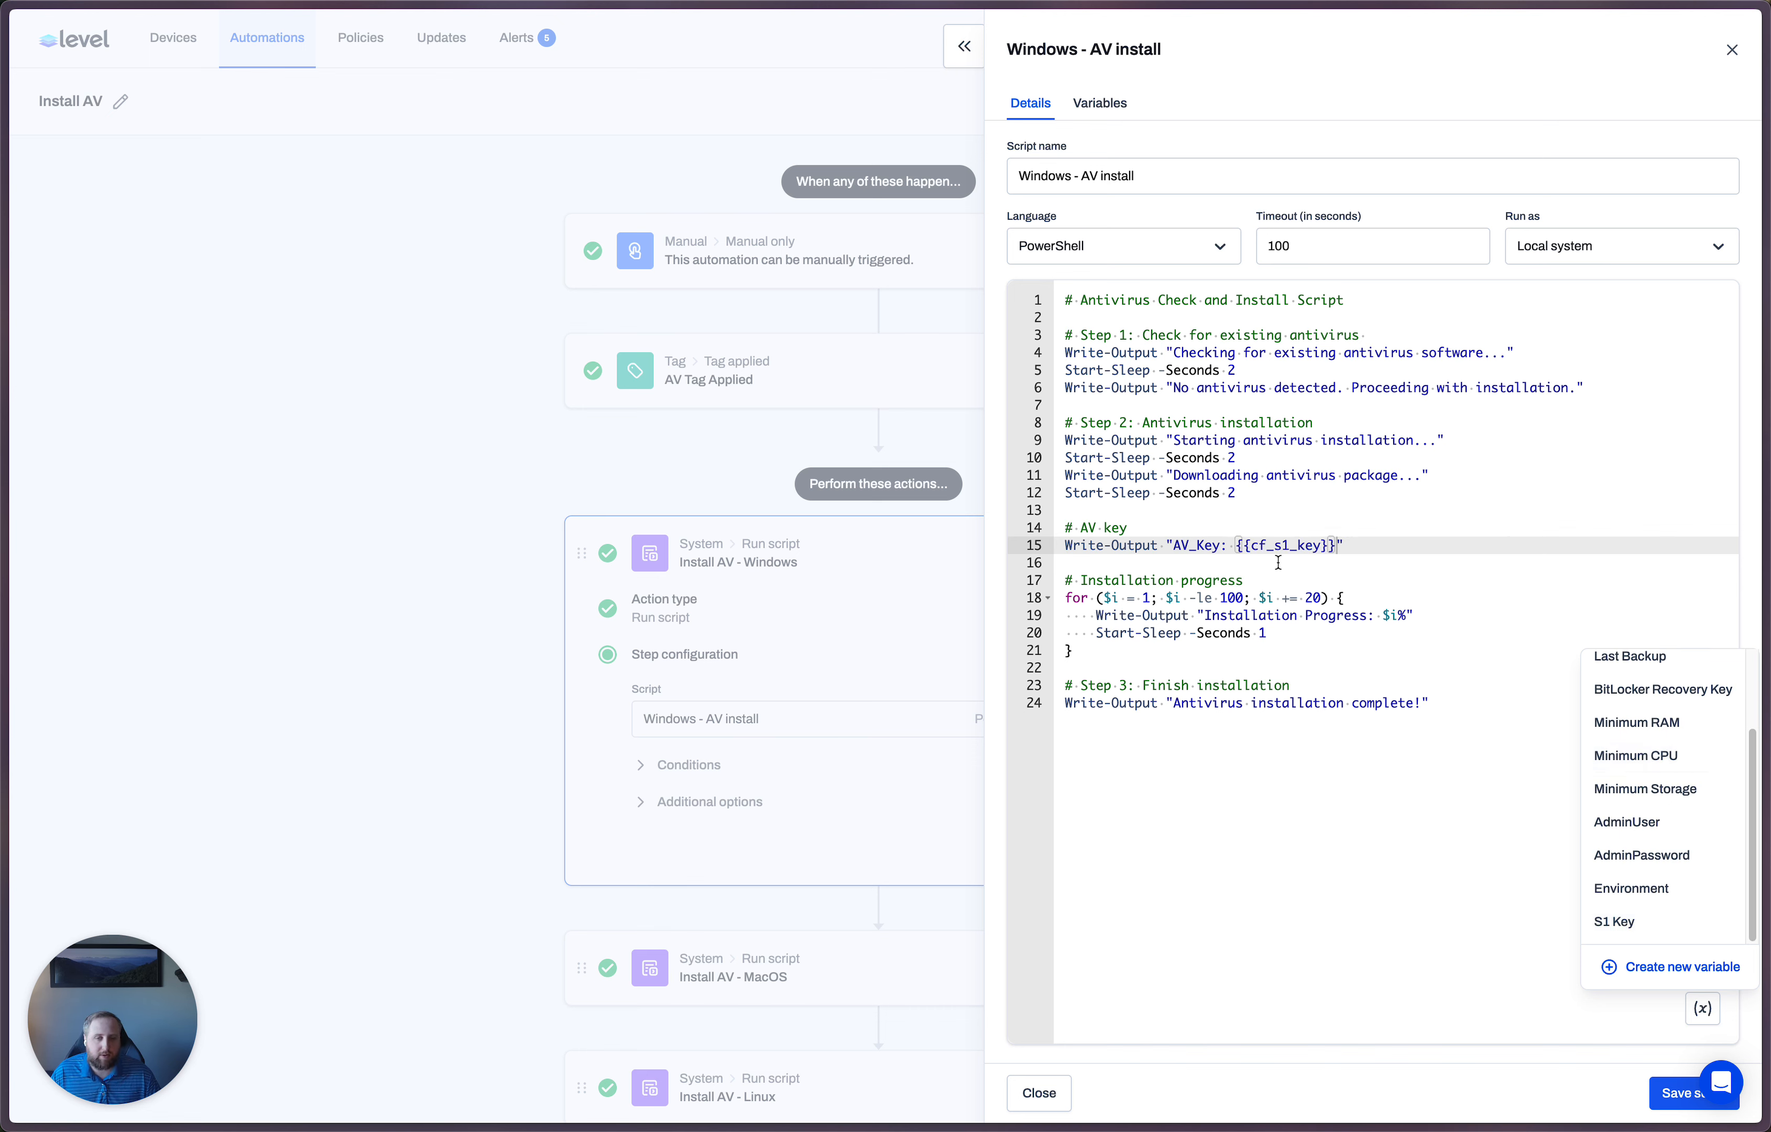
drag(1329, 580, 1187, 521)
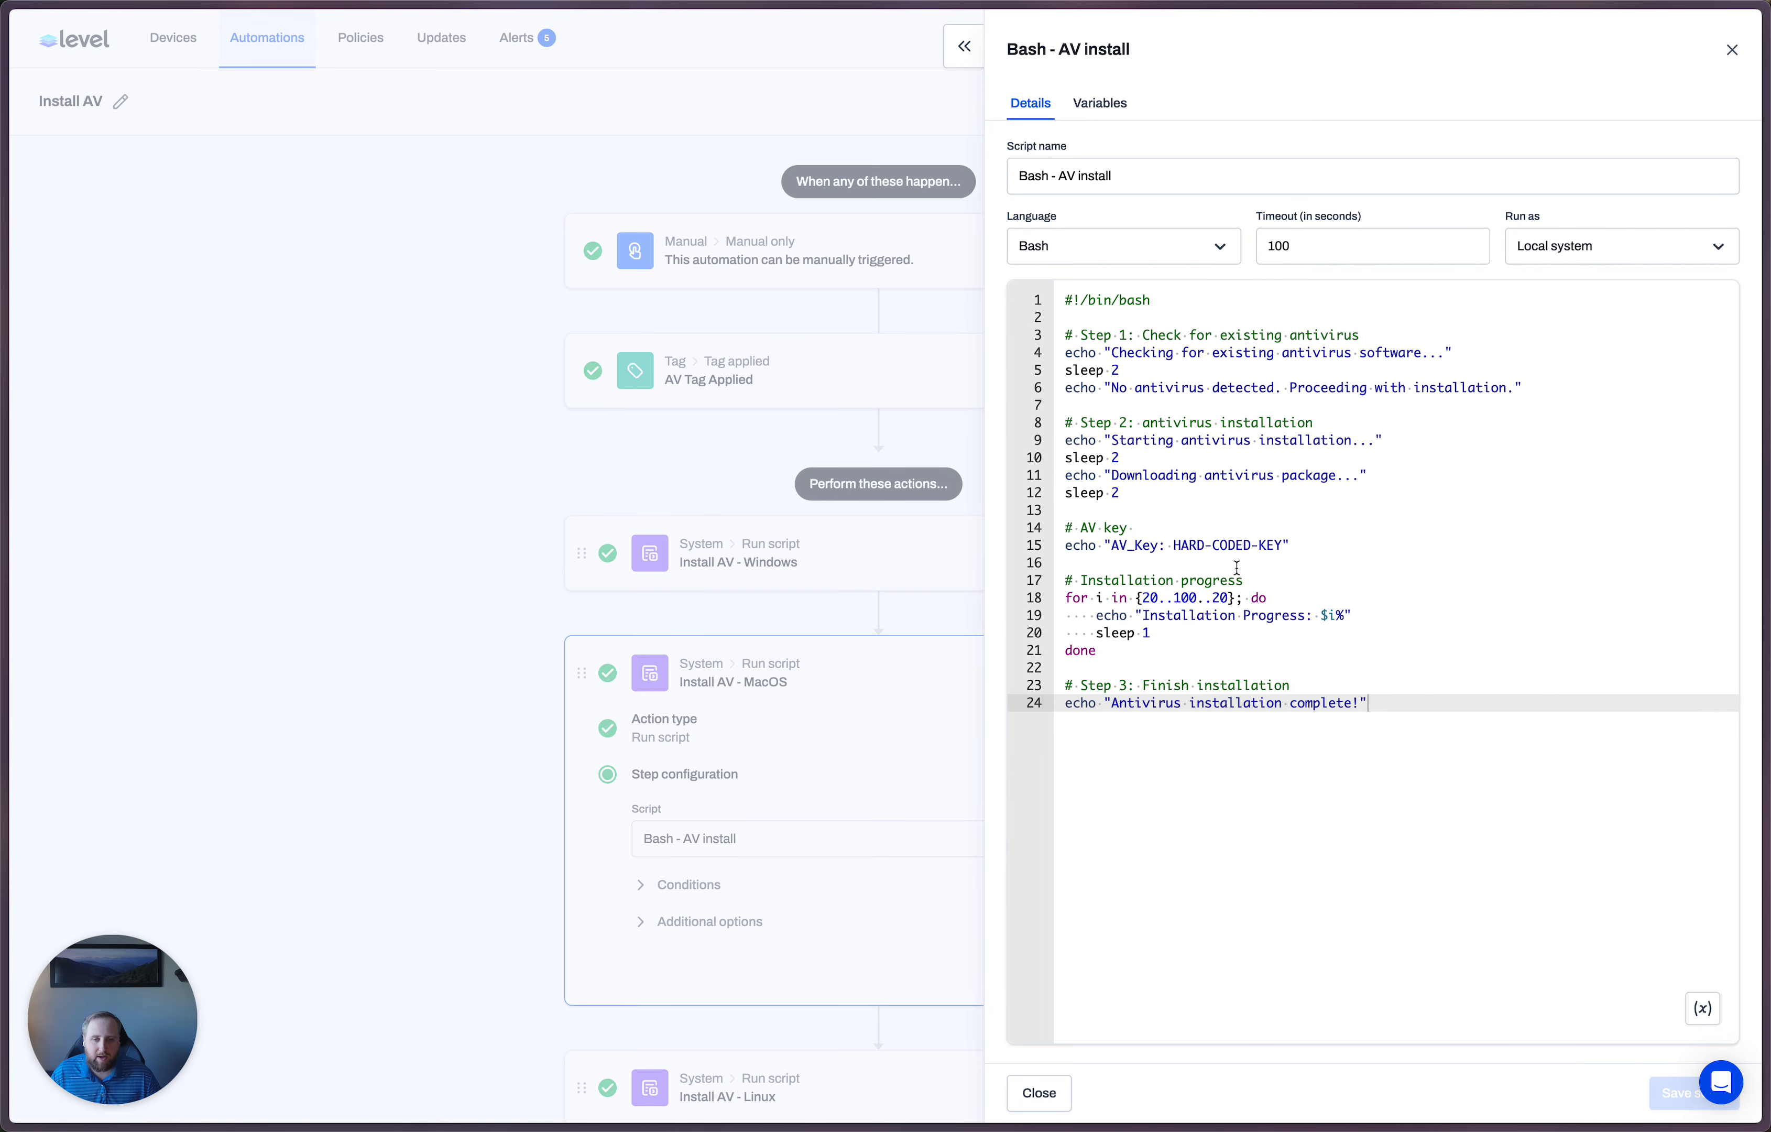
Replace the hard-coded AV key in the Bash - AV install script with the S1 Key custom field variable and save the script
drag(1175, 541, 1277, 543)
key(BackSpace)
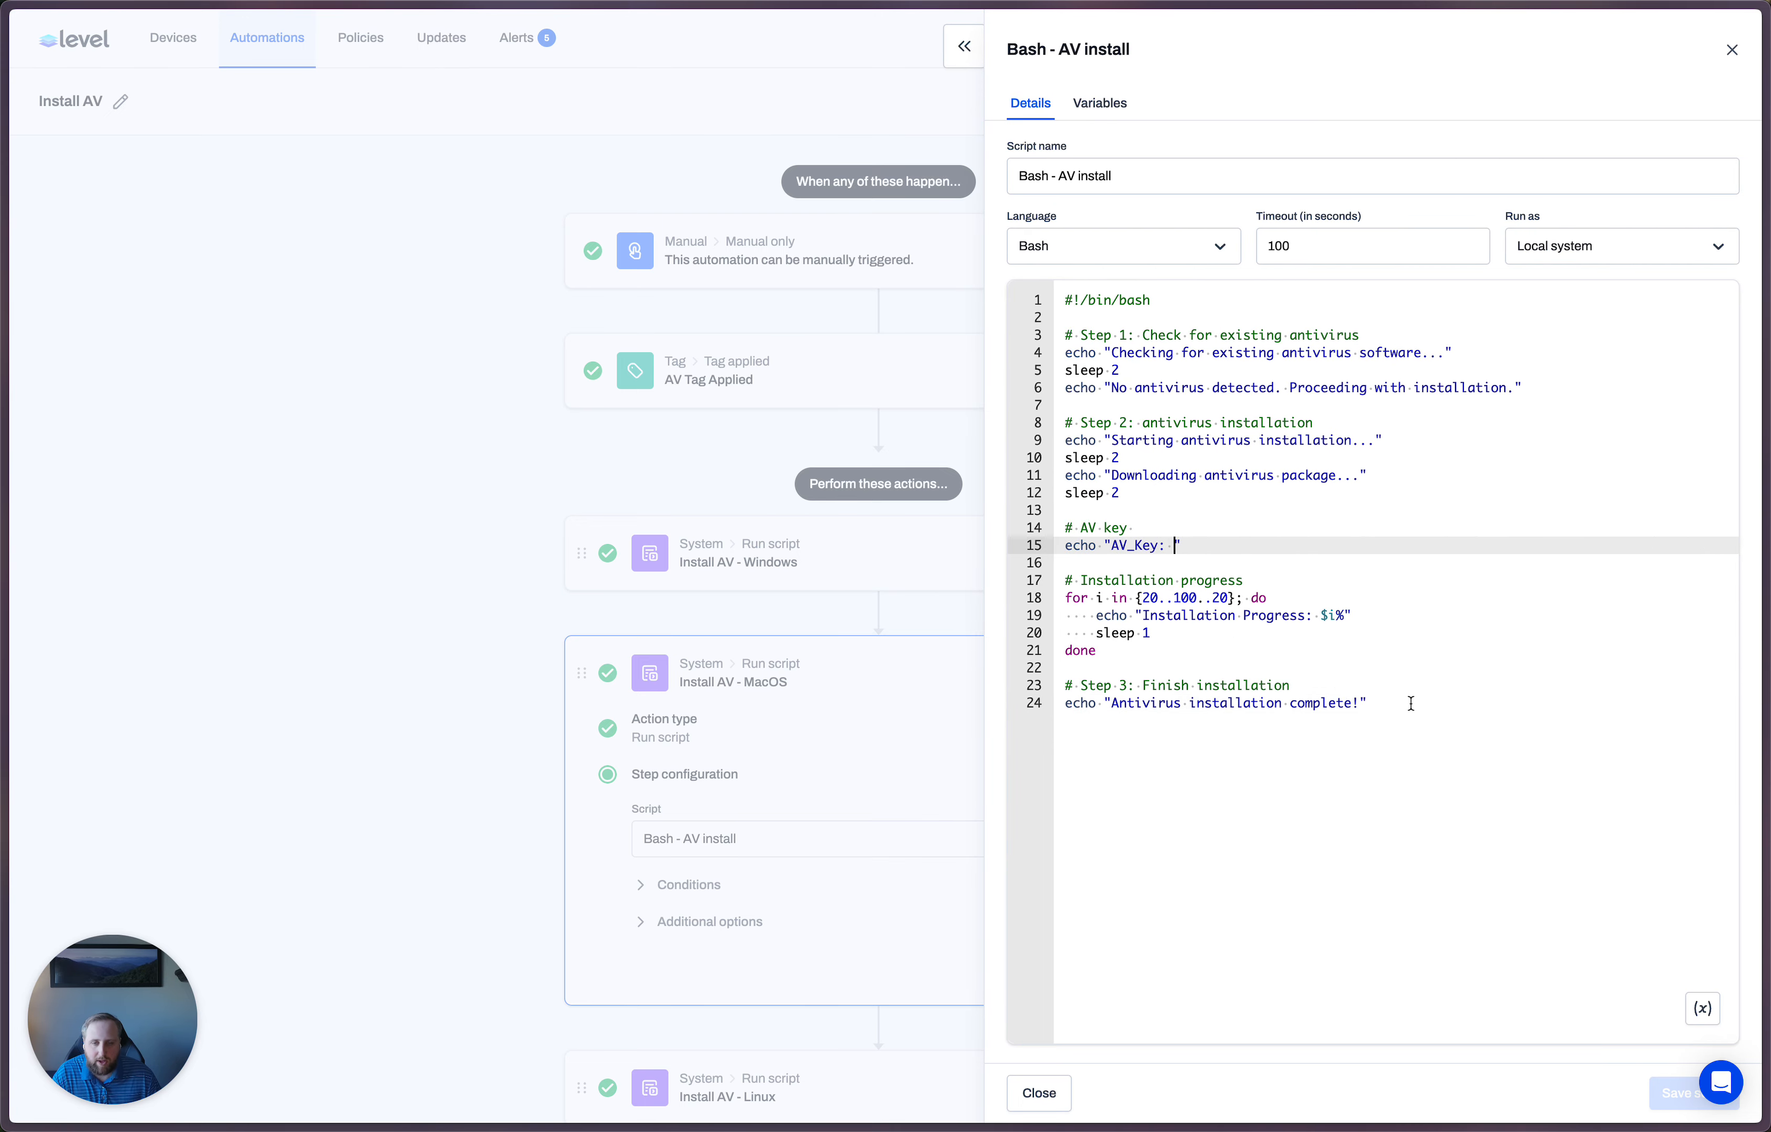
click(1702, 1011)
scroll(1637, 913, down, 2)
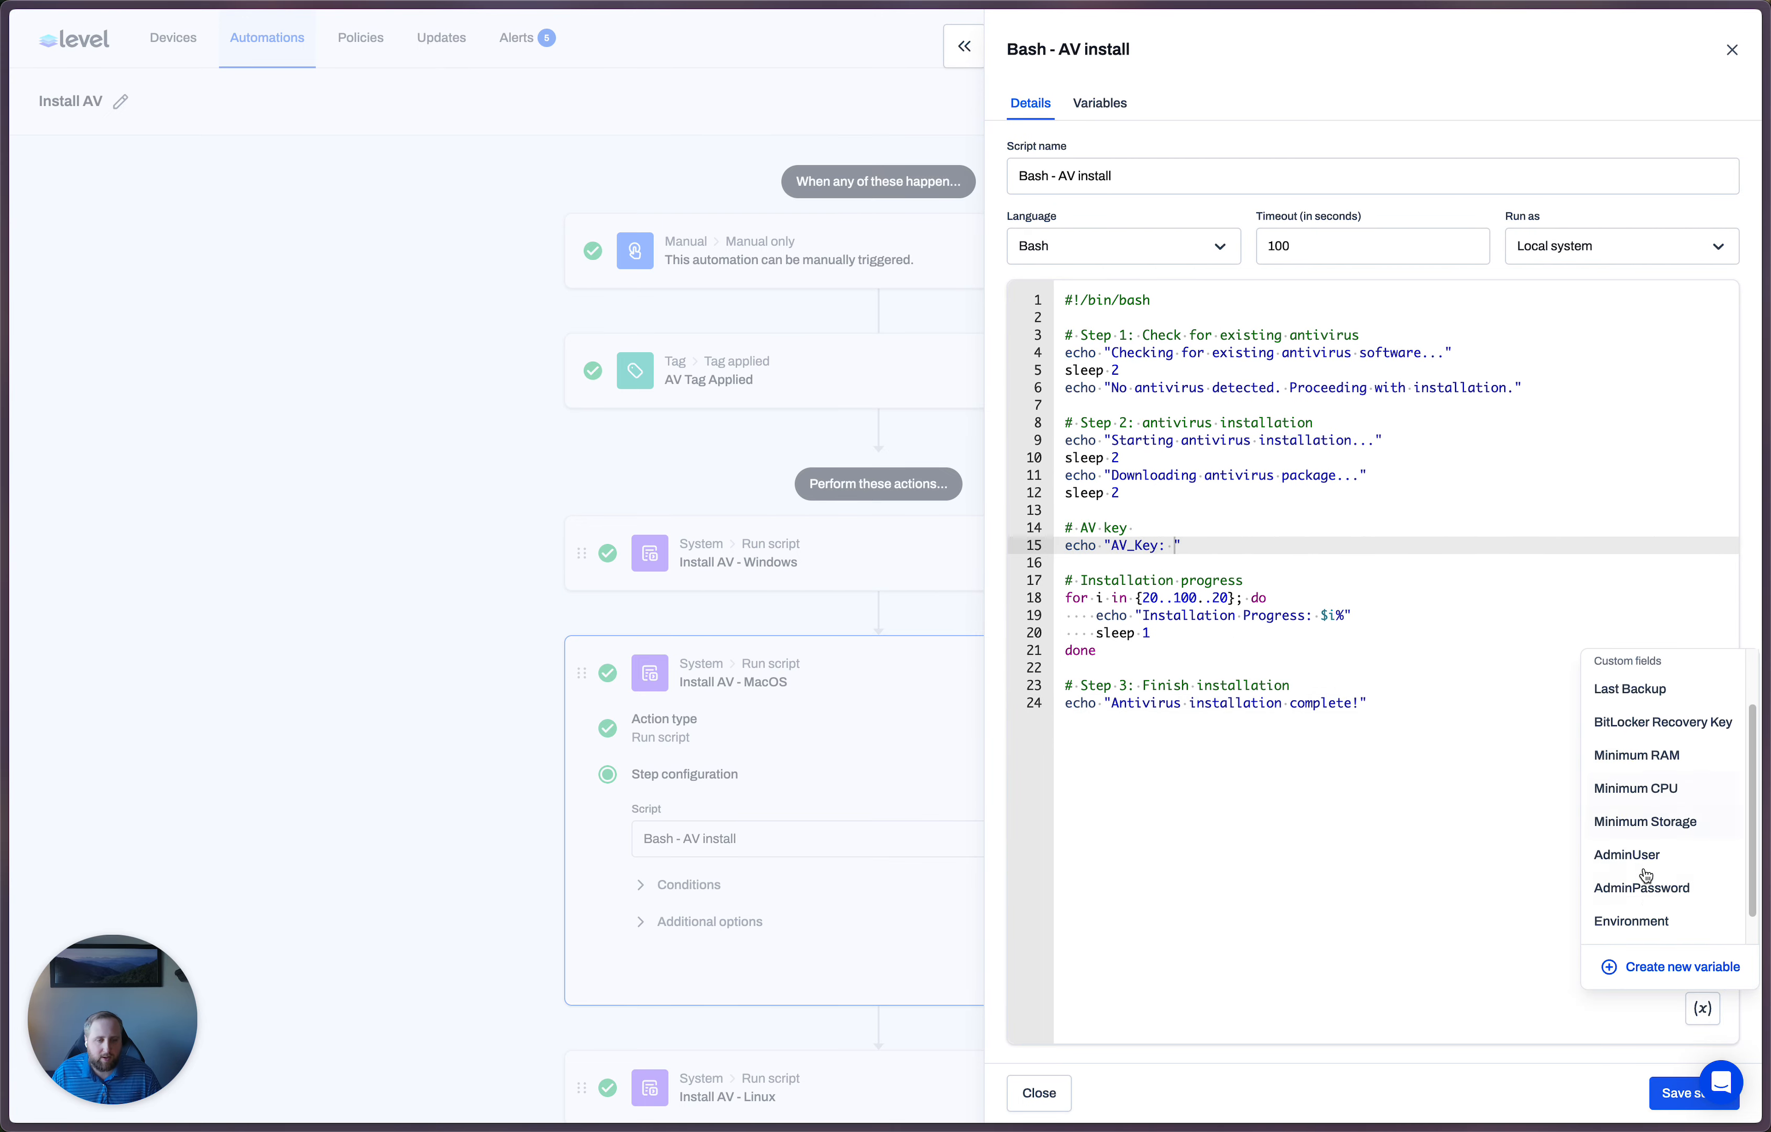
click(1641, 921)
click(1660, 1088)
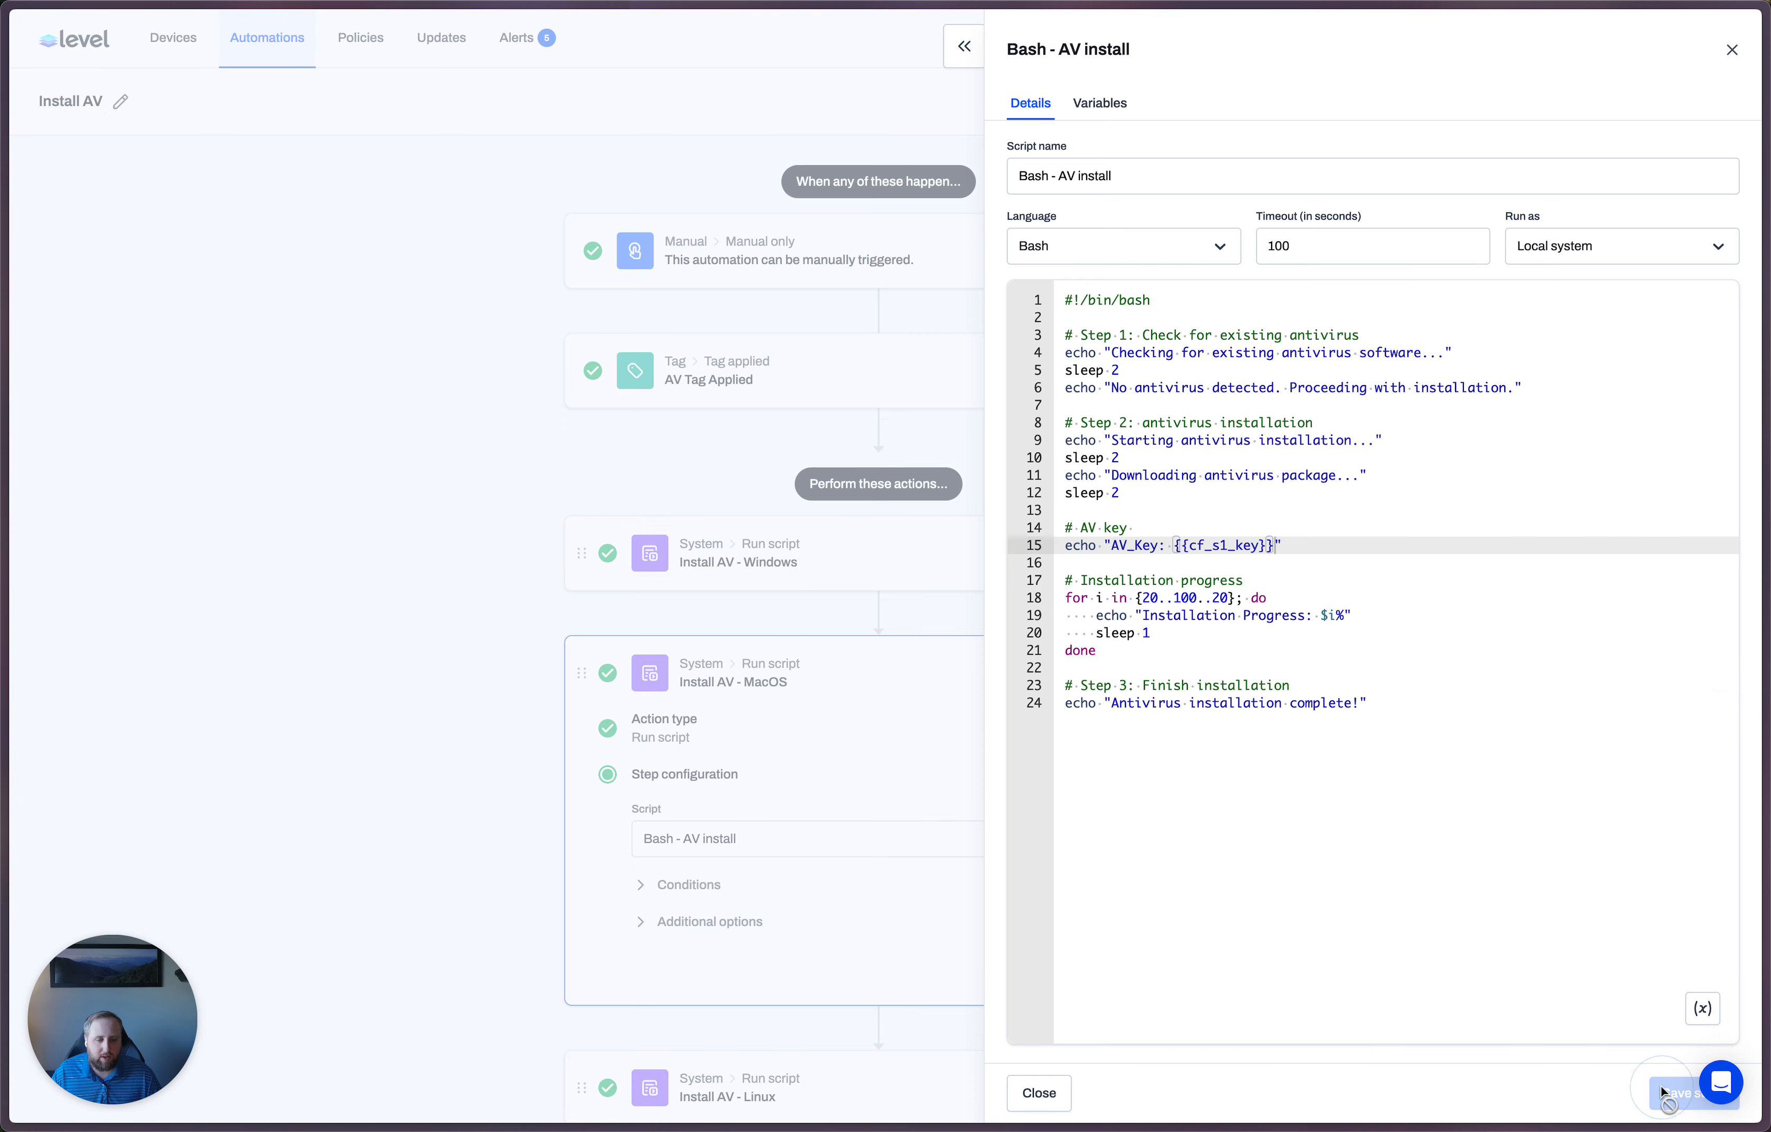
Close the Bash script and the Install AV - MacOS action, and finish editing the automation
click(1732, 49)
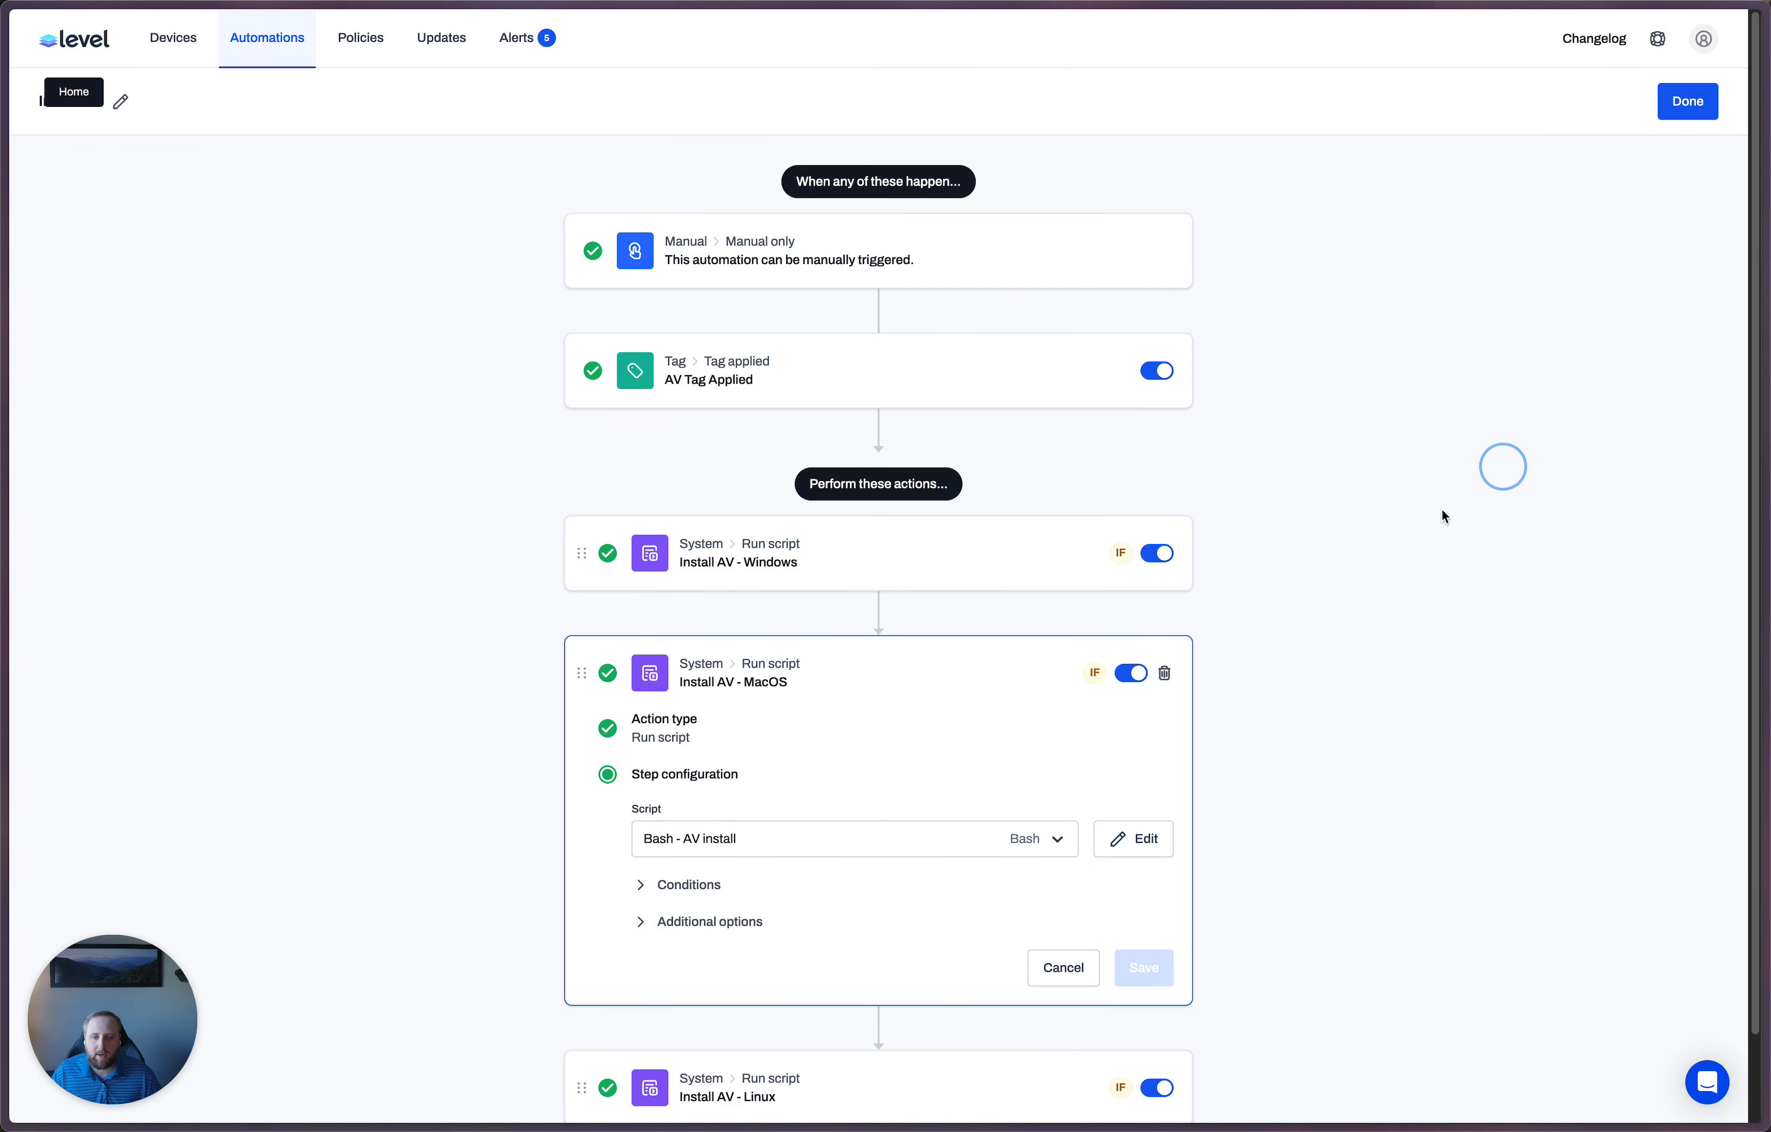
click(1053, 968)
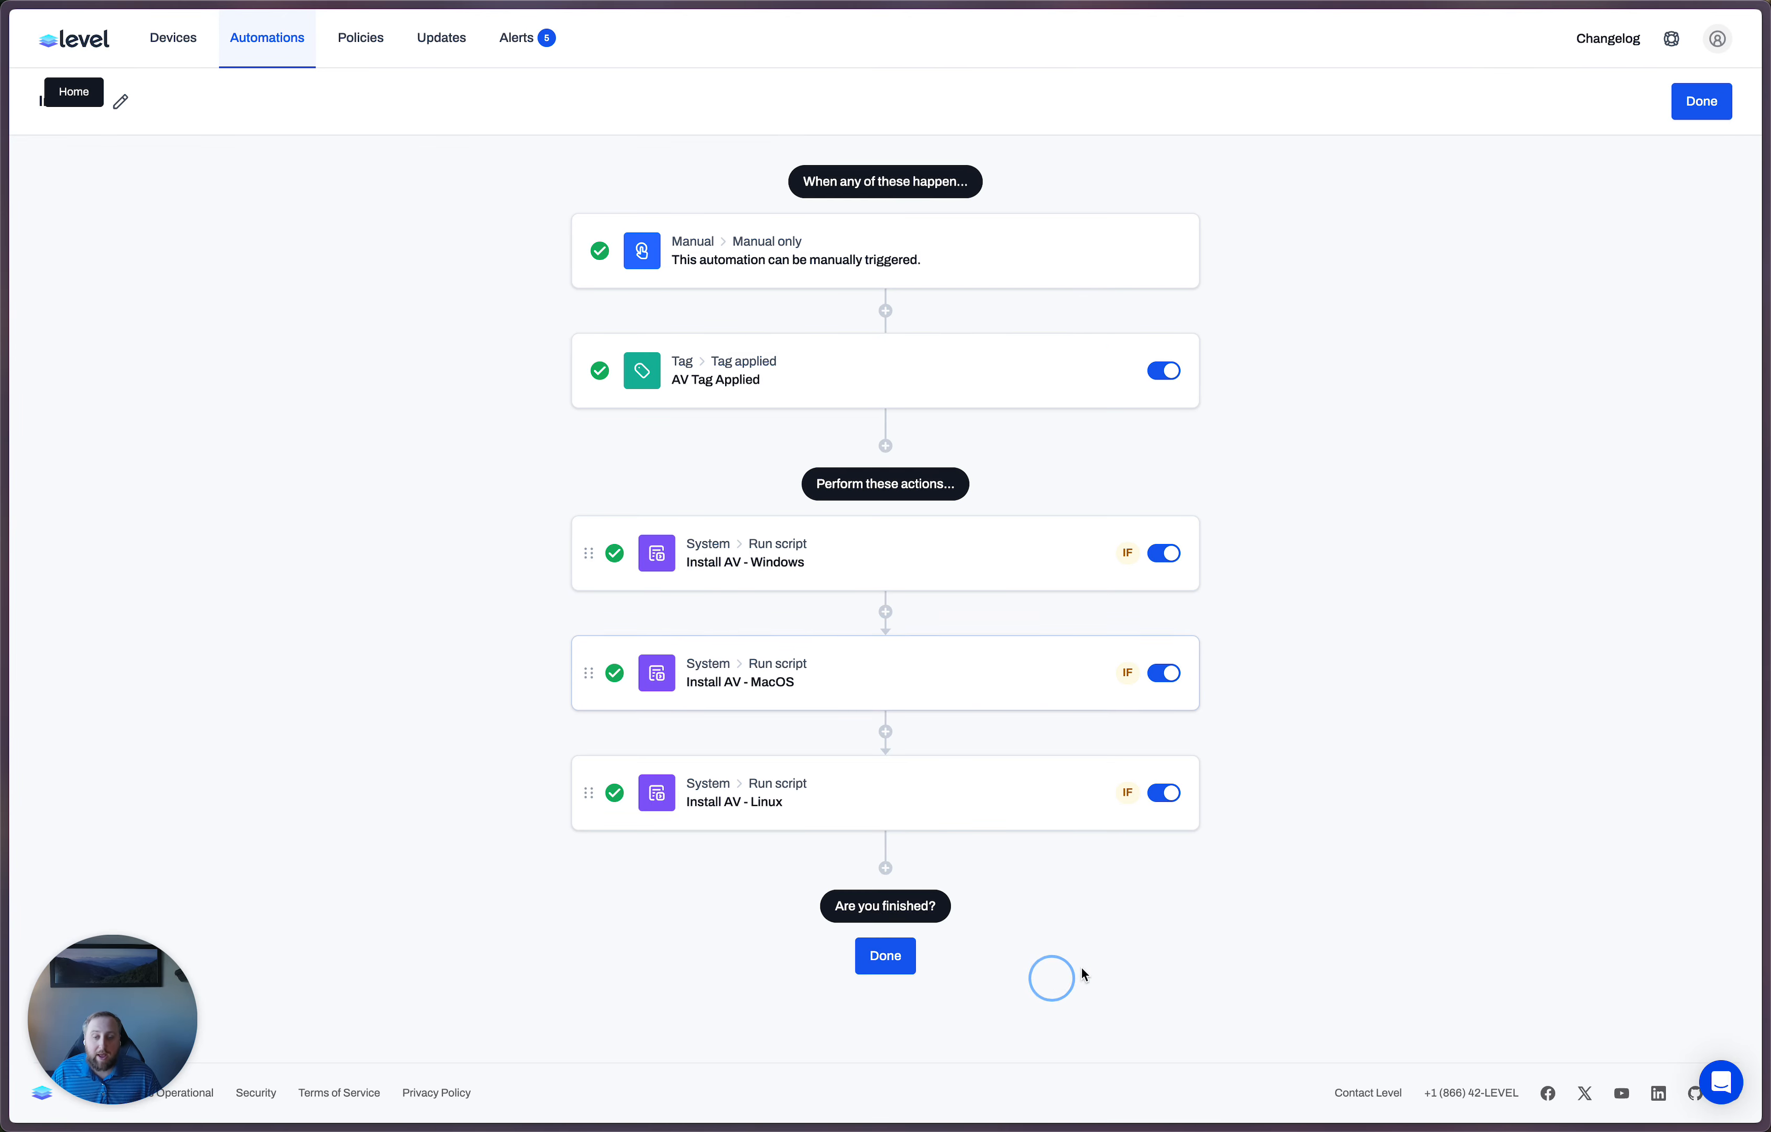
click(899, 967)
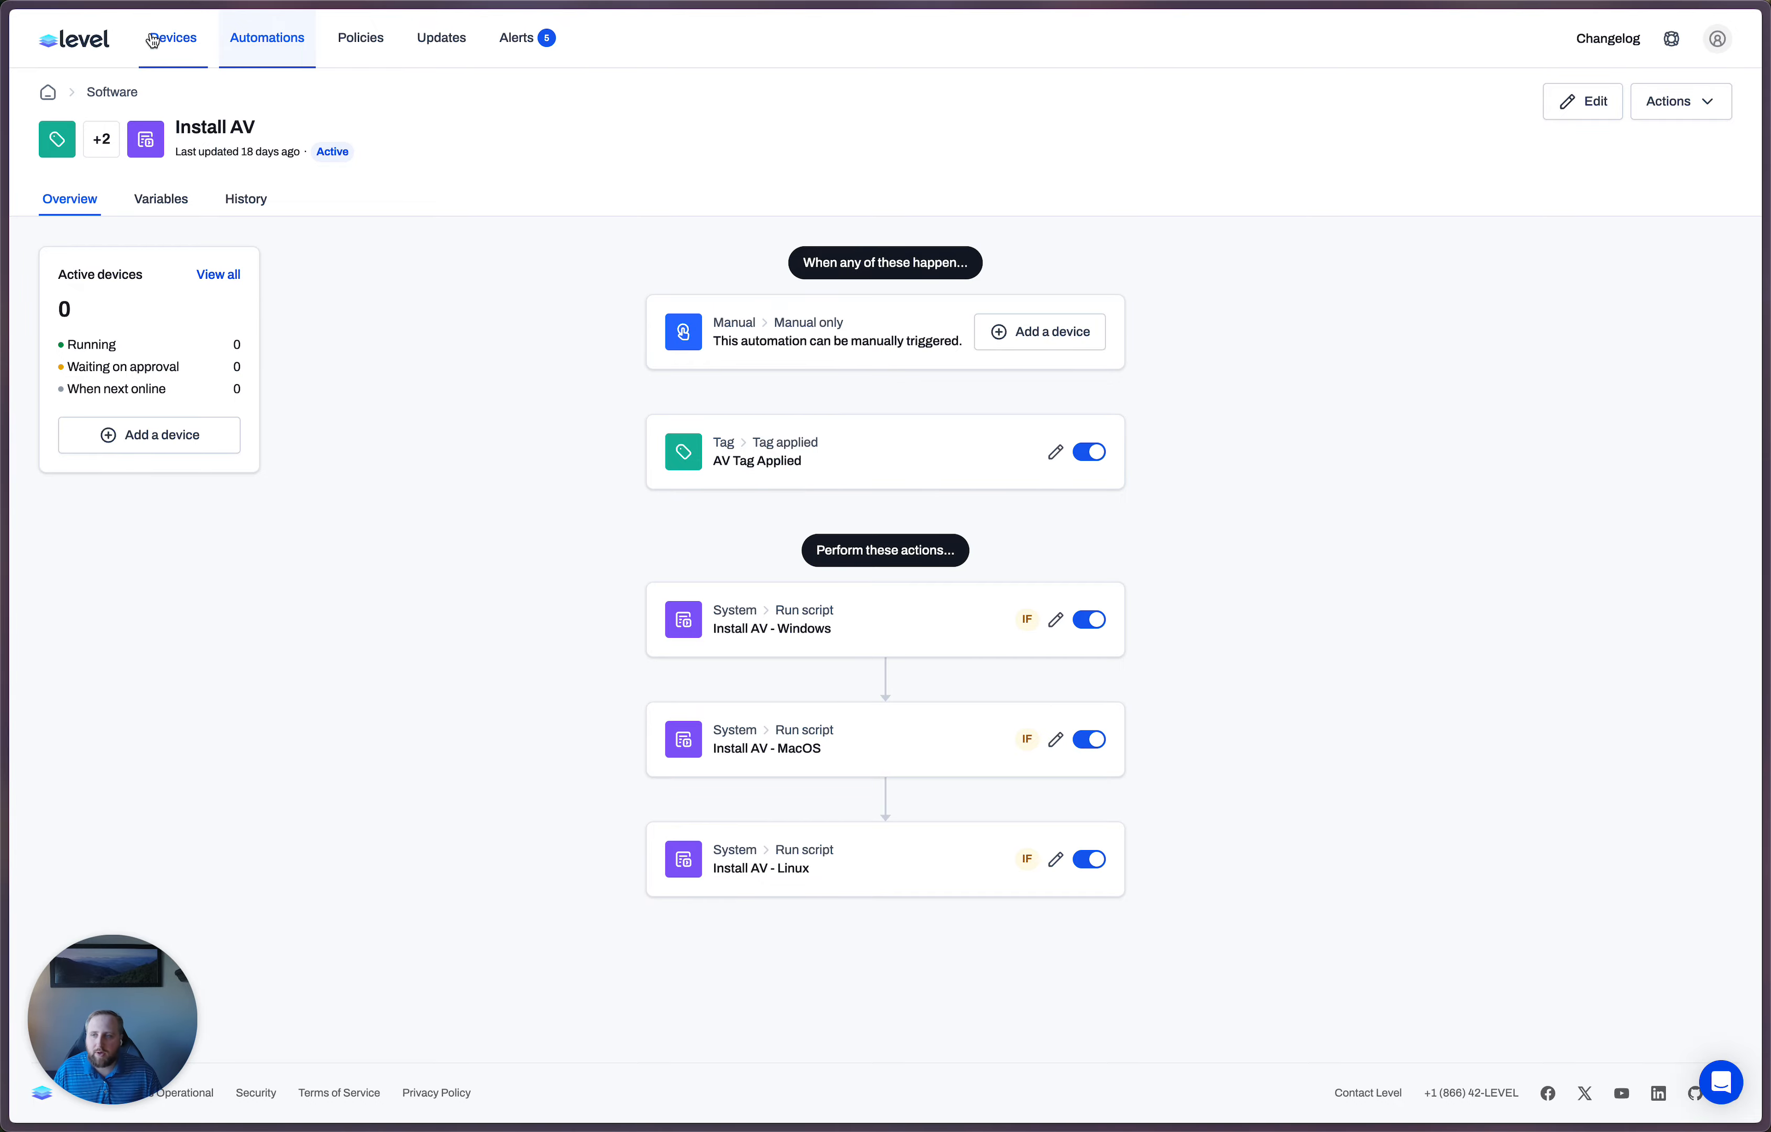
Override the S1 Key custom field on the Windows 11 device with a device-specific key value and save the changes
click(174, 37)
click(471, 708)
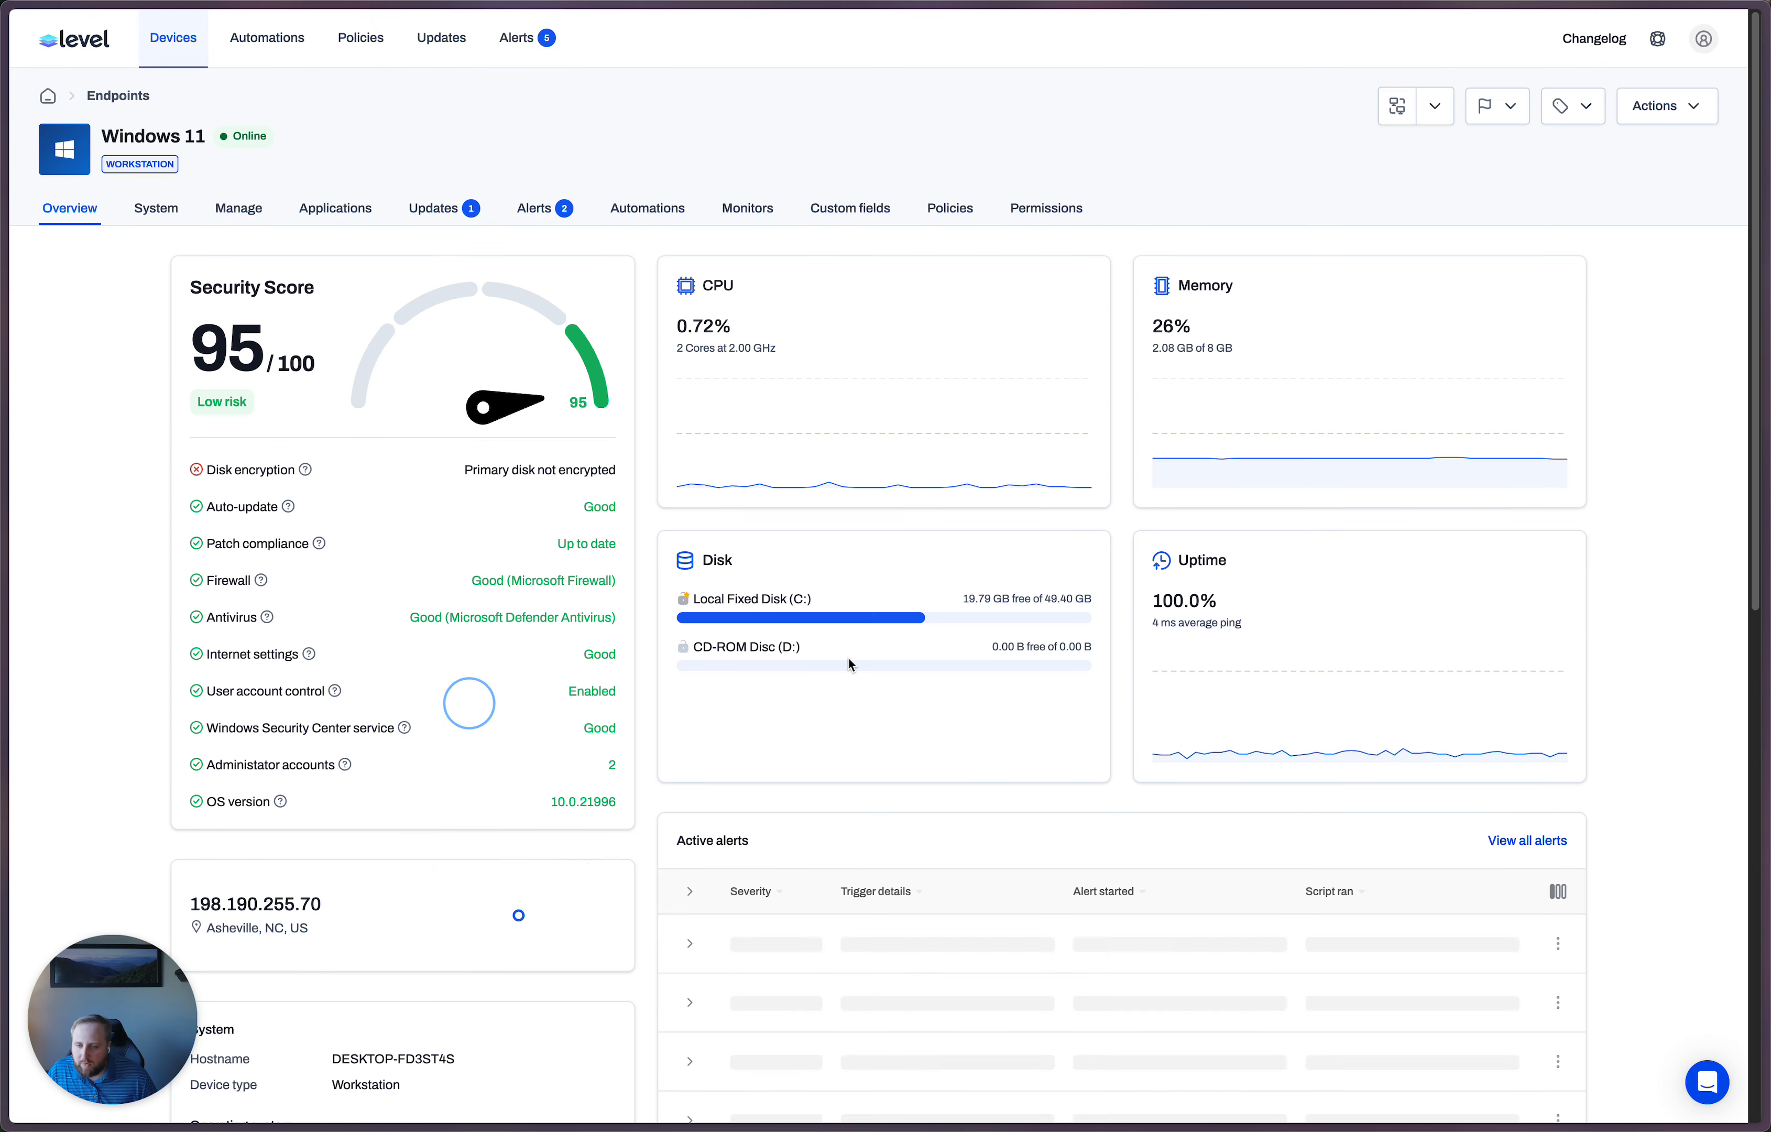
click(850, 207)
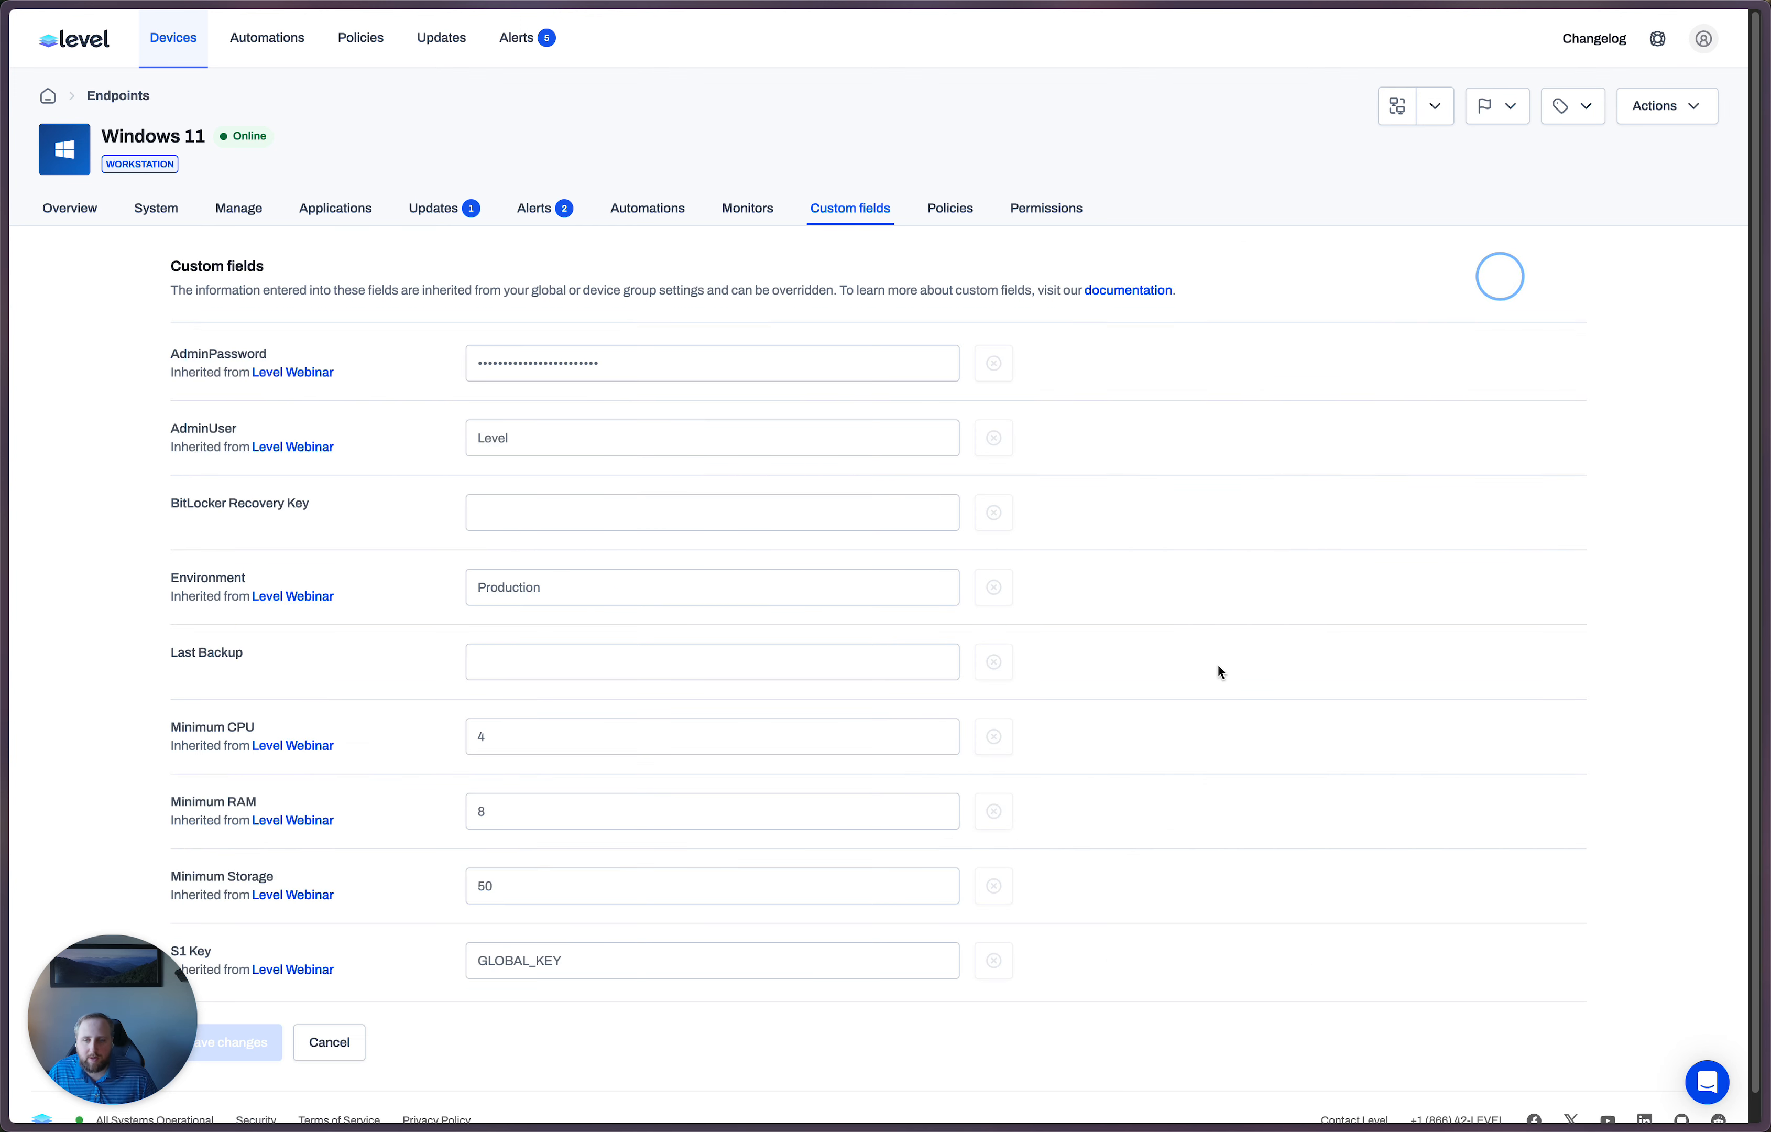
click(639, 957)
text(DEVICE_KEY)
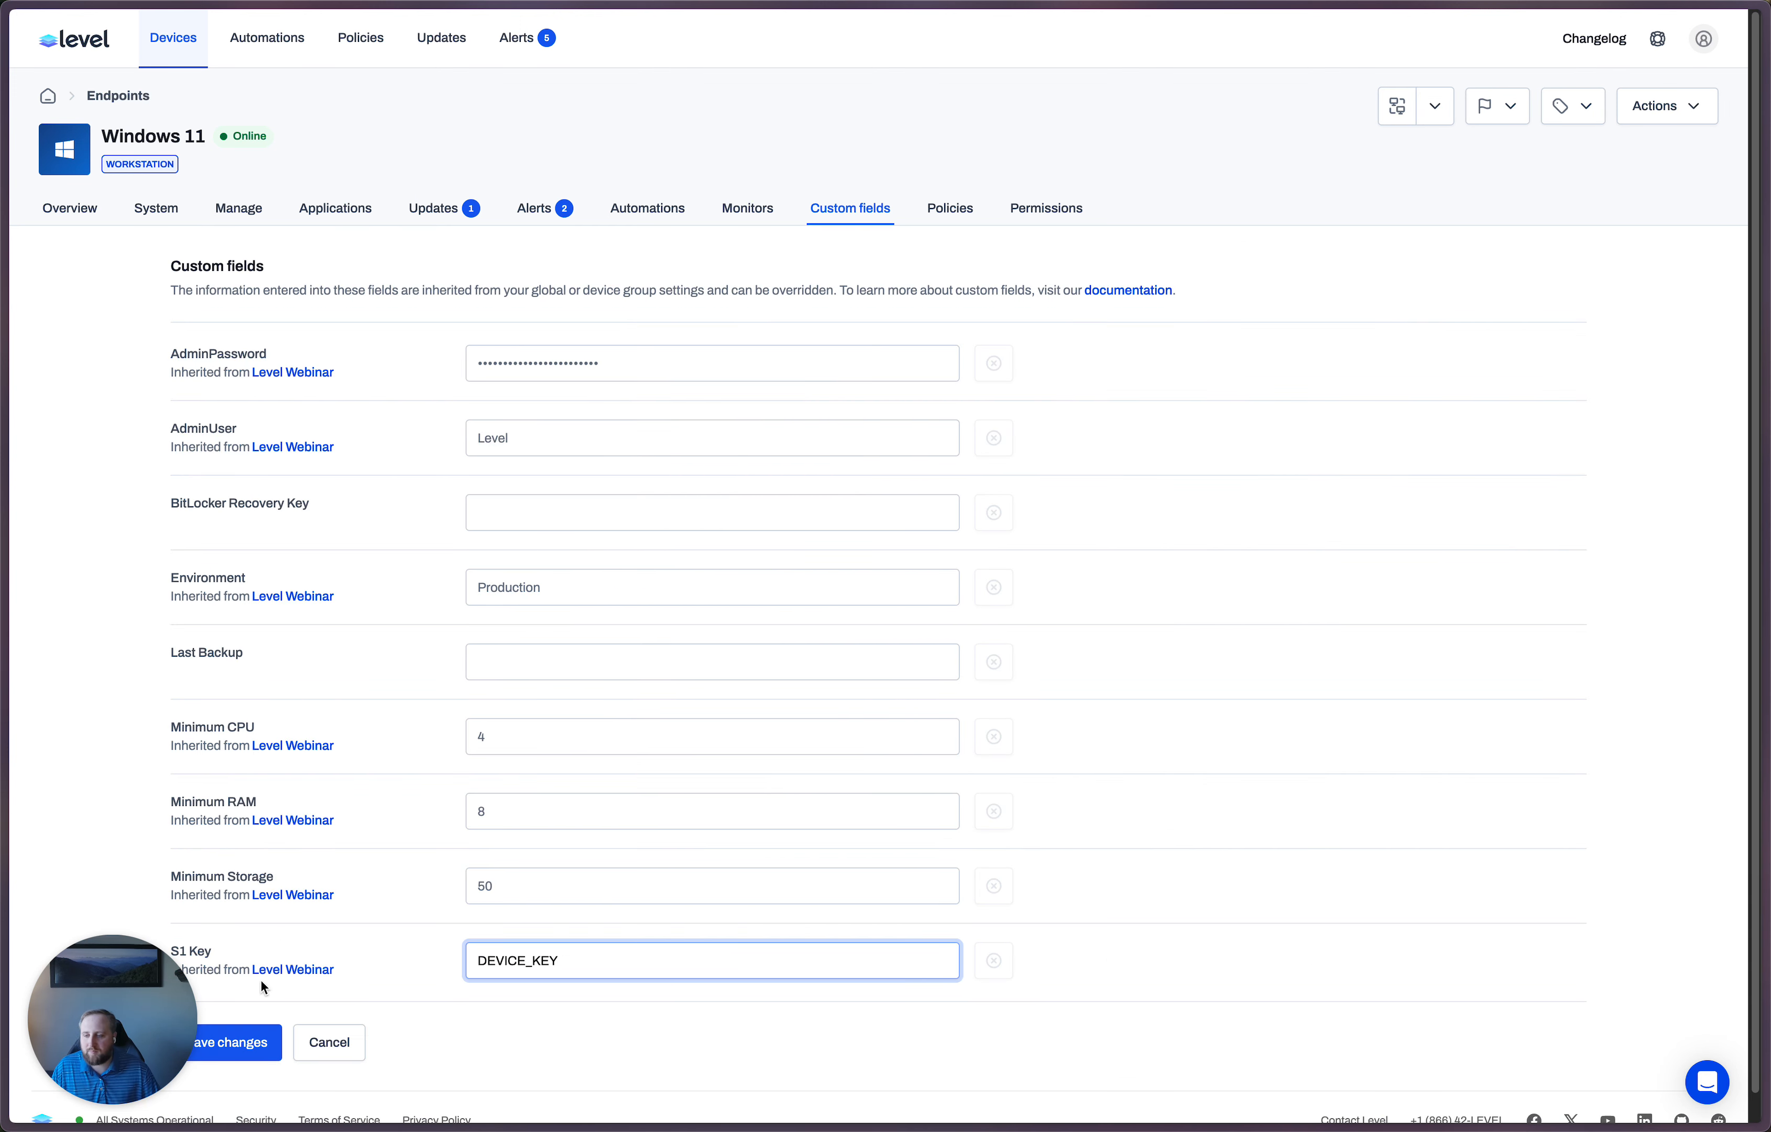
click(238, 1041)
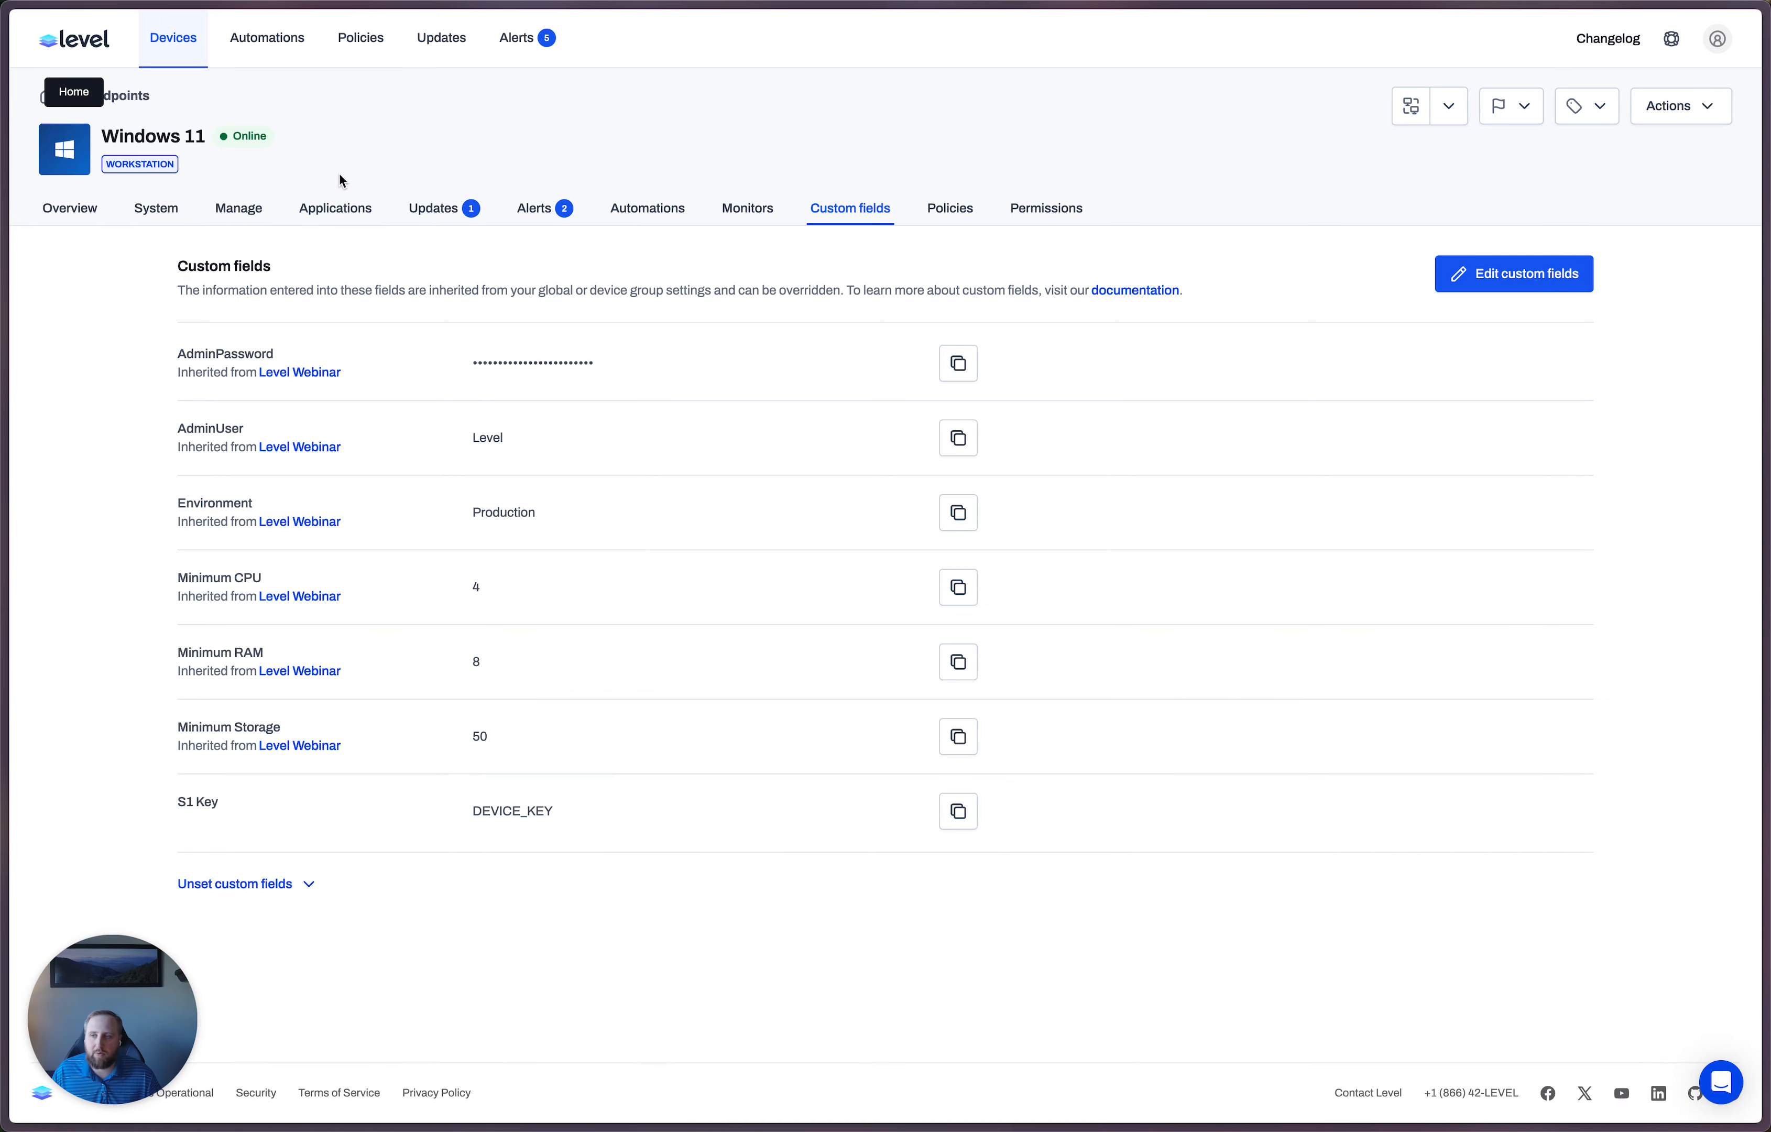
Run the Install AV automation on all devices in the device list
click(149, 52)
click(330, 286)
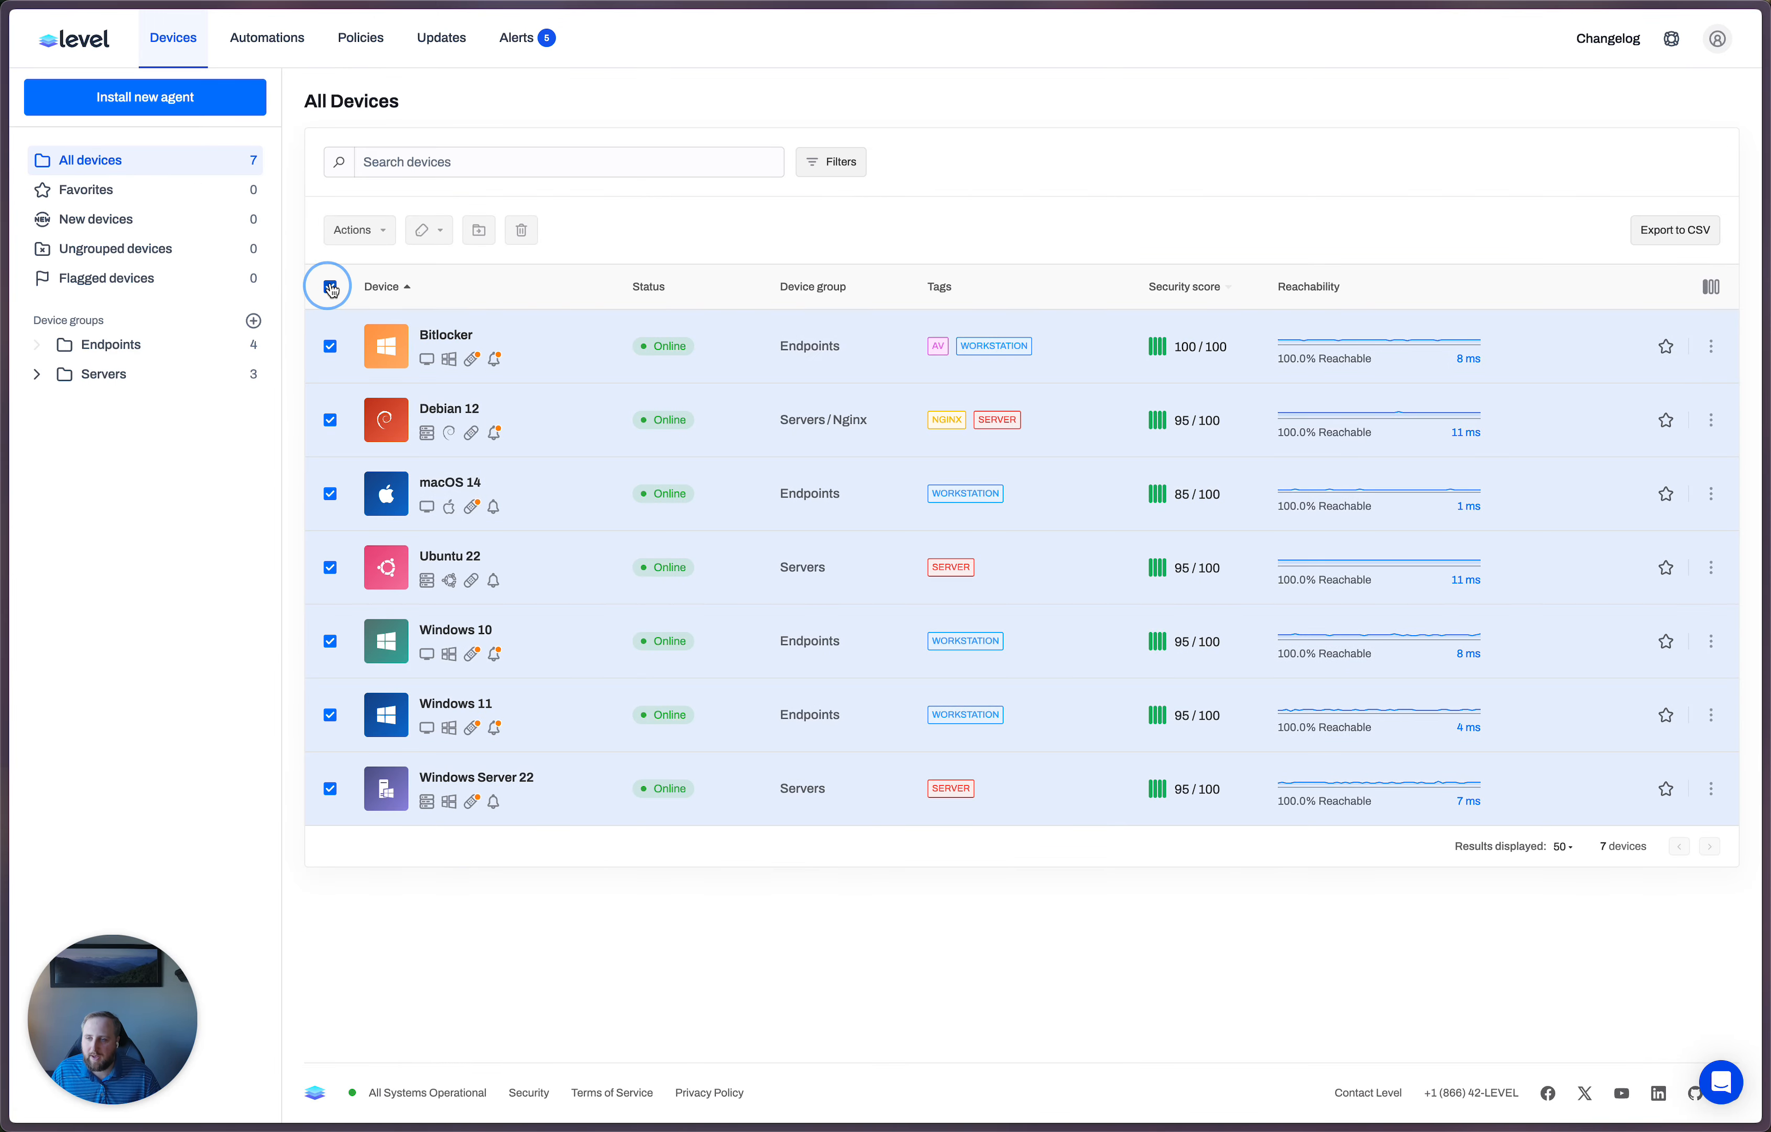
click(358, 231)
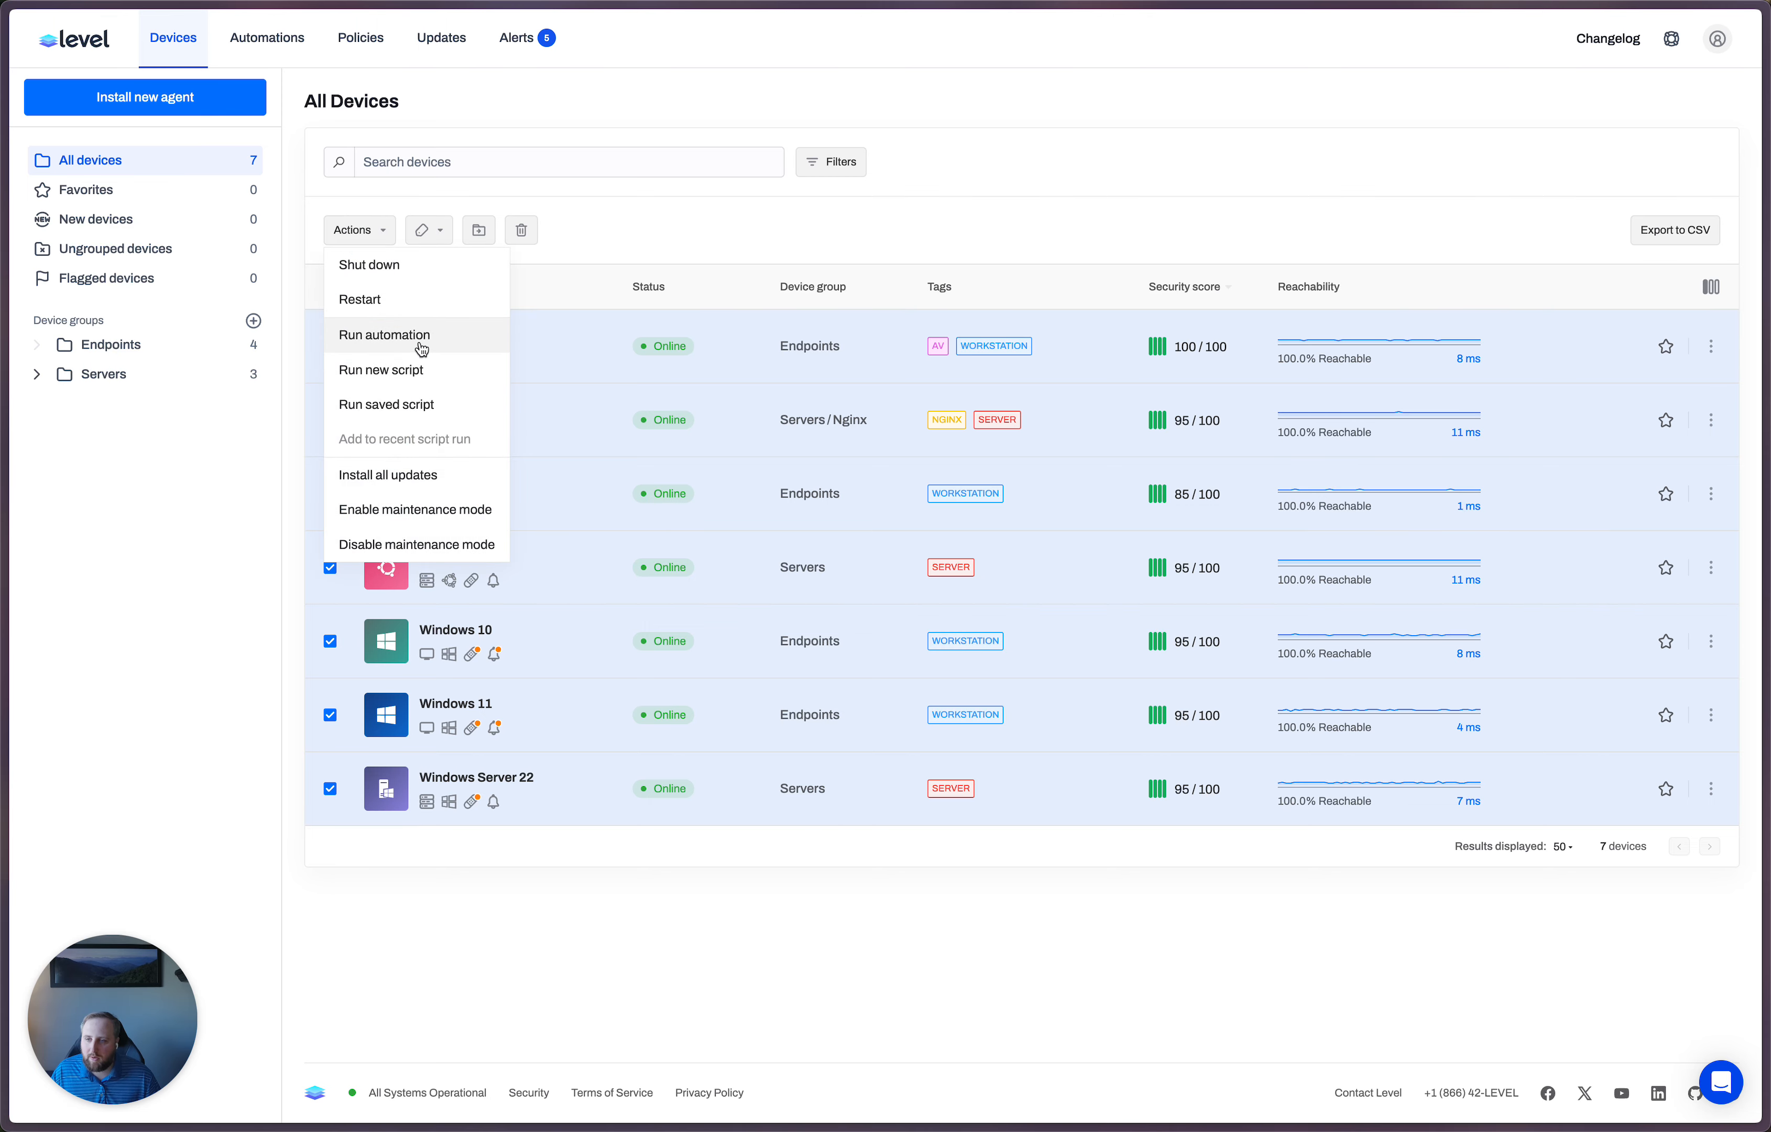
click(422, 349)
click(796, 560)
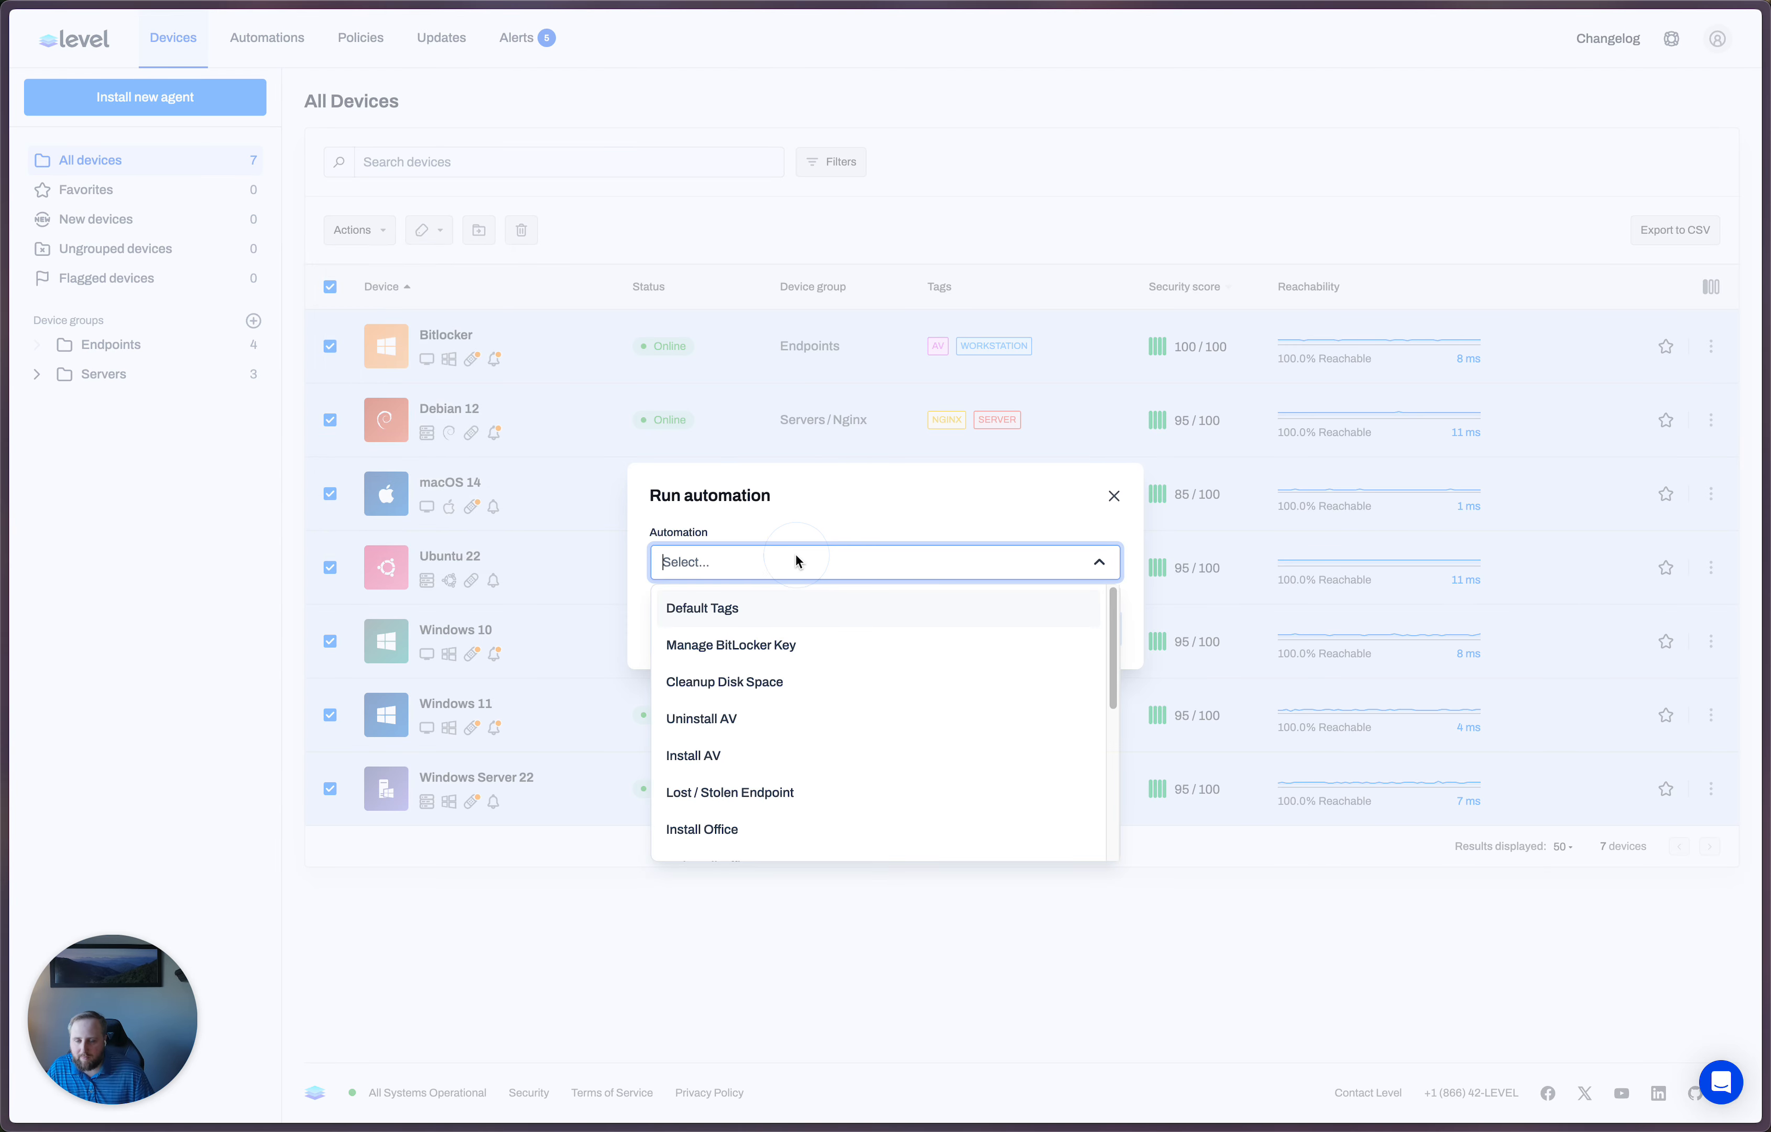
text(isntall)
key(super+a)
text(av)
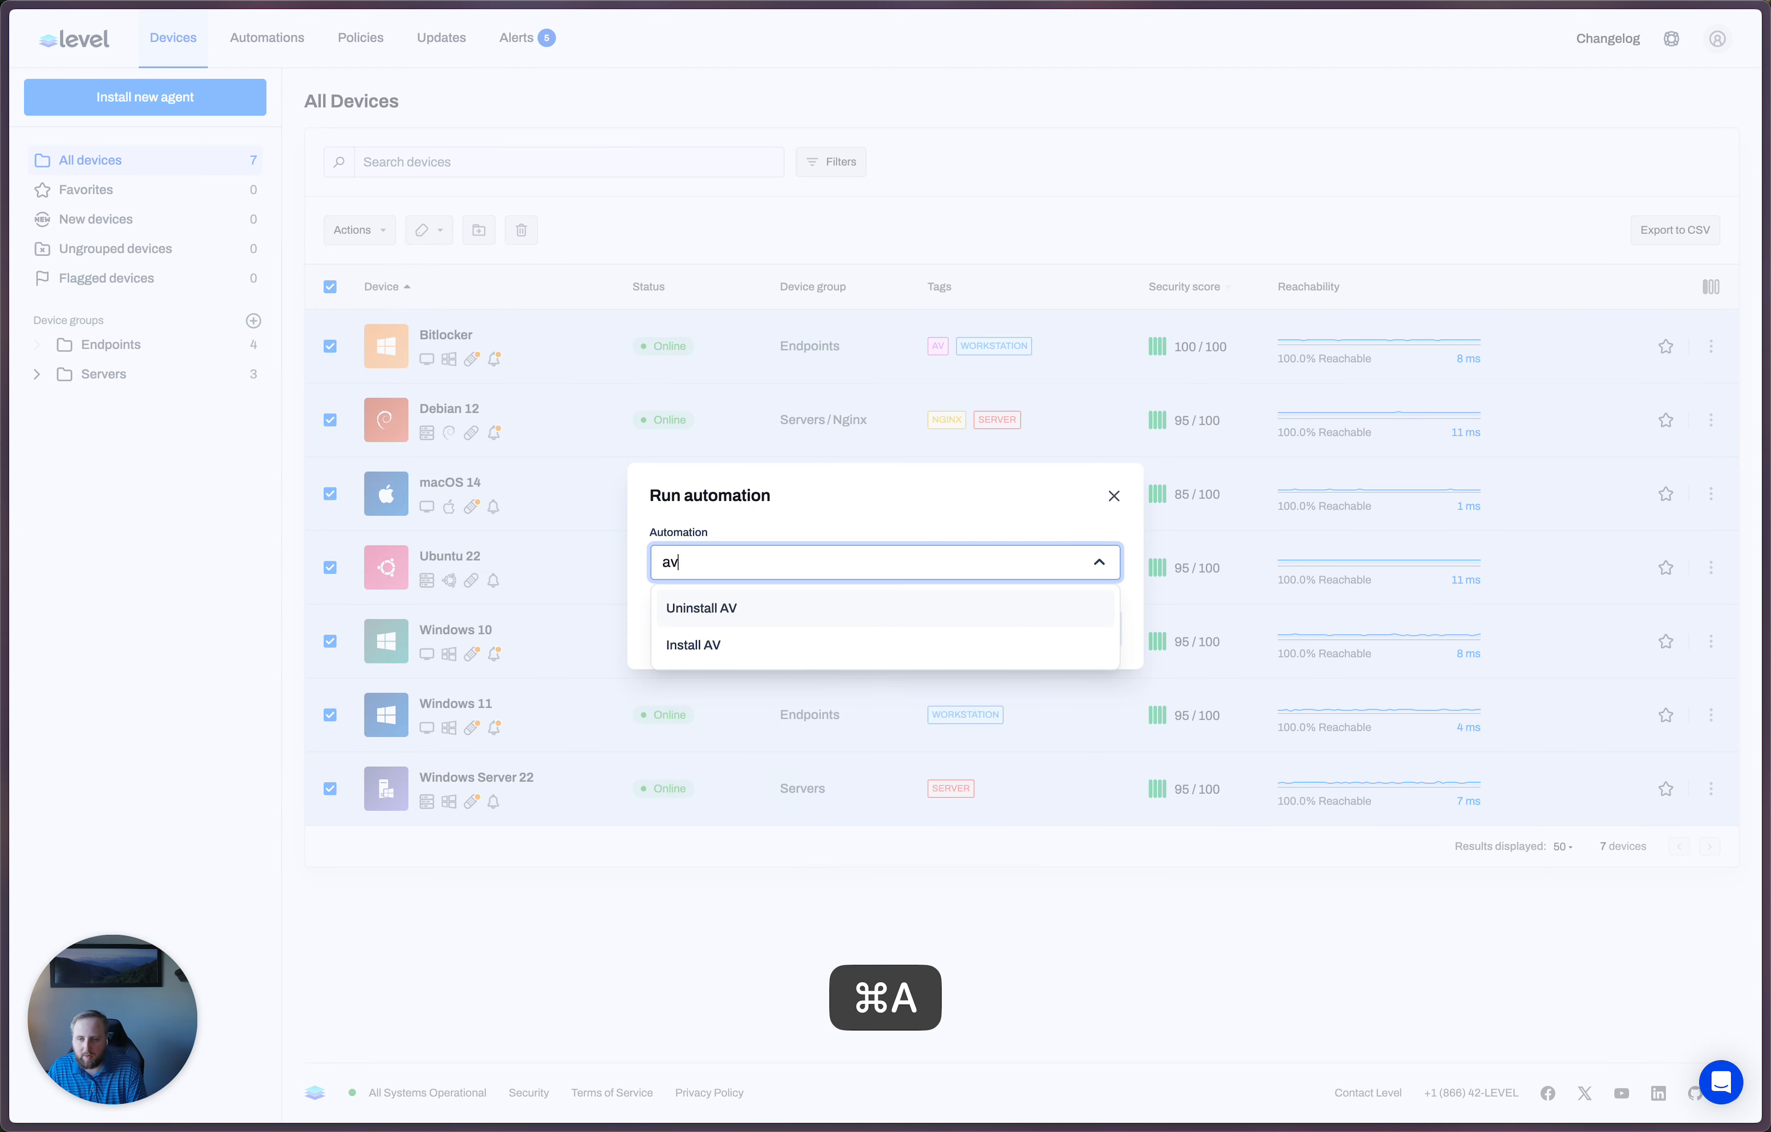
click(743, 645)
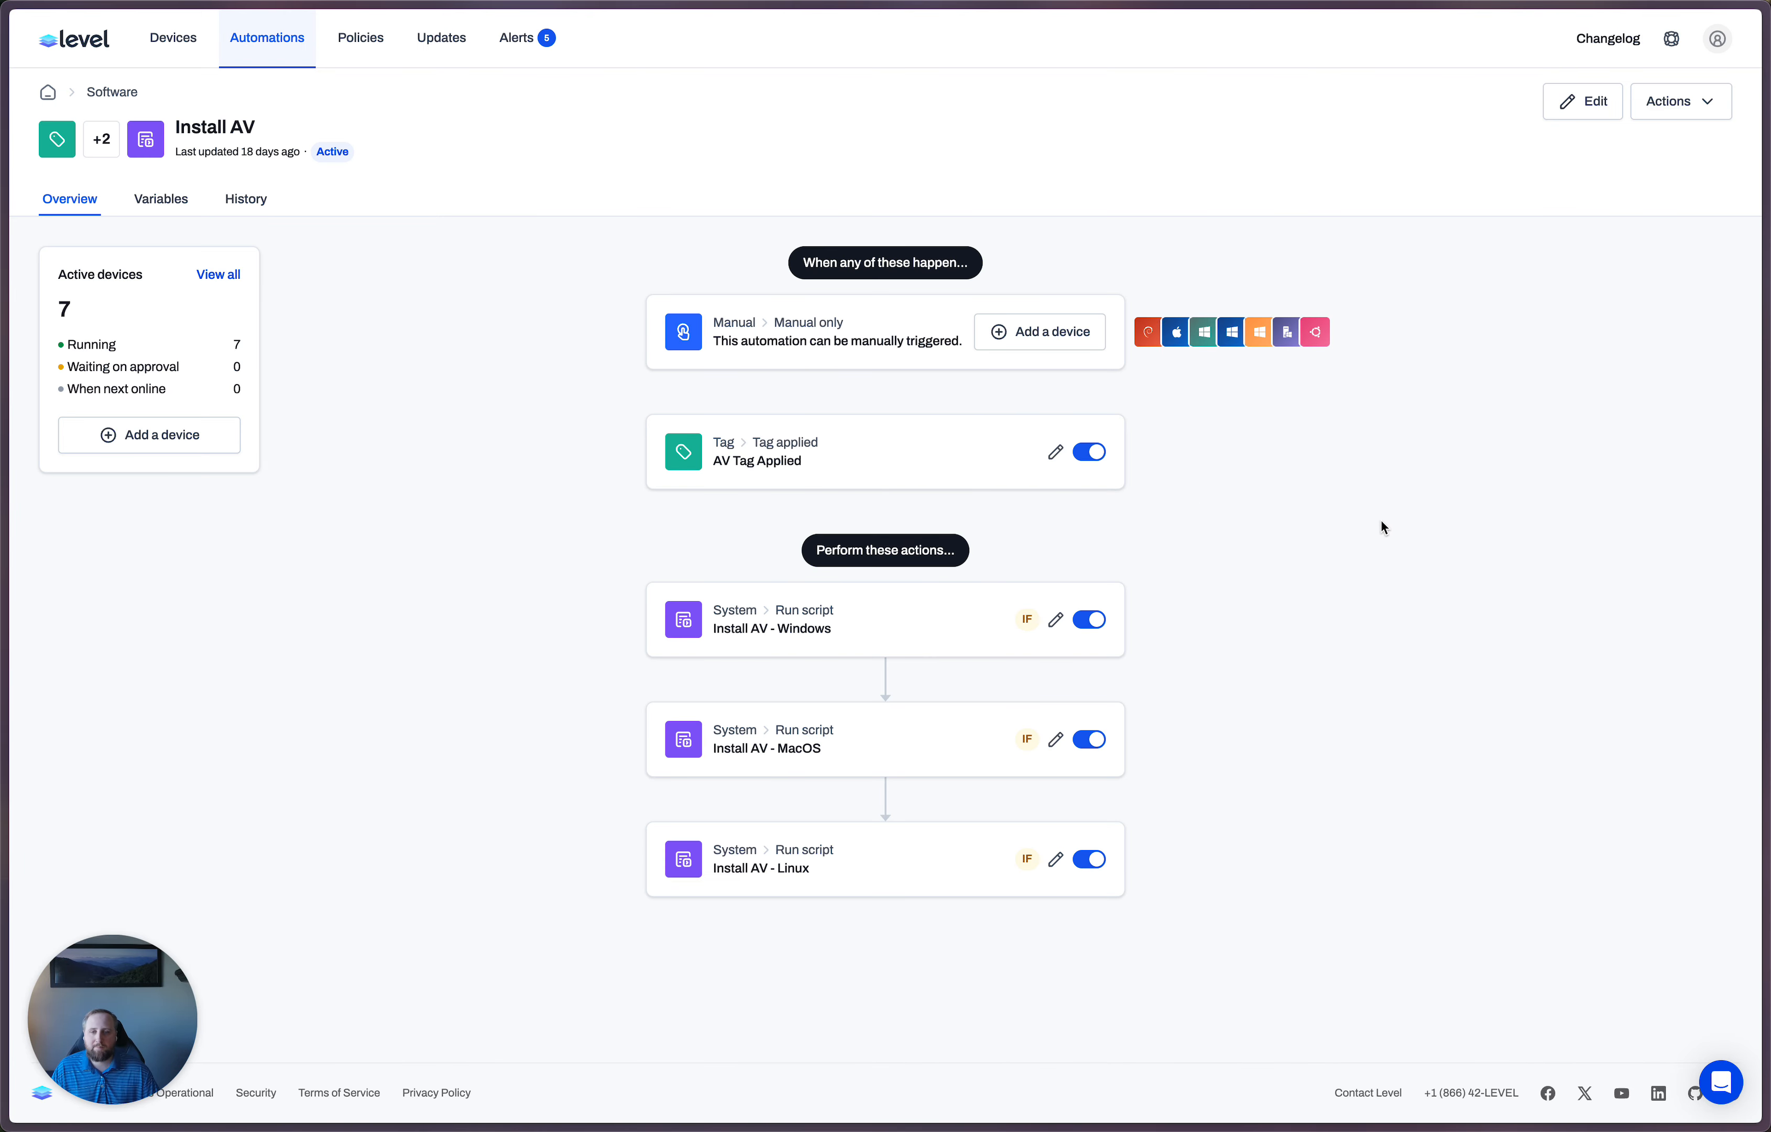
Examine the Install AV - Linux script output in the Debian 12 device's automation run
click(1148, 331)
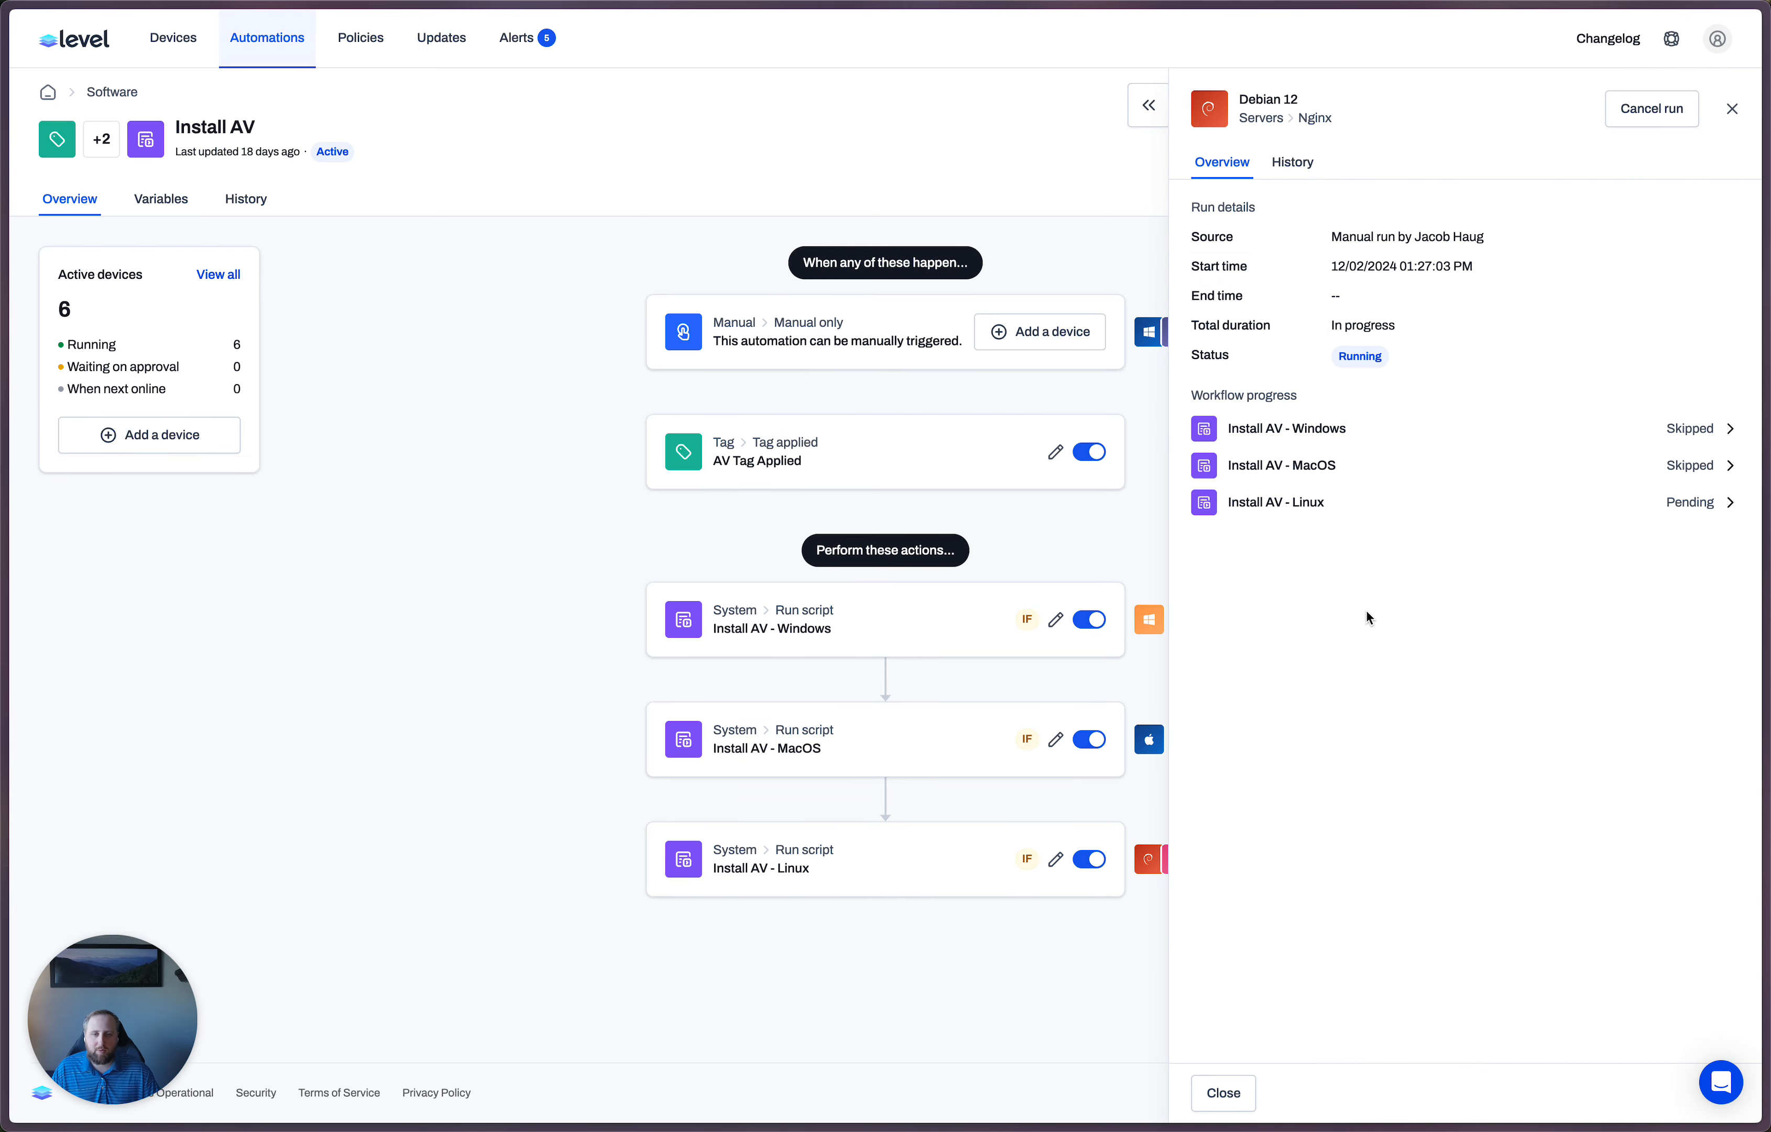
click(1326, 505)
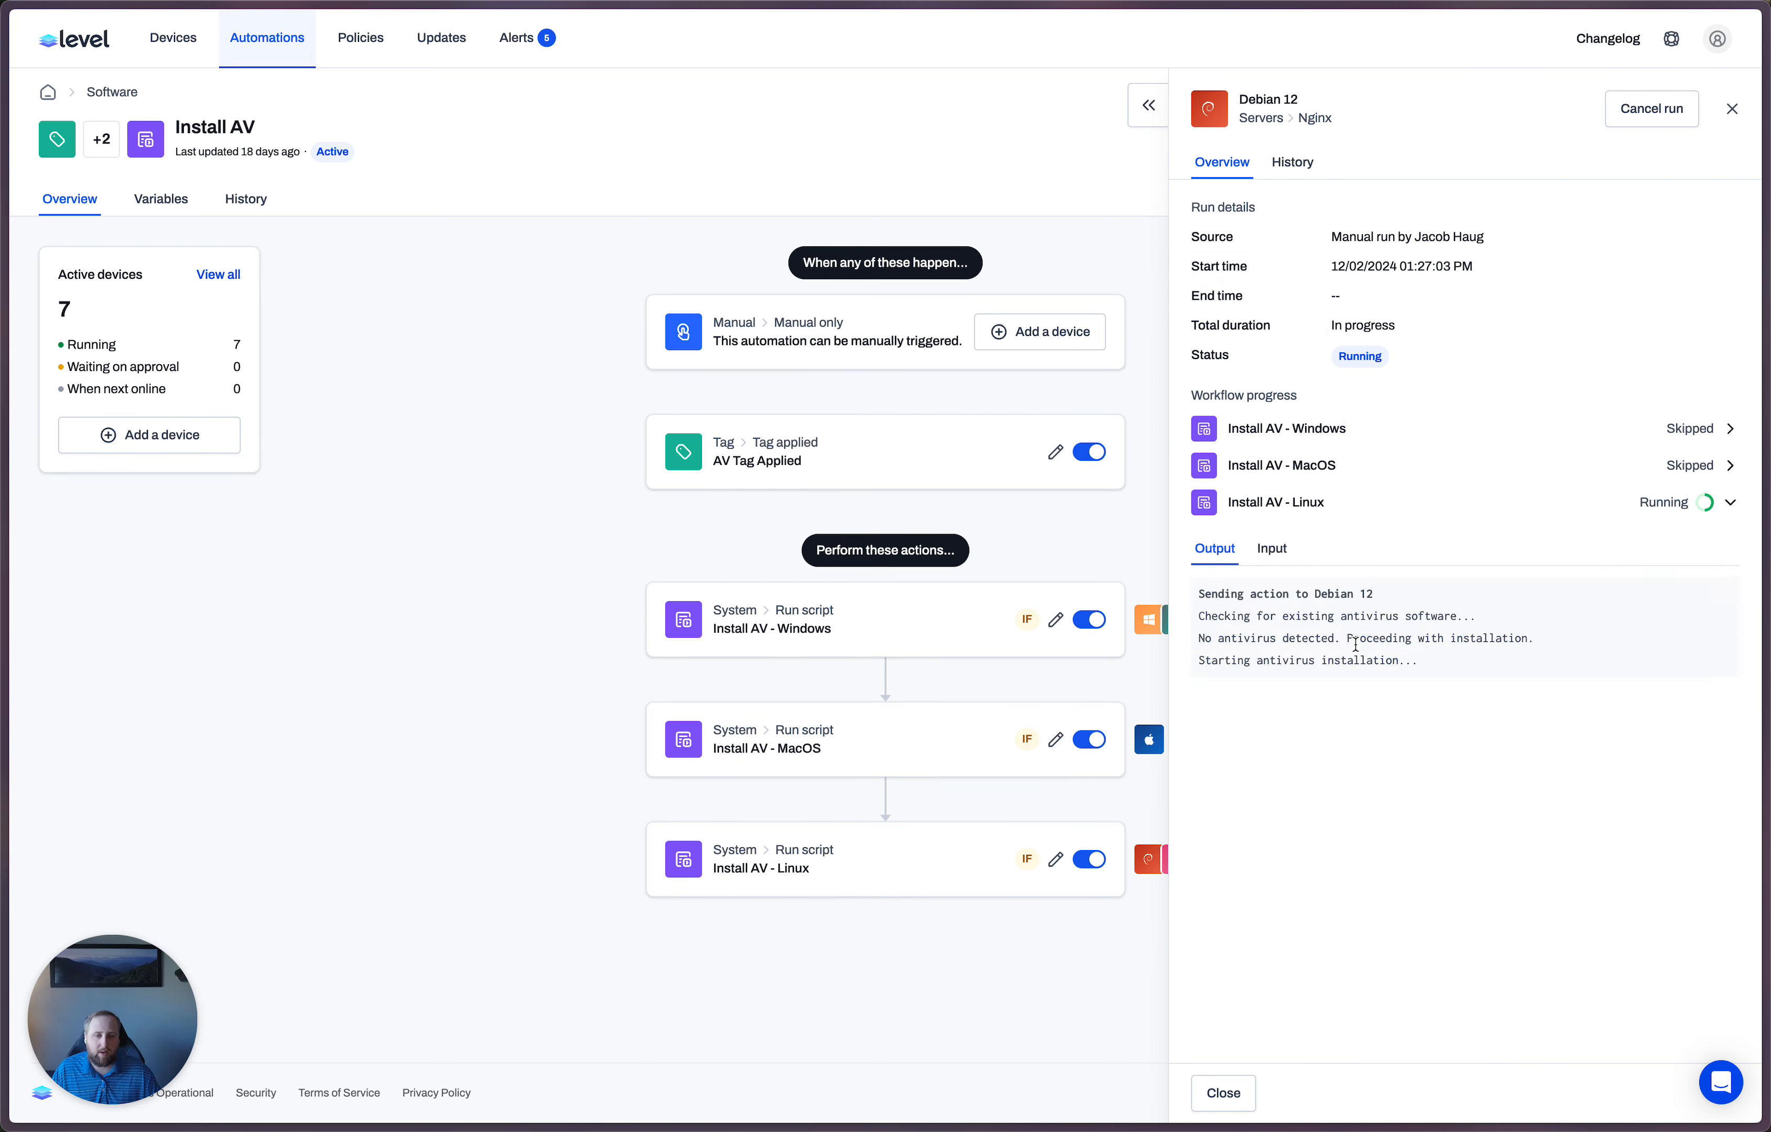